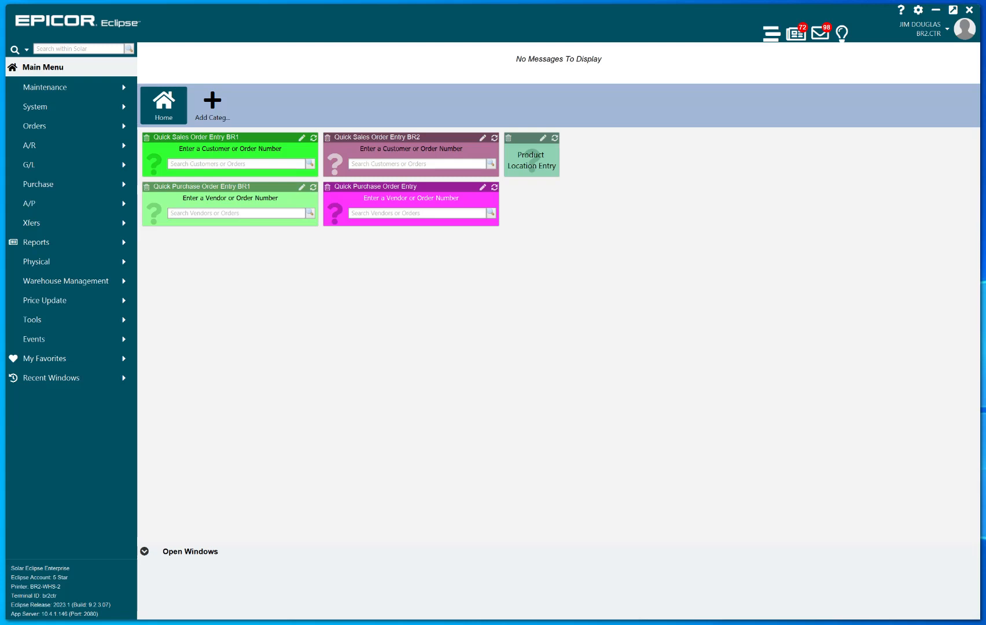
Step: Switch to the browser and open the Tax Rates Effective January 1, 2024 download on the CDTFA tax rates page
{"action": "key", "text": "alt+Tab"}
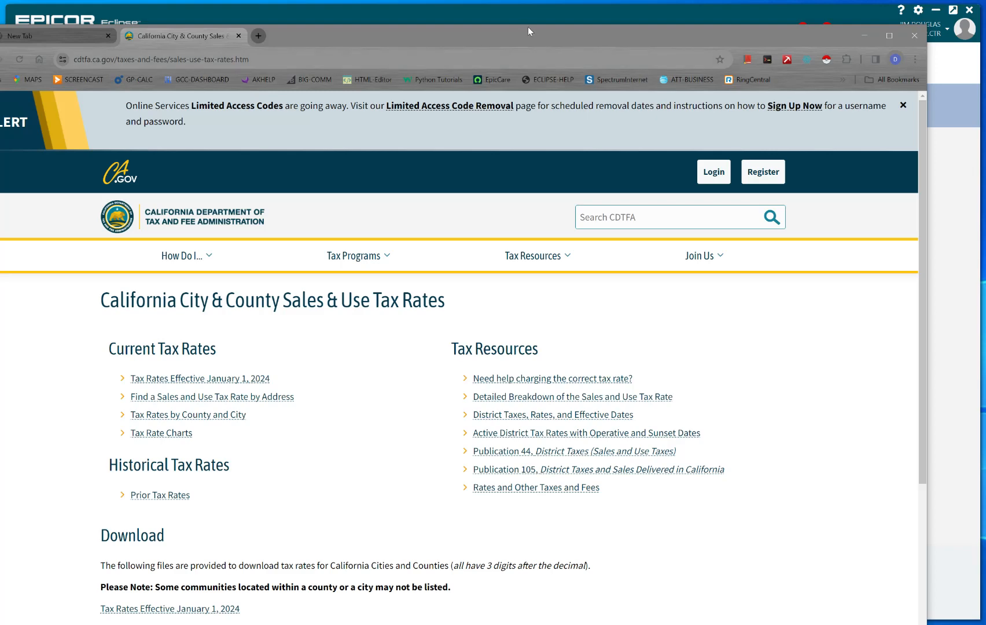
{"action": "left_click_drag", "start_coordinate": [528, 27], "coordinate": [580, 11]}
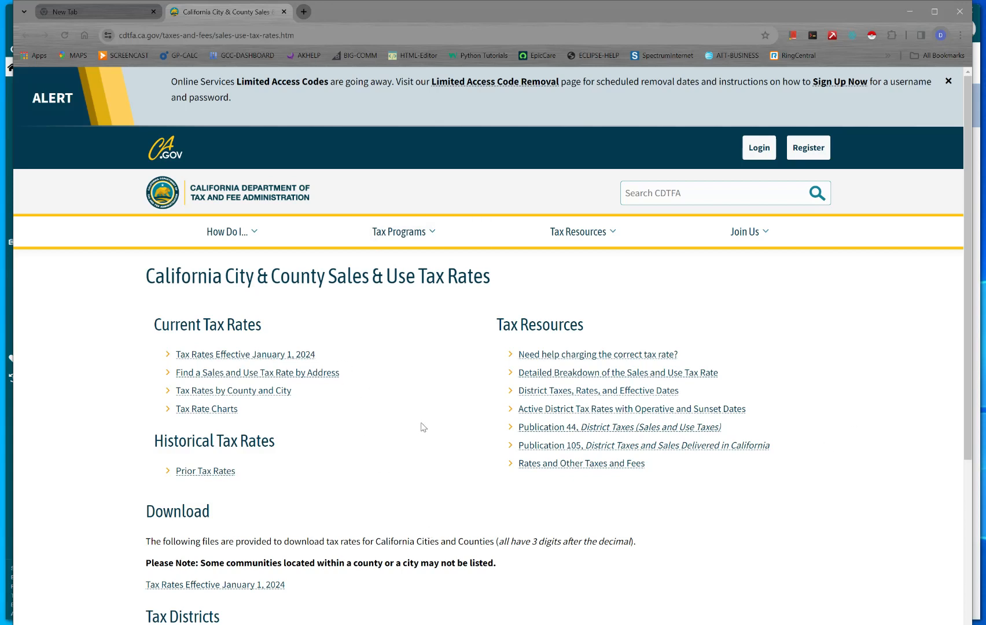
{"action": "left_click", "coordinate": [266, 585]}
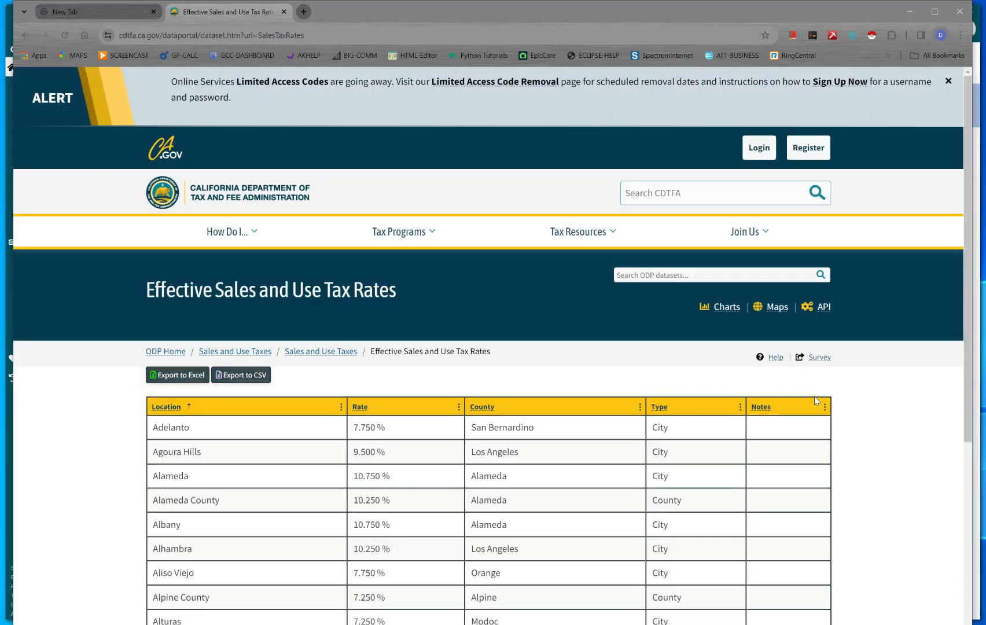
Step: Look through the Effective Sales and Use Tax Rates table and export it to Excel
{"action": "scroll", "coordinate": [869, 440], "scroll_direction": "down", "scroll_amount": 3}
{"action": "scroll", "coordinate": [869, 439], "scroll_direction": "down", "scroll_amount": 2}
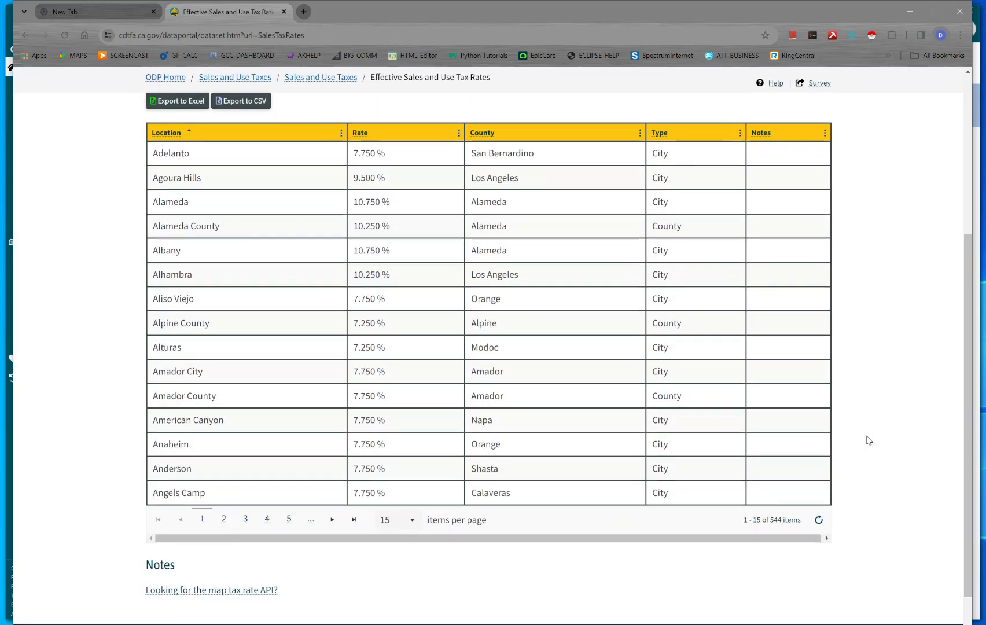
{"action": "scroll", "coordinate": [868, 440], "scroll_direction": "up", "scroll_amount": 1}
{"action": "scroll", "coordinate": [868, 440], "scroll_direction": "down", "scroll_amount": 1}
{"action": "scroll", "coordinate": [868, 440], "scroll_direction": "up", "scroll_amount": 1}
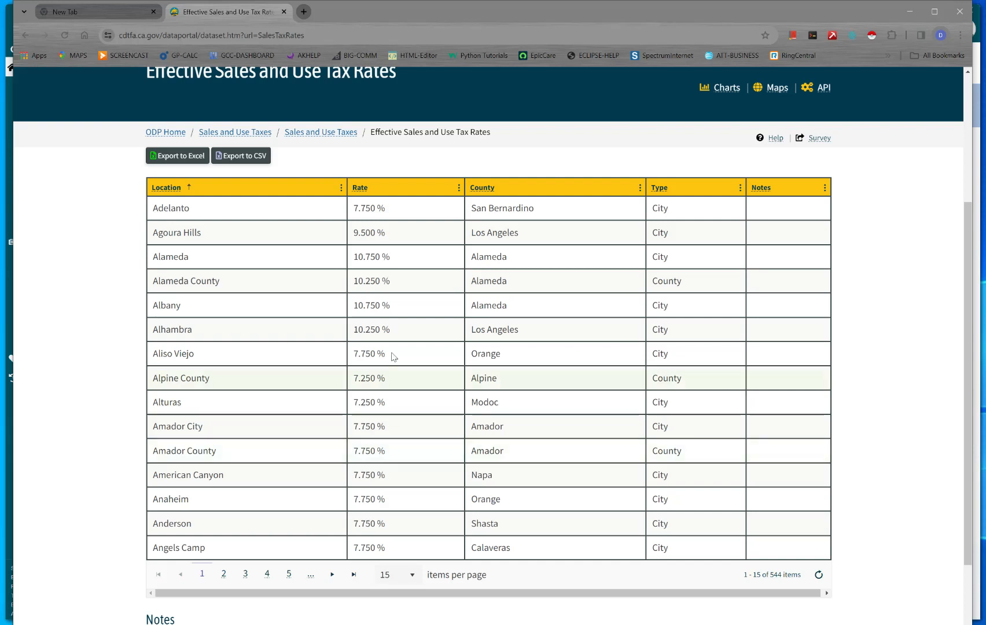
{"action": "left_click", "coordinate": [179, 156]}
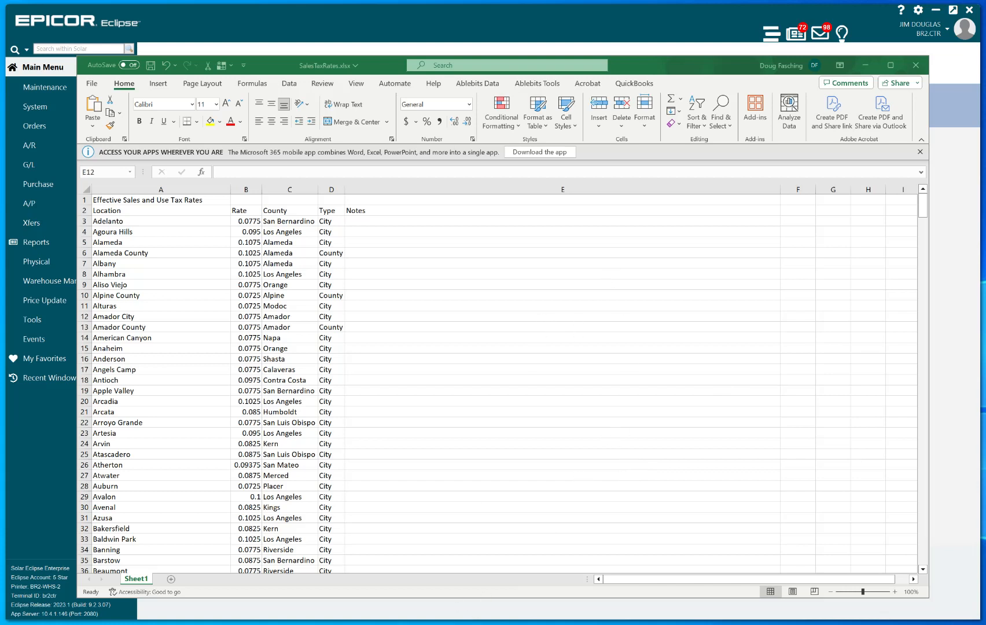
Step: Switch to the browser, view the CDTFA tax rate lookup by address, and browse the Google results for California sales tax rates by zip code
{"action": "key", "text": "alt+Tab"}
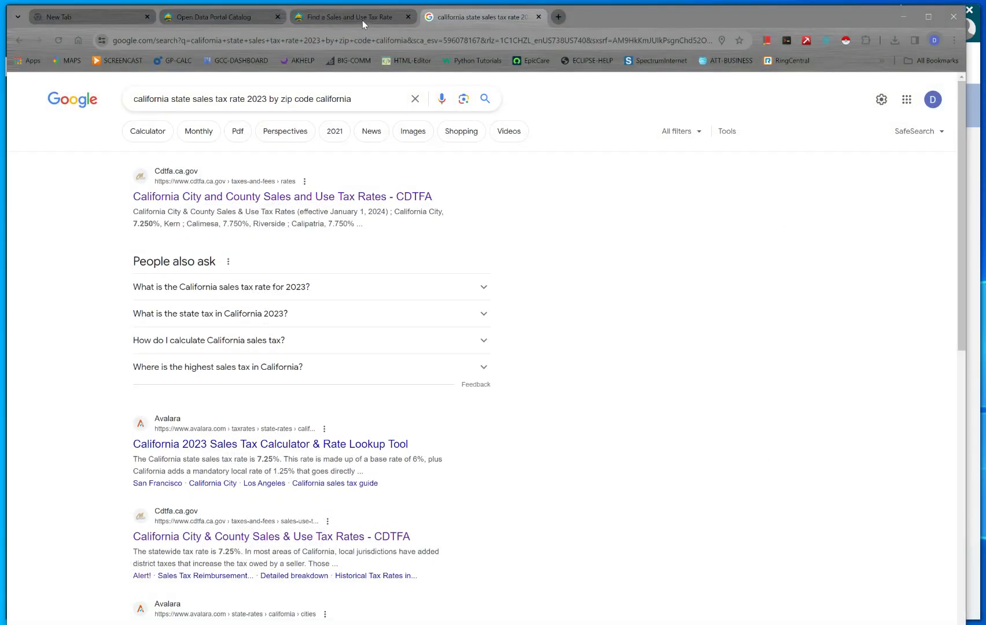
{"action": "left_click", "coordinate": [351, 16]}
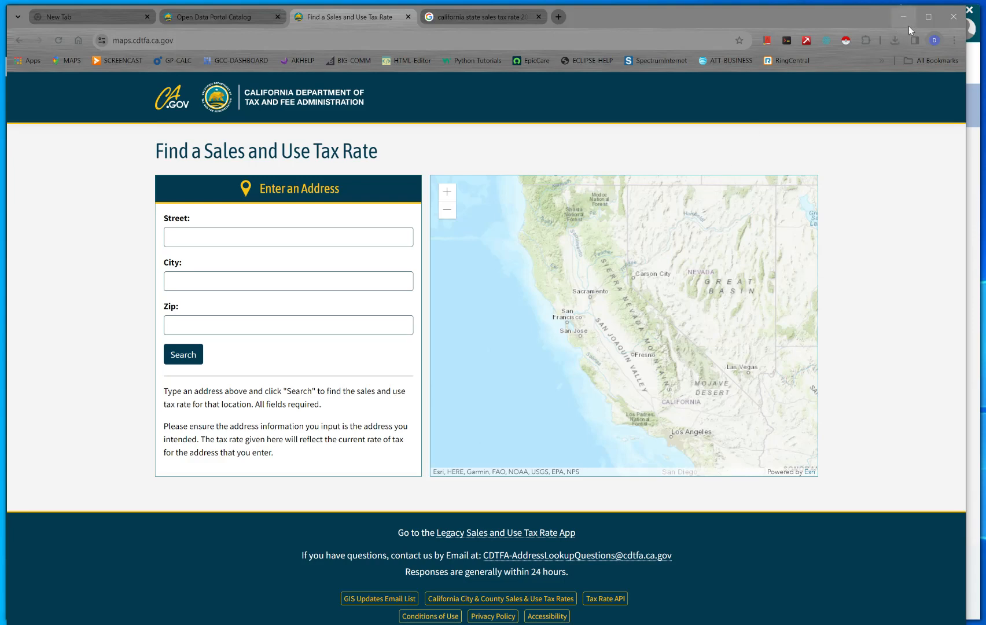
{"action": "left_click", "coordinate": [480, 20]}
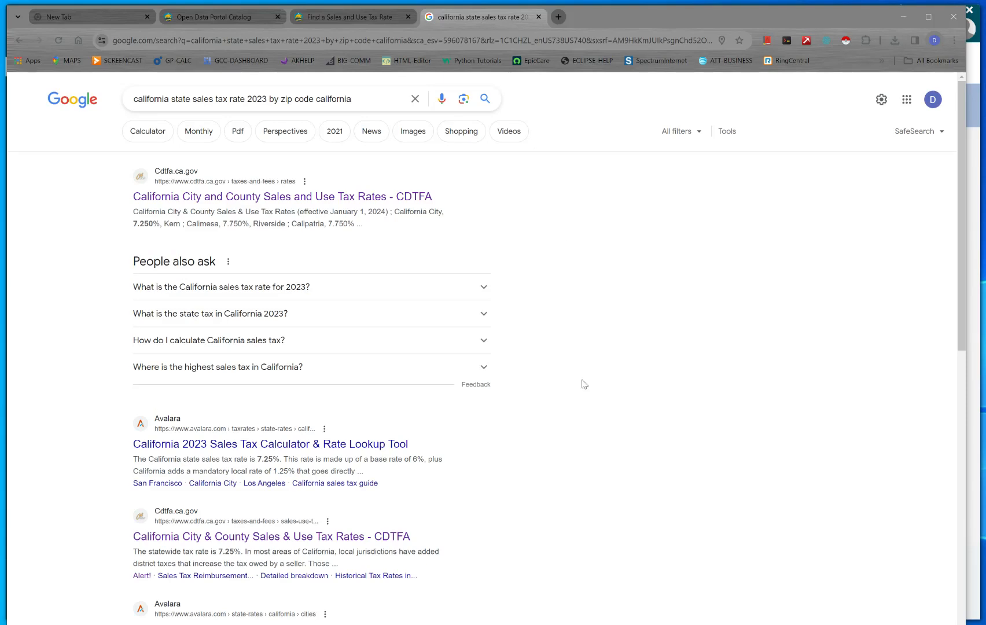
{"action": "scroll", "coordinate": [579, 383], "scroll_direction": "down", "scroll_amount": 6}
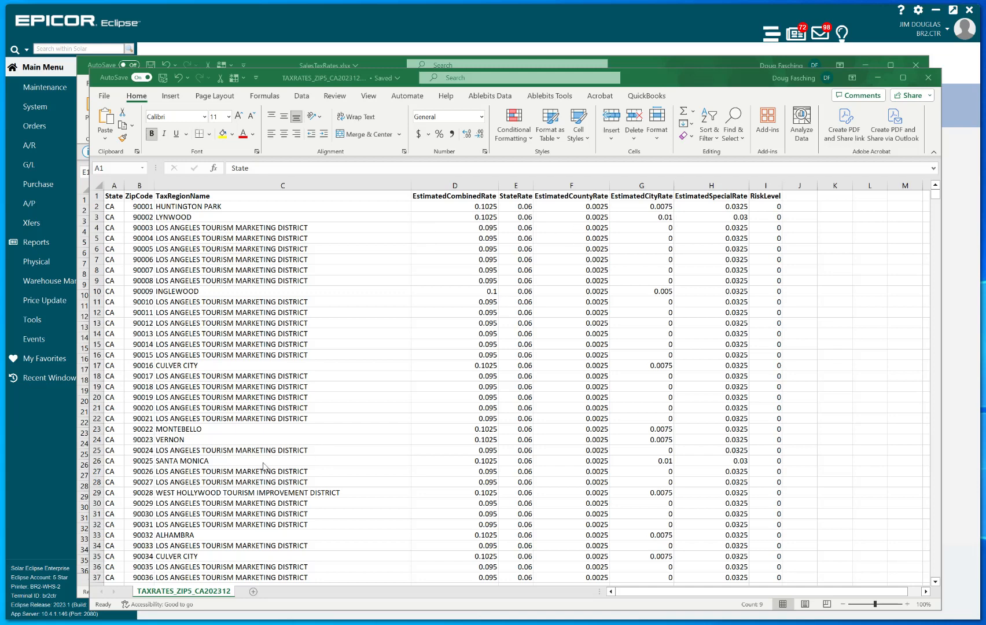
Step: Compare the zip code rates in the TAXRATES_ZIP5_CA202312 workbook with the city rates in SalesTaxRates.xlsx, placing the two windows side by side
{"action": "scroll", "coordinate": [261, 466], "scroll_direction": "down", "scroll_amount": 5}
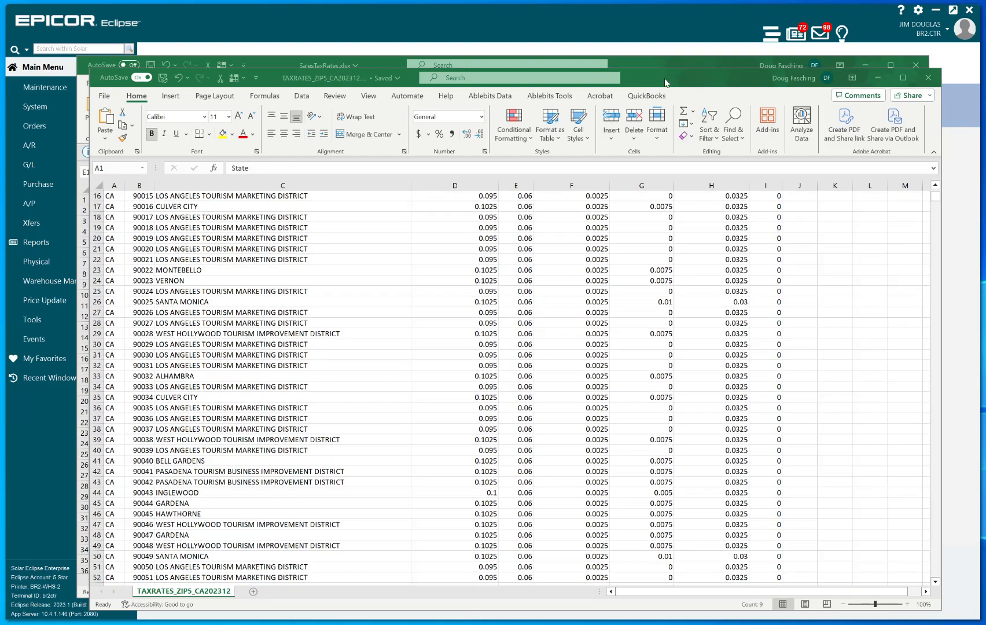
{"action": "left_click_drag", "start_coordinate": [665, 83], "coordinate": [984, 71]}
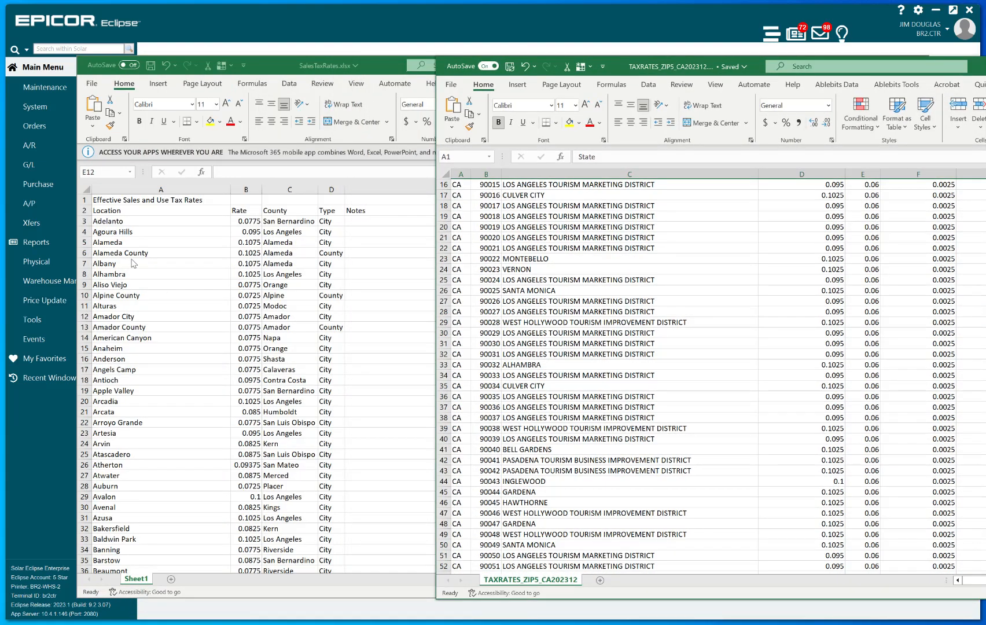
{"action": "left_click", "coordinate": [148, 254]}
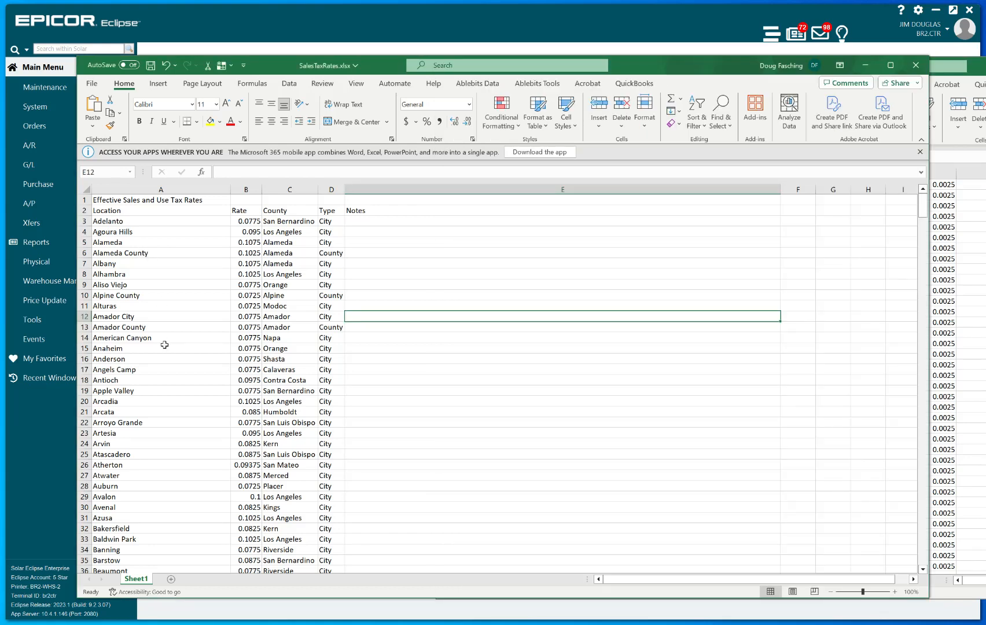
{"action": "scroll", "coordinate": [164, 345], "scroll_direction": "down", "scroll_amount": 4}
{"action": "scroll", "coordinate": [163, 343], "scroll_direction": "up", "scroll_amount": 4}
Step: Examine the LYNWOOD tax region name and its estimated combined rate in the TAXRATES_ZIP5_CA202312 workbook
{"action": "left_click_drag", "start_coordinate": [985, 70], "coordinate": [718, 90]}
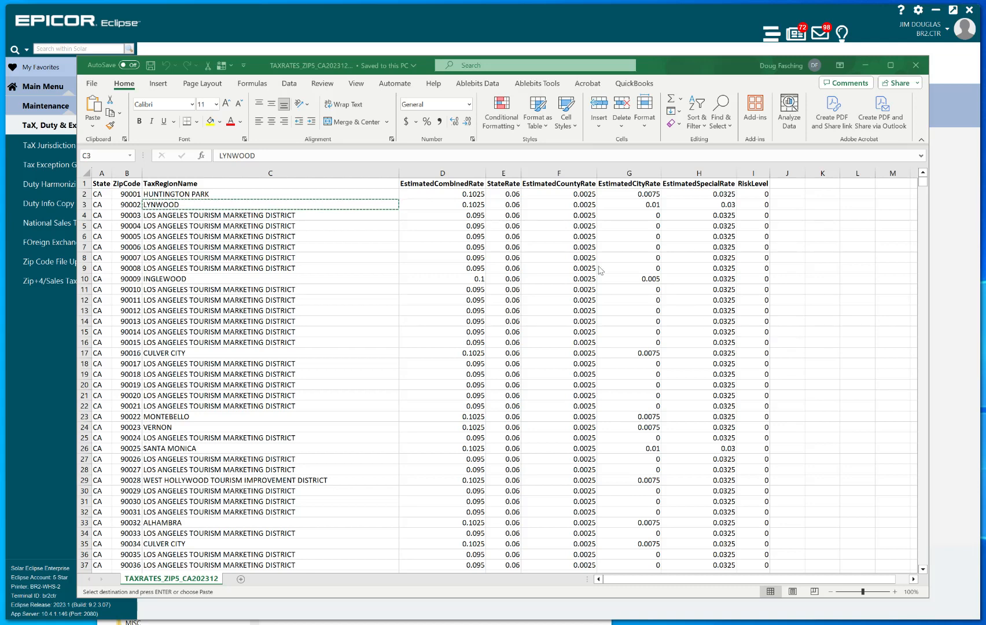
{"action": "left_click", "coordinate": [462, 206]}
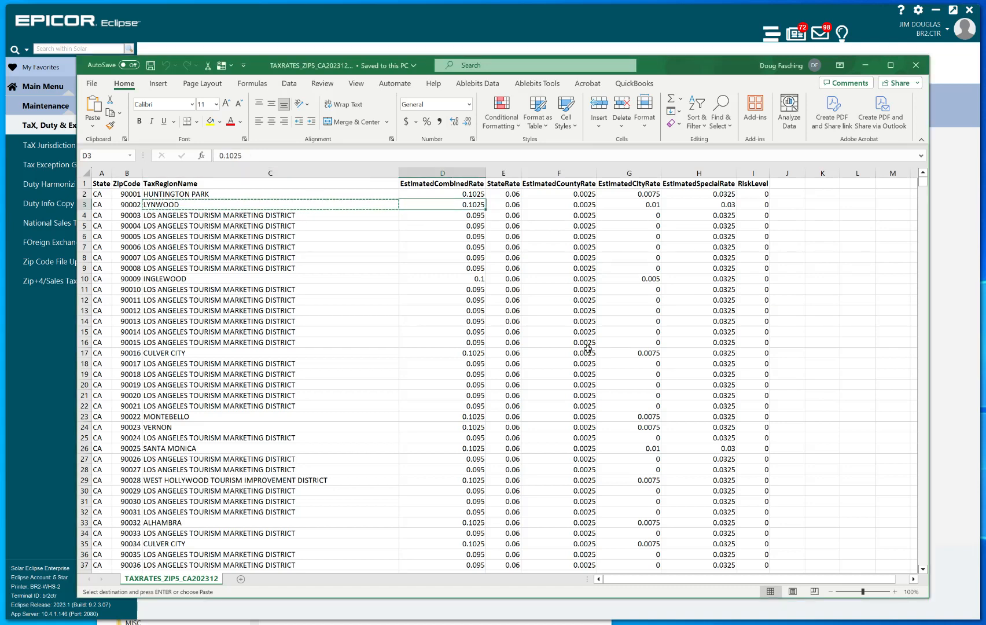
{"action": "left_click", "coordinate": [264, 206]}
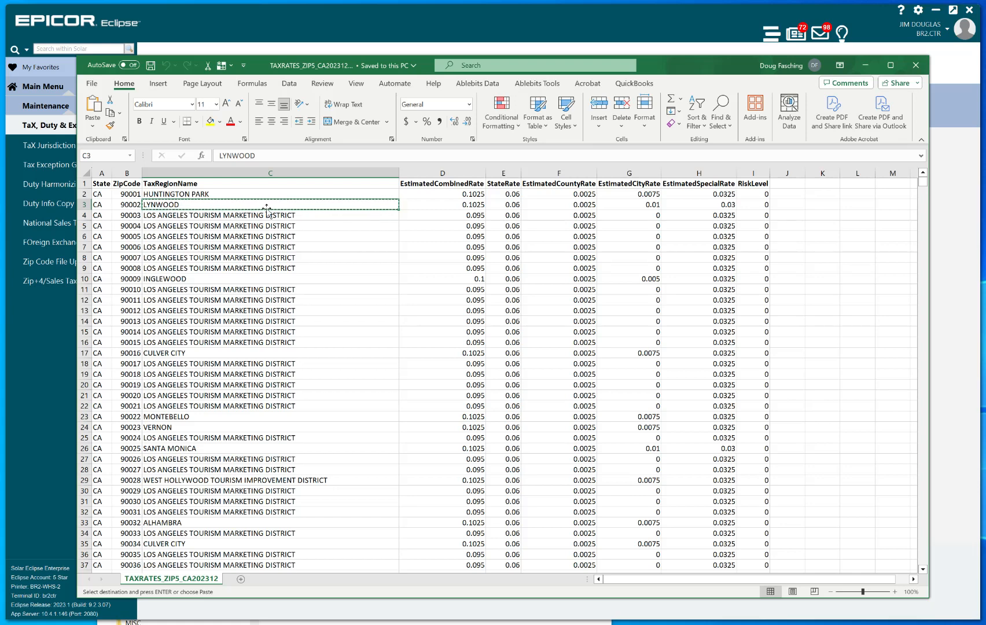
Step: In Epicor Eclipse, open Tax Jurisdiction Code Maintenance and look up the tax code LYNWOOD
{"action": "left_click", "coordinate": [55, 344]}
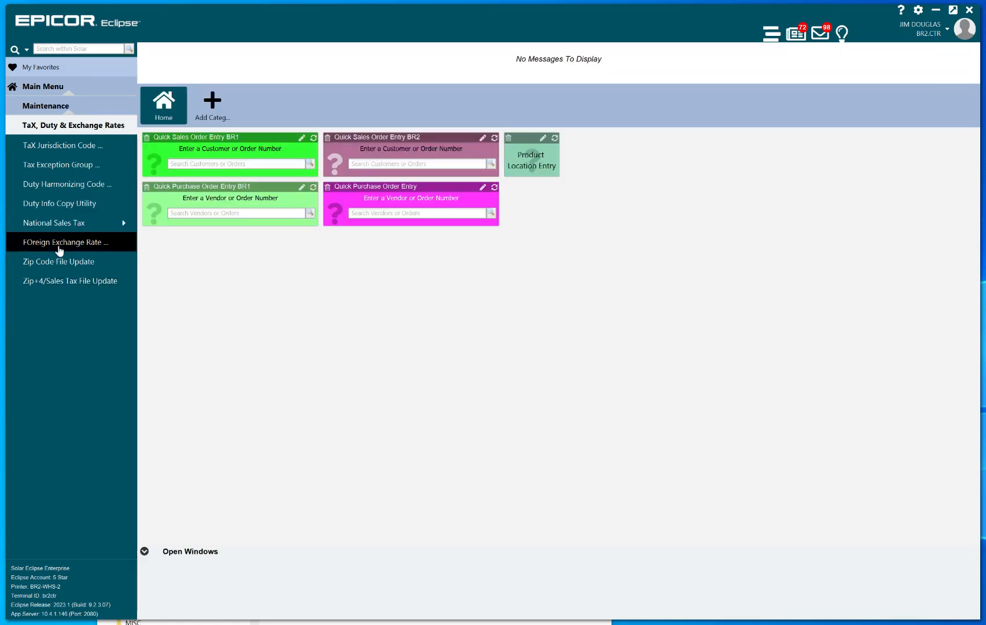
{"action": "left_click", "coordinate": [55, 110]}
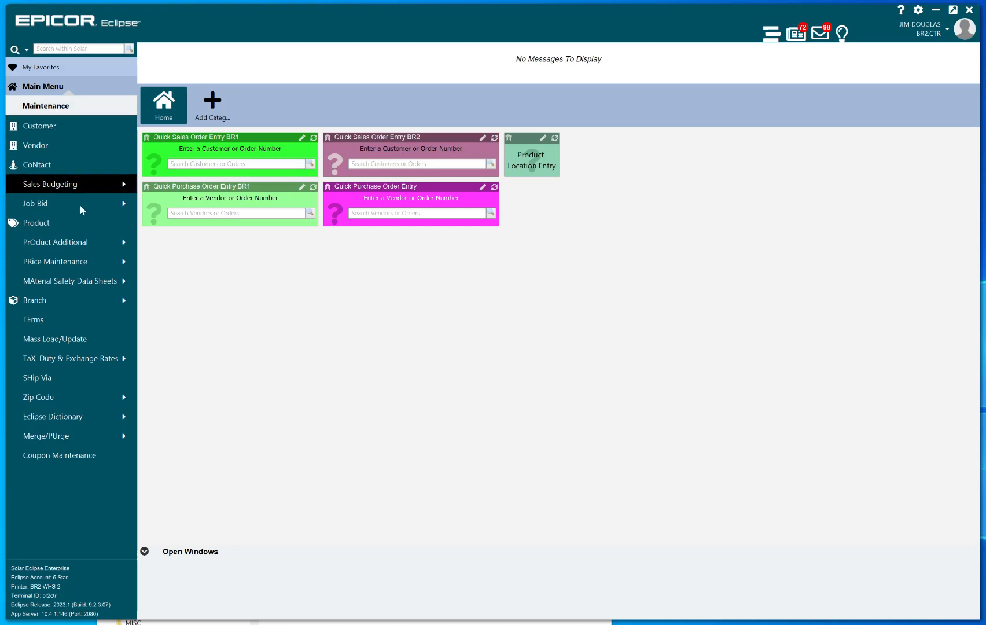
{"action": "left_click", "coordinate": [102, 359]}
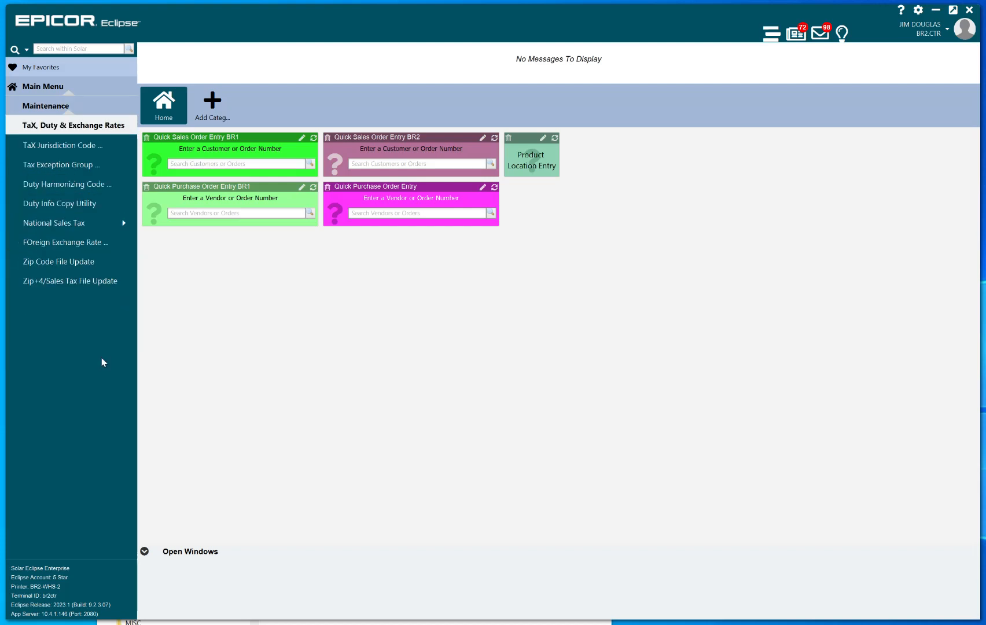
{"action": "left_click", "coordinate": [54, 152]}
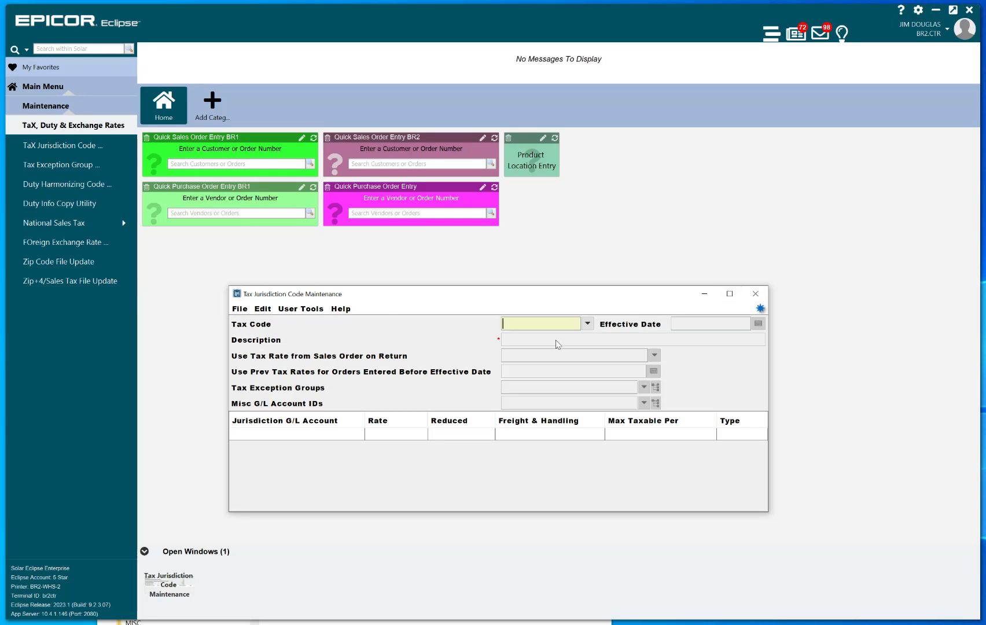
{"action": "type", "text": "LYNWOOD"}
{"action": "key", "text": "Return"}
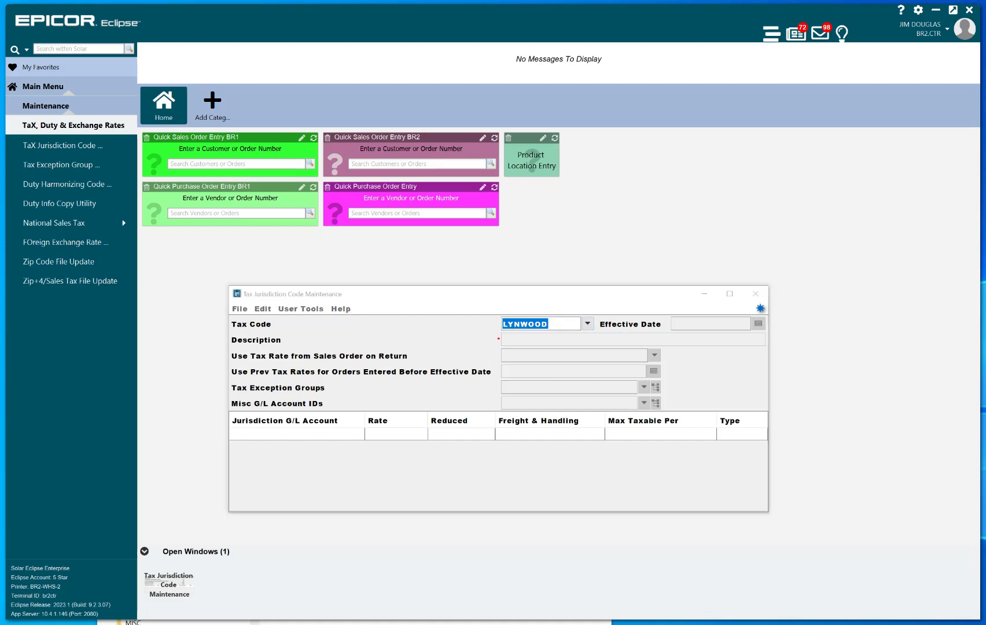
Step: Minimize the zip code tax rate workbook and close the Tax Jurisdiction Code Maintenance window
{"action": "key", "text": "alt+Tab"}
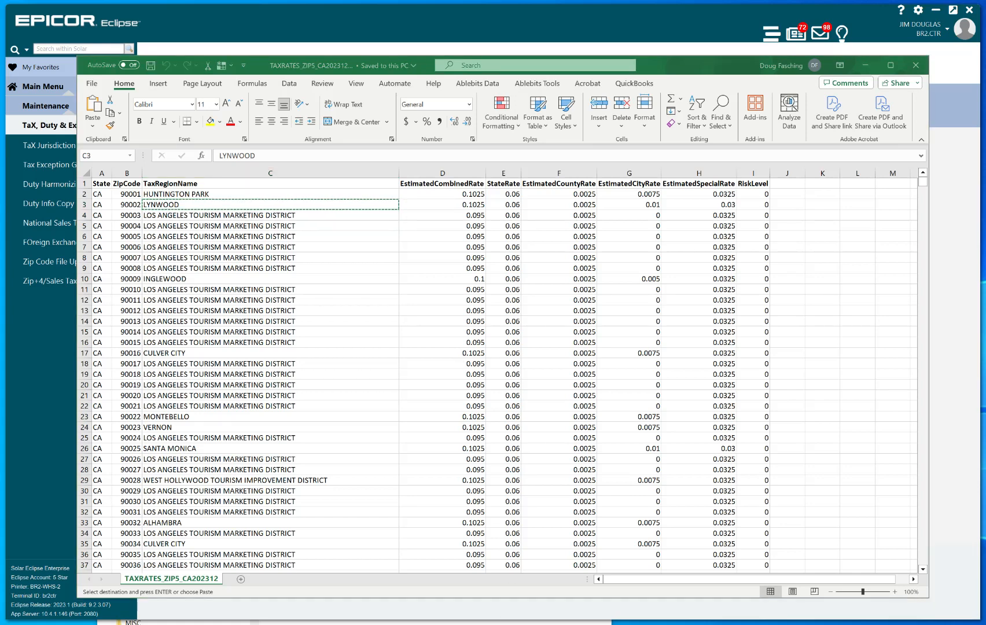
{"action": "left_click", "coordinate": [868, 71]}
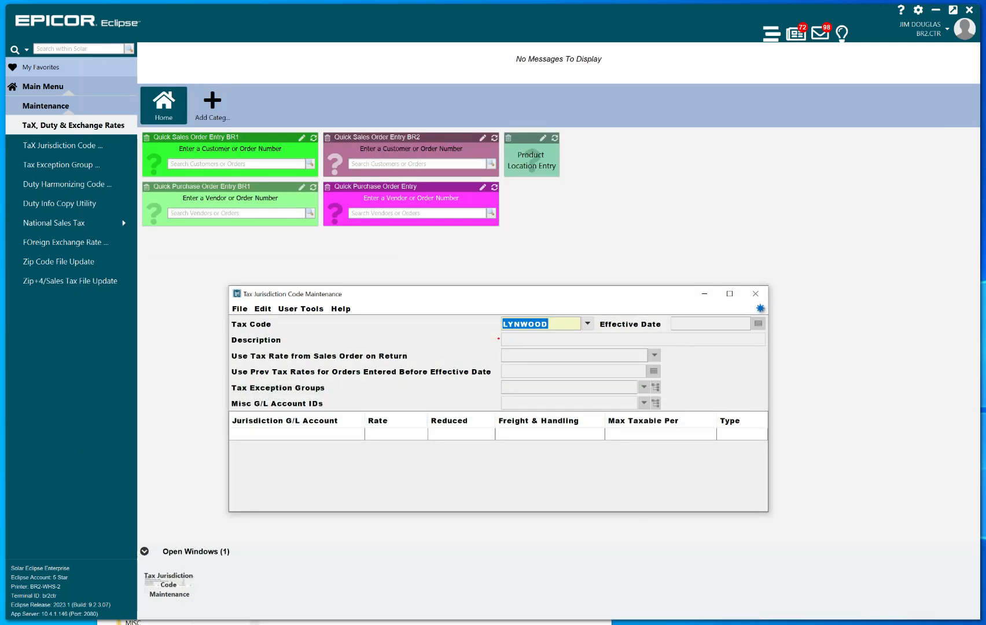
{"action": "key", "text": "alt+Tab"}
{"action": "left_click_drag", "start_coordinate": [515, 303], "coordinate": [536, 150]}
{"action": "left_click", "coordinate": [756, 294]}
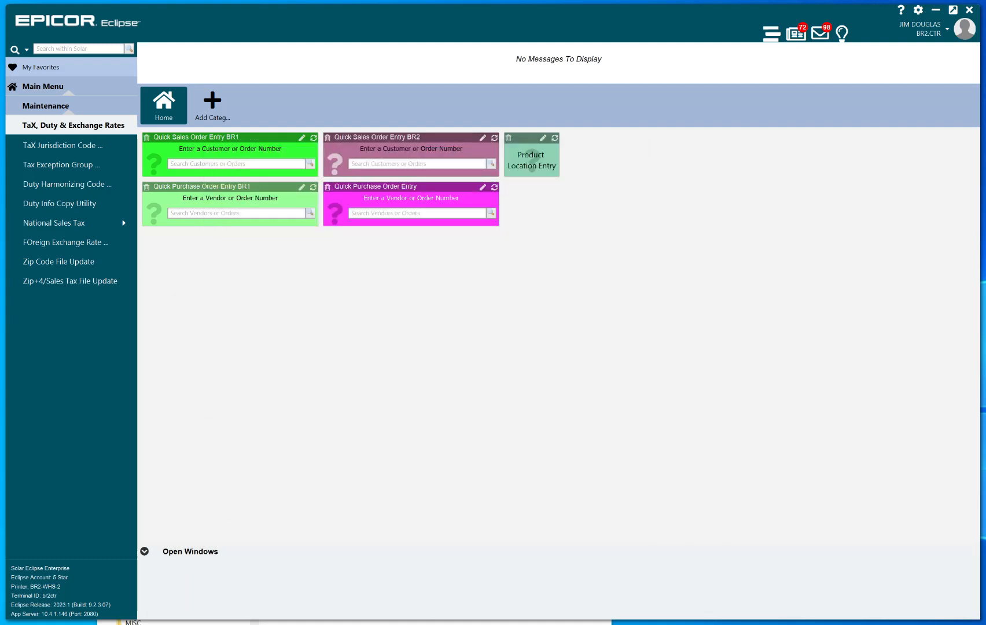
Step: Switch to the Eterm session, open the Report Writer/Mass Load Design screen and load the design IT.ZIP
{"action": "key", "text": "alt+Tab"}
{"action": "left_click_drag", "start_coordinate": [444, 148], "coordinate": [474, 172]}
{"action": "key", "text": "F1"}
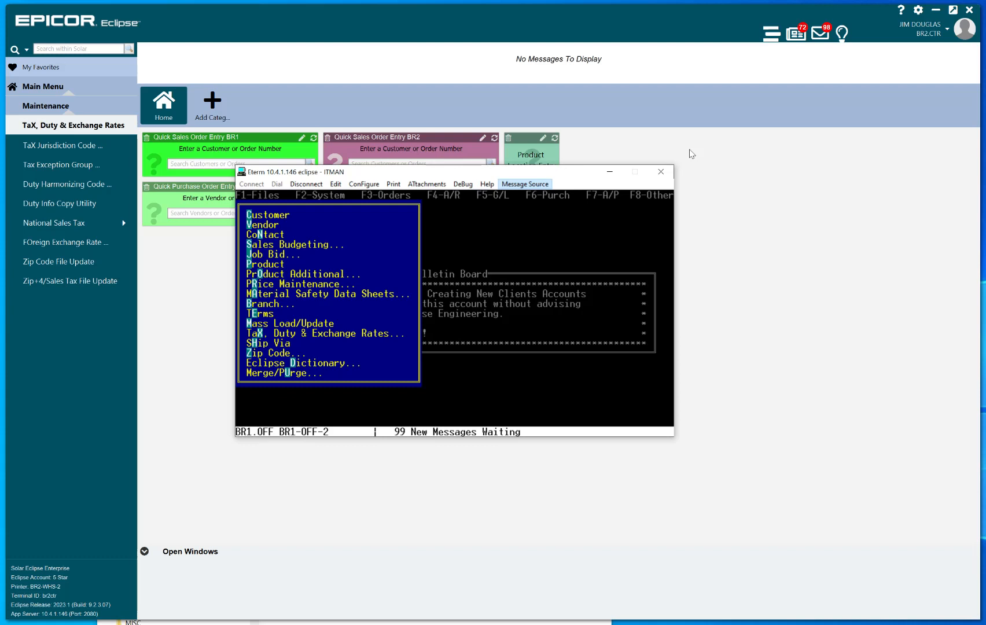
{"action": "type", "text": "mit."}
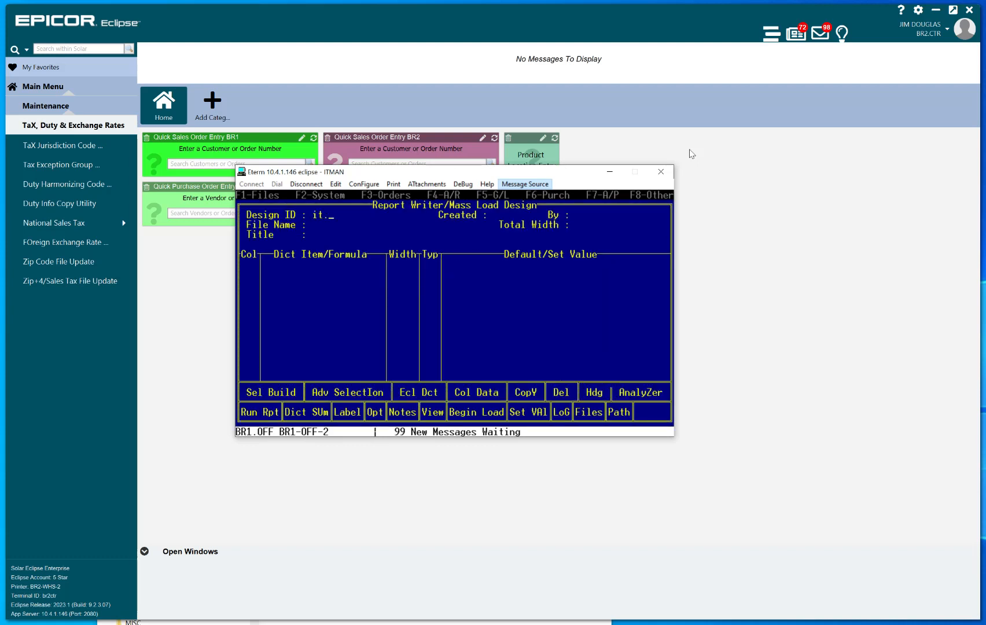
{"action": "type", "text": "zip"}
{"action": "key", "text": "Return"}
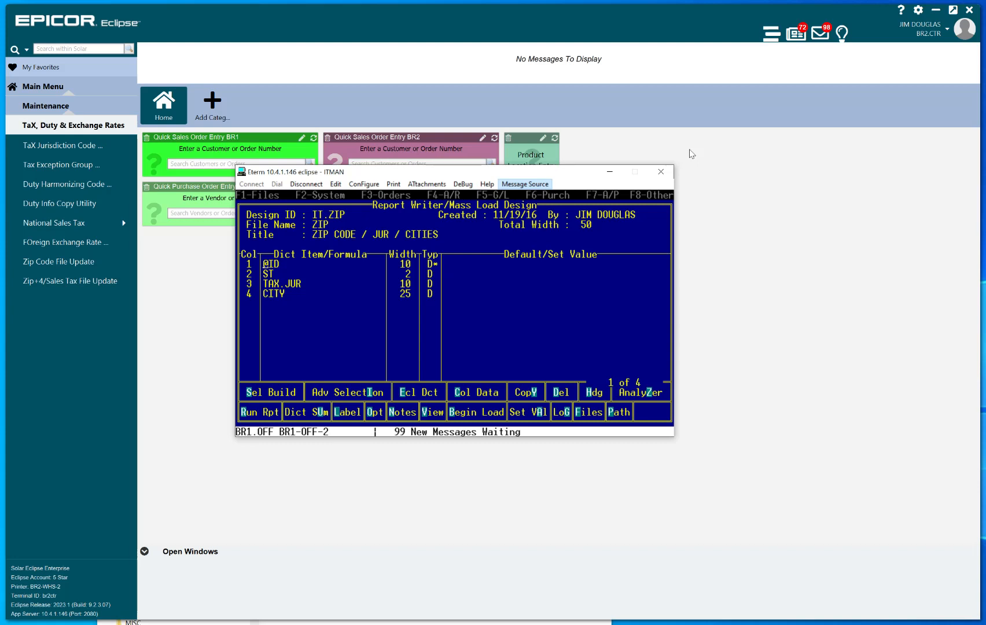
Step: Replace the loaded design with IT.TAX-RATE, run its tax jurisdiction and rate report, and clear the design
{"action": "key", "text": "Escape"}
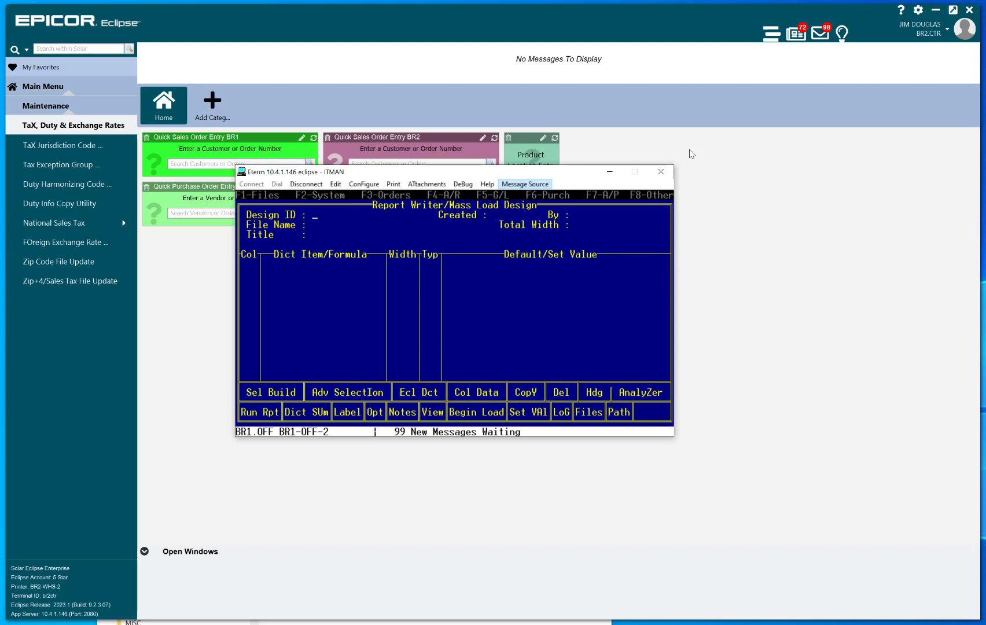
{"action": "type", "text": "it.tax-rate"}
{"action": "key", "text": "Return"}
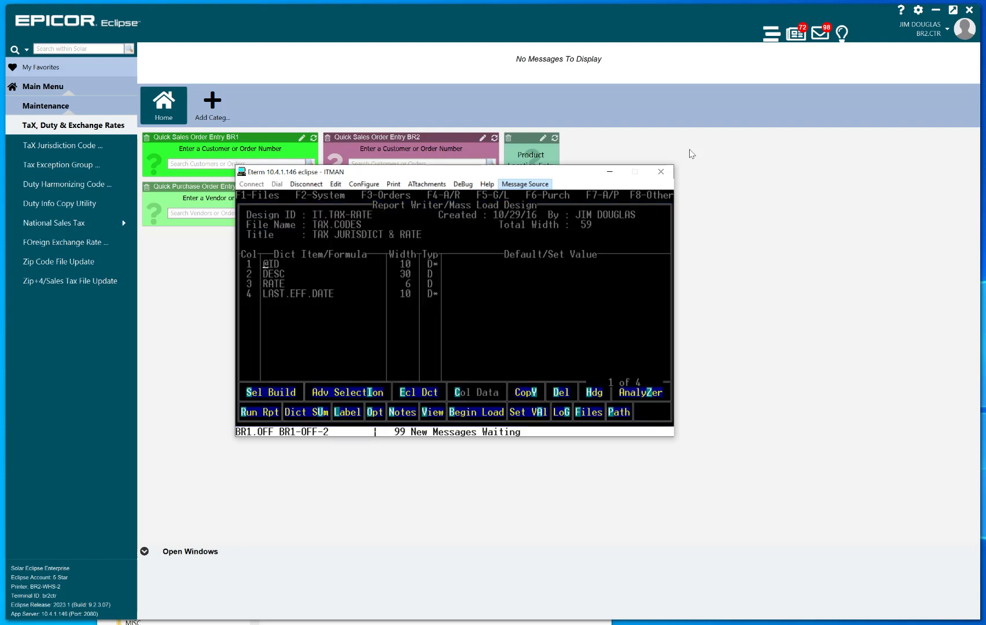
{"action": "key", "text": "r"}
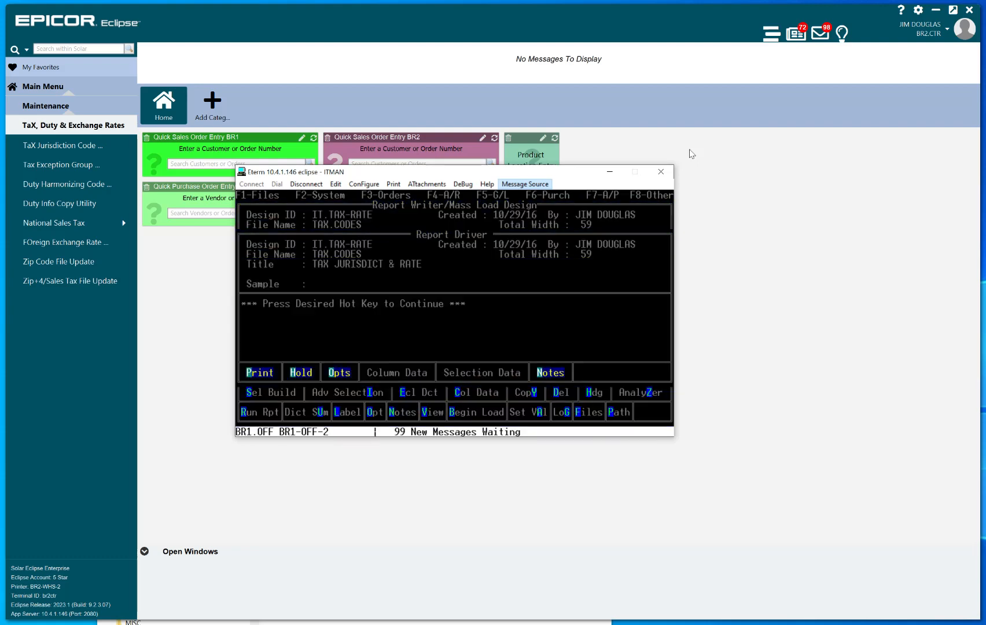
{"action": "key", "text": "Escape"}
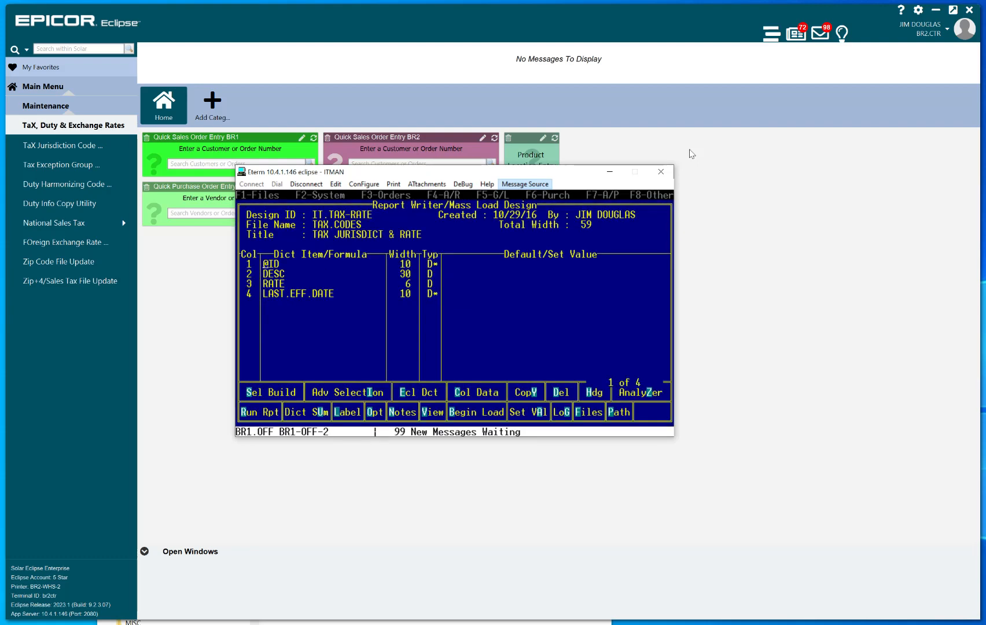
{"action": "key", "text": "Escape"}
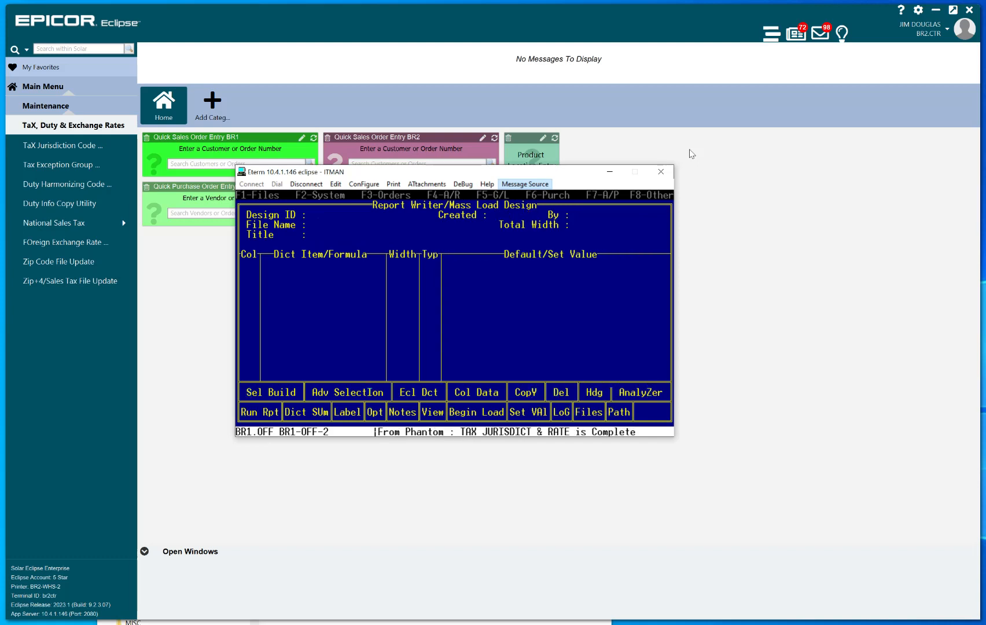
Step: Load the design IT.ZIP, bring up its Report Driver, and close both the driver and the design
{"action": "type", "text": "IT.ZIP"}
{"action": "key", "text": "Return"}
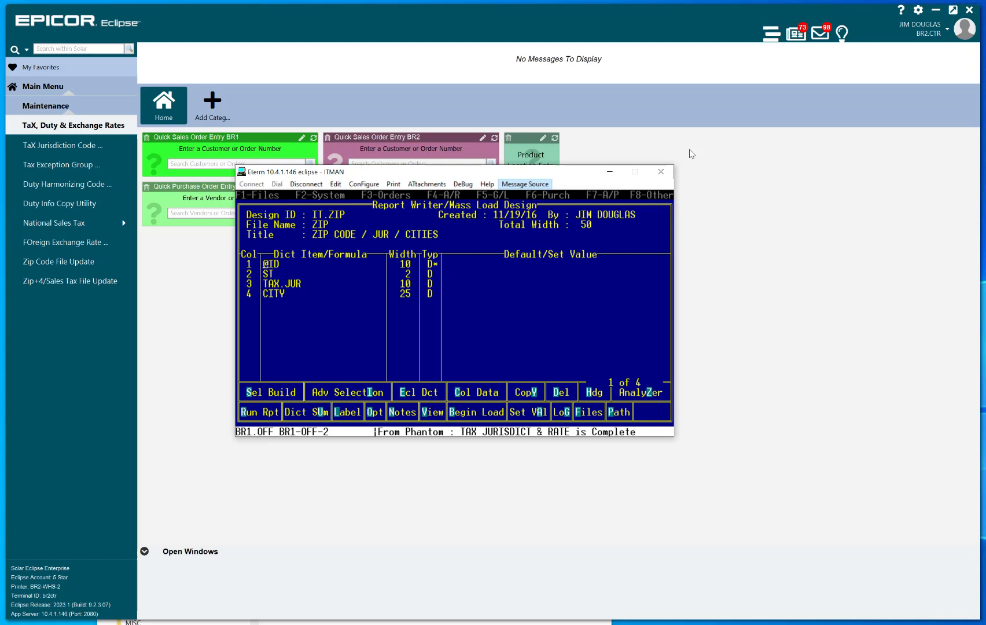
{"action": "key", "text": "c"}
{"action": "key", "text": "r"}
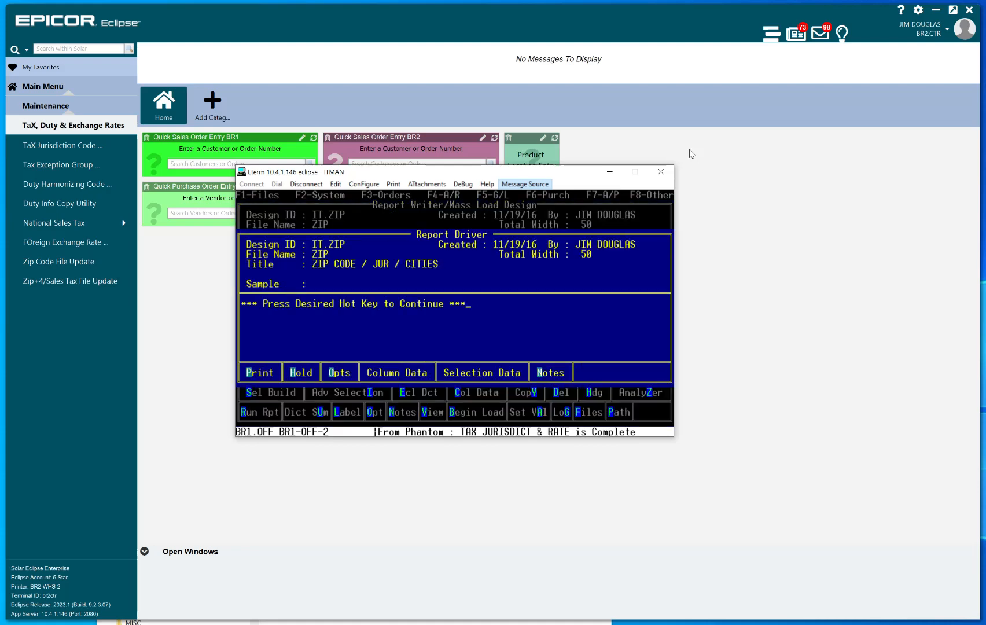
{"action": "key", "text": "Escape"}
{"action": "key", "text": "Escape"}
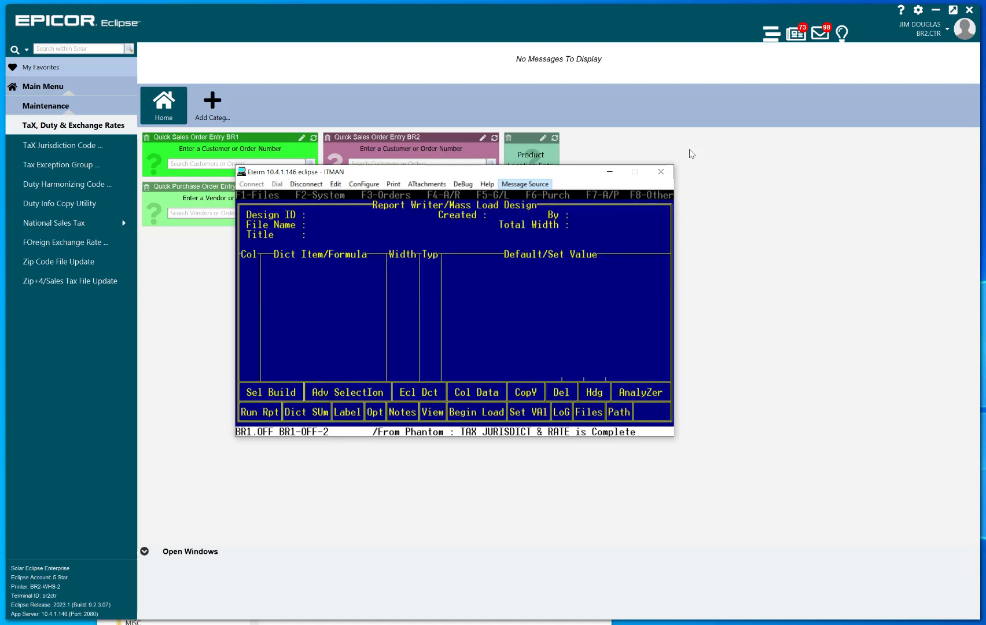
Step: Exit the report design screen and check the Report Queue for the completed reports, closing the queue again
{"action": "key", "text": "Escape"}
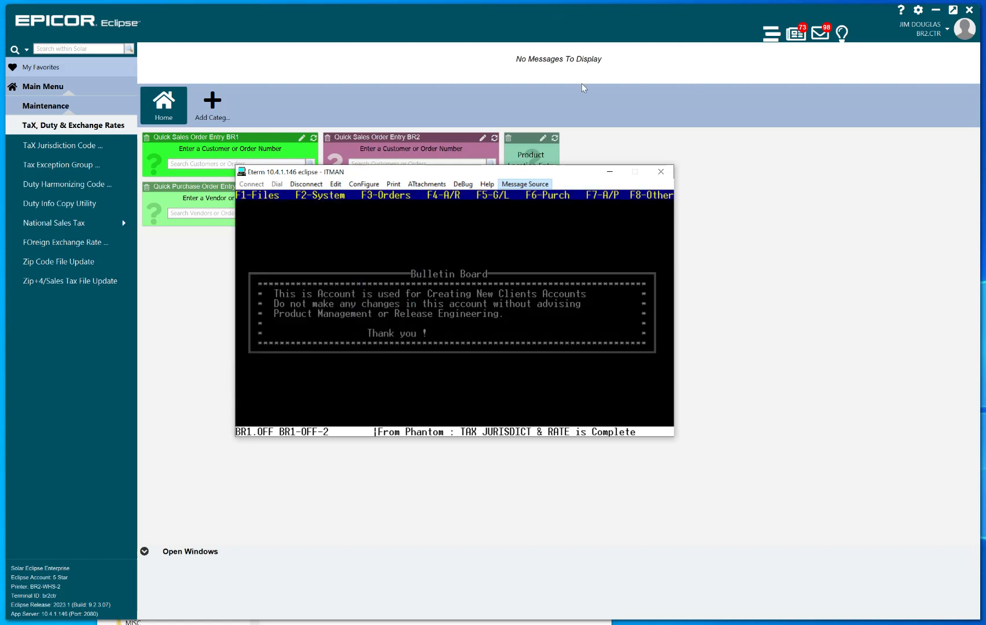
{"action": "left_click", "coordinate": [565, 27]}
{"action": "left_click", "coordinate": [797, 35]}
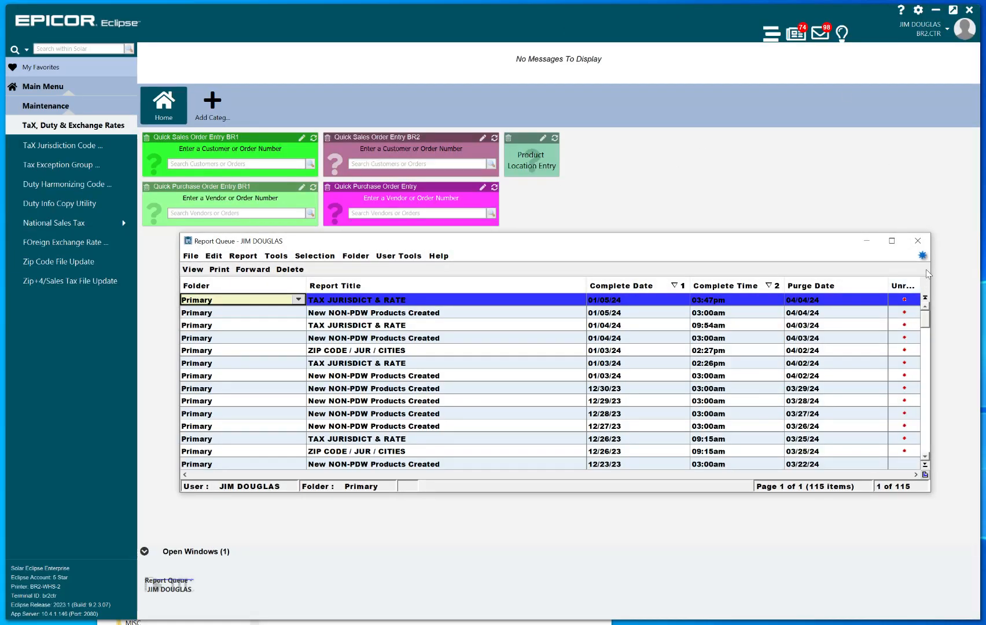
{"action": "left_click", "coordinate": [918, 241]}
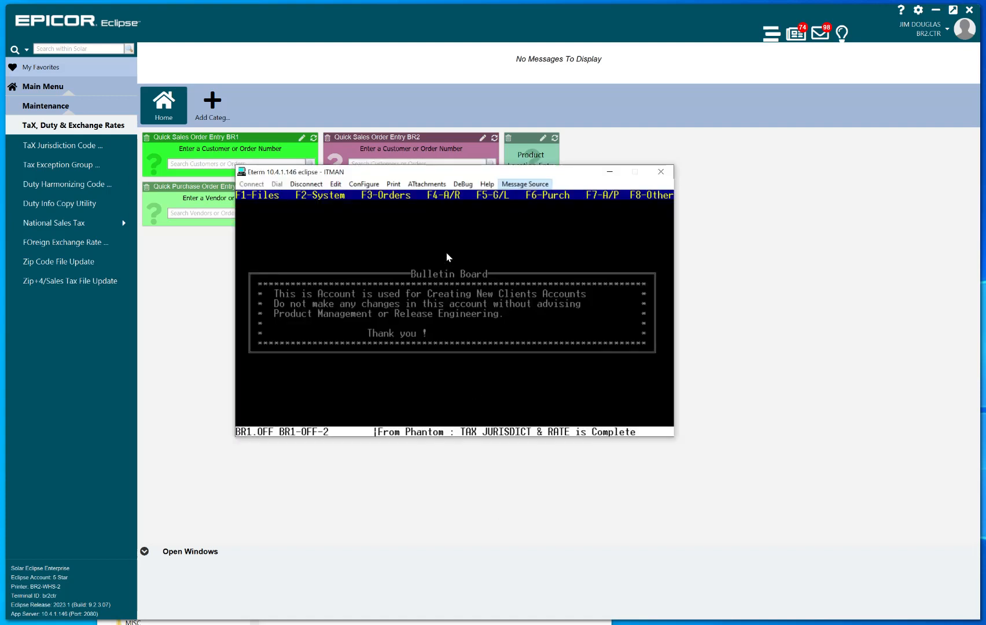
Step: Open your hold entries in Eterm and start a download of the newest TAX JURISDICT & RATE report
{"action": "key", "text": "F2"}
{"action": "key", "text": "Return"}
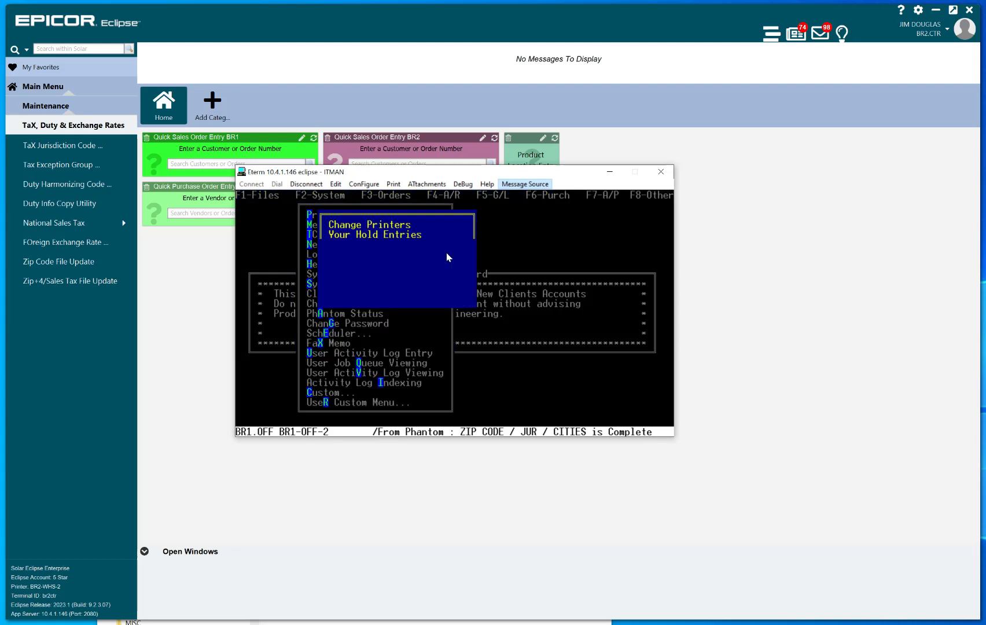
{"action": "key", "text": "Down"}
{"action": "key", "text": "Return"}
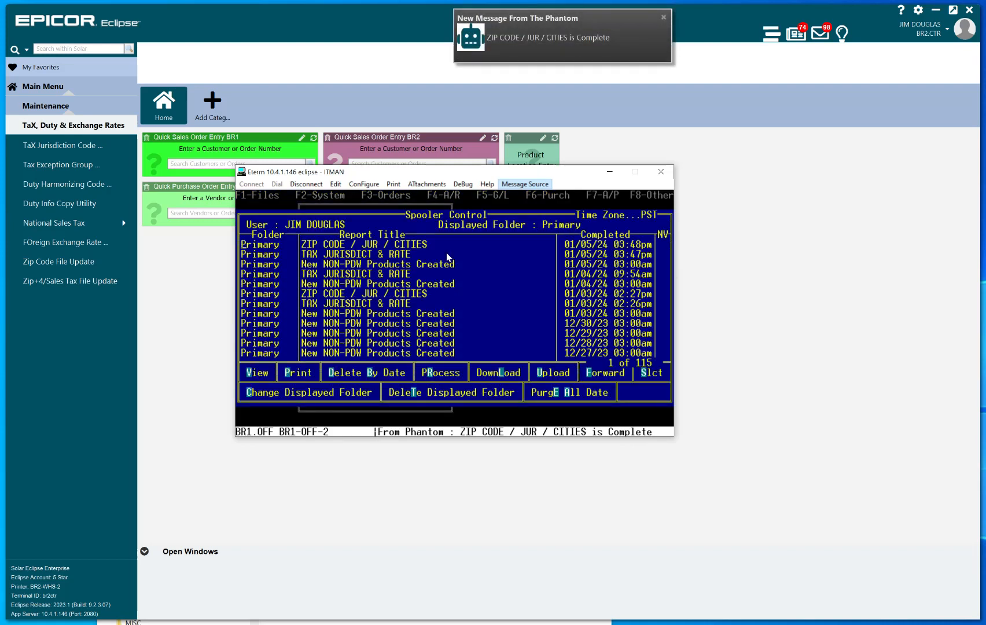
{"action": "key", "text": "Down"}
{"action": "key", "text": "alt+v"}
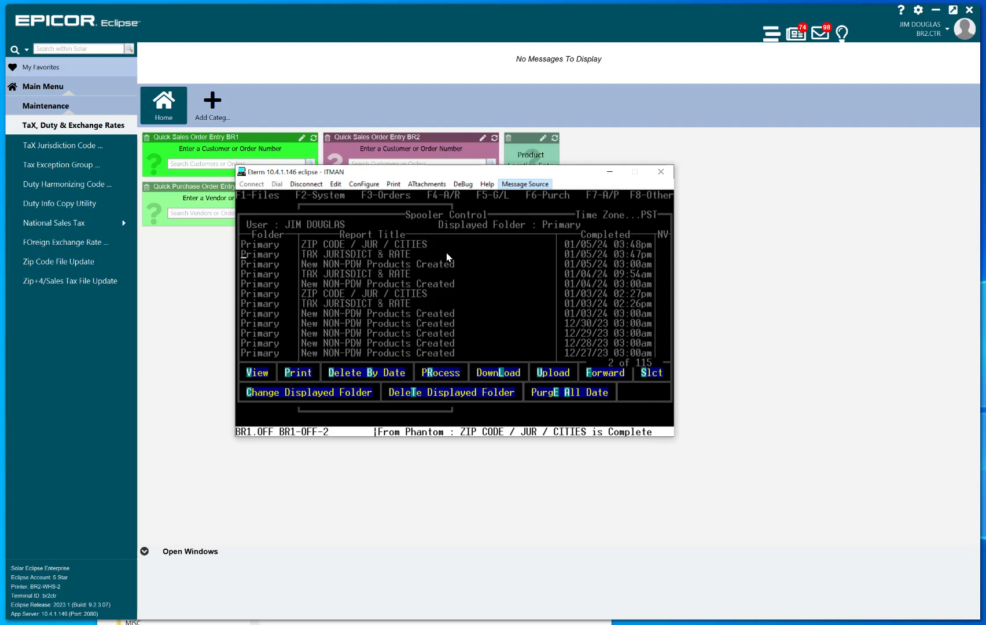
{"action": "key", "text": "l"}
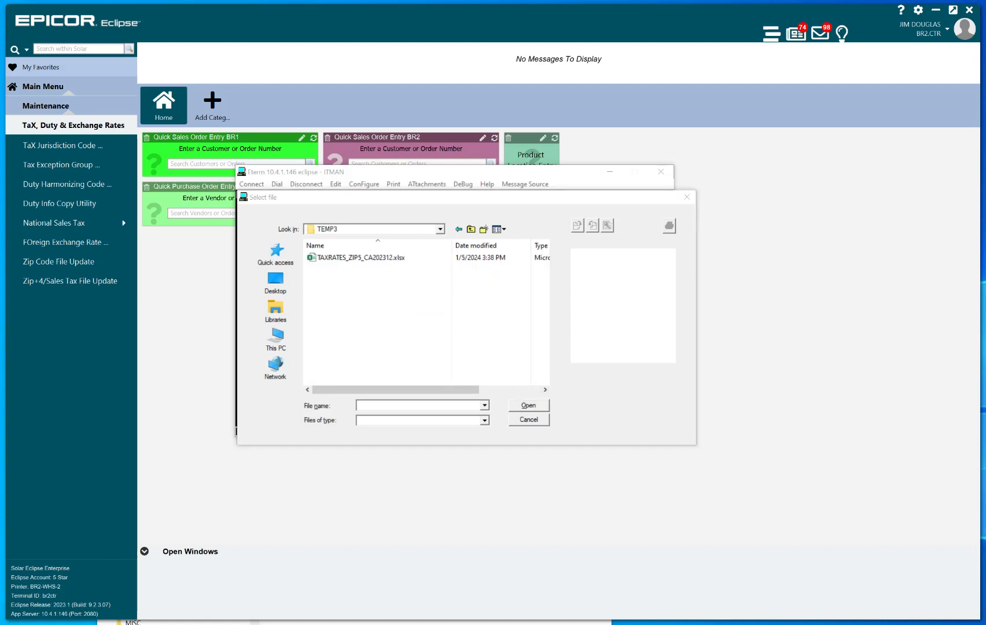
Step: Name the download file TAX-JUR-RATE-2024.TXT in the TEMP3 folder and accept it
{"action": "left_click", "coordinate": [407, 405]}
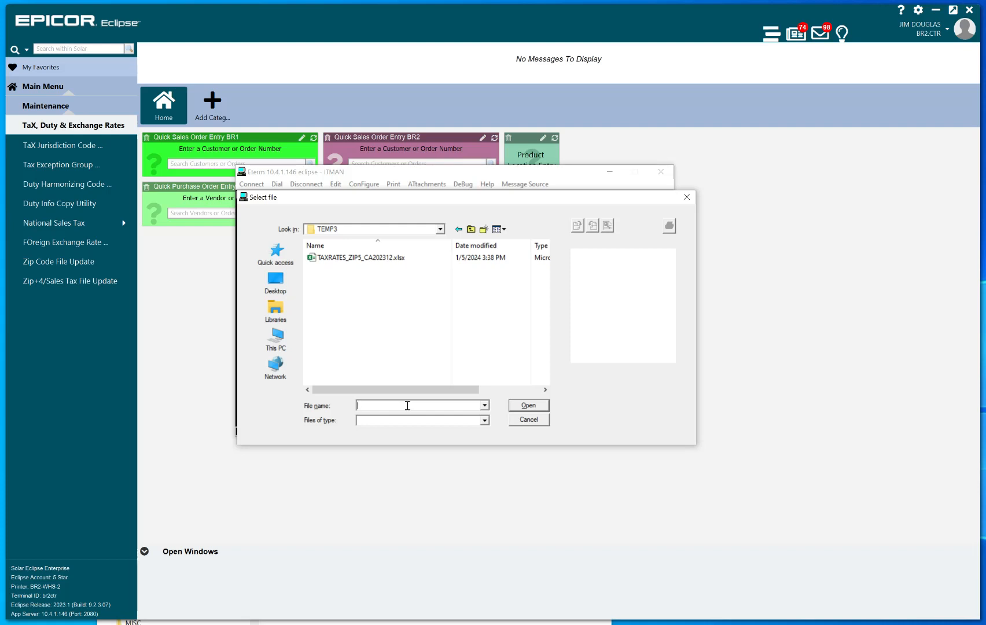
{"action": "type", "text": "TAX-JUR-RATE-UPL"}
{"action": "key", "text": "BackSpace"}
{"action": "key", "text": "BackSpace"}
{"action": "key", "text": "BackSpace"}
{"action": "type", "text": "2024"}
{"action": "type", "text": ".TXT"}
{"action": "key", "text": "Return"}
Step: Choose the ASCII - LF = CR/LF conversion for the download and include the document headings
{"action": "key", "text": "Down"}
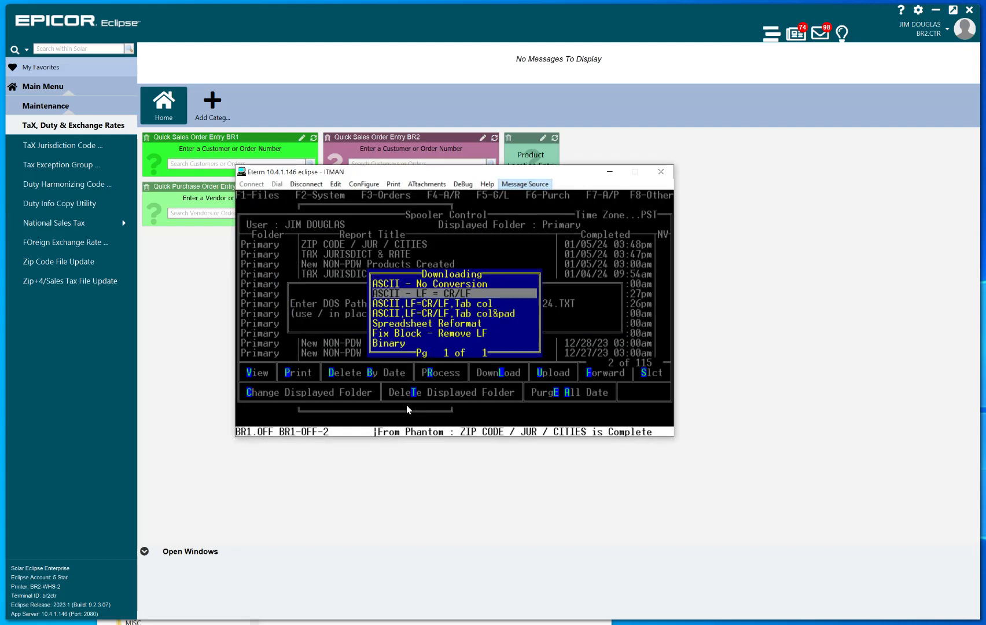
{"action": "key", "text": "Down"}
{"action": "key", "text": "Down"}
{"action": "key", "text": "Down"}
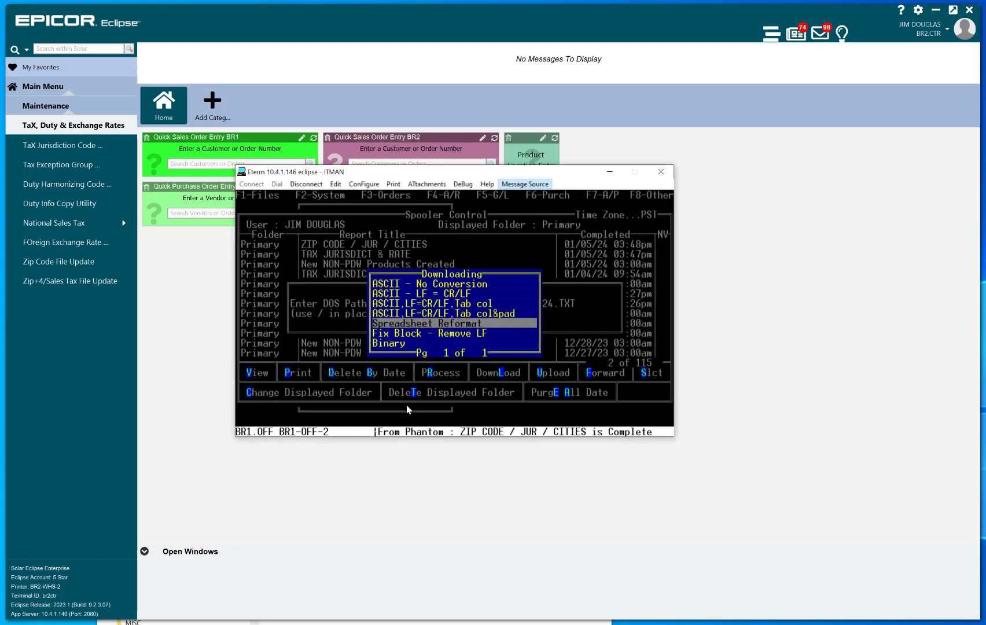
{"action": "key", "text": "Up"}
{"action": "key", "text": "Up"}
{"action": "key", "text": "Up"}
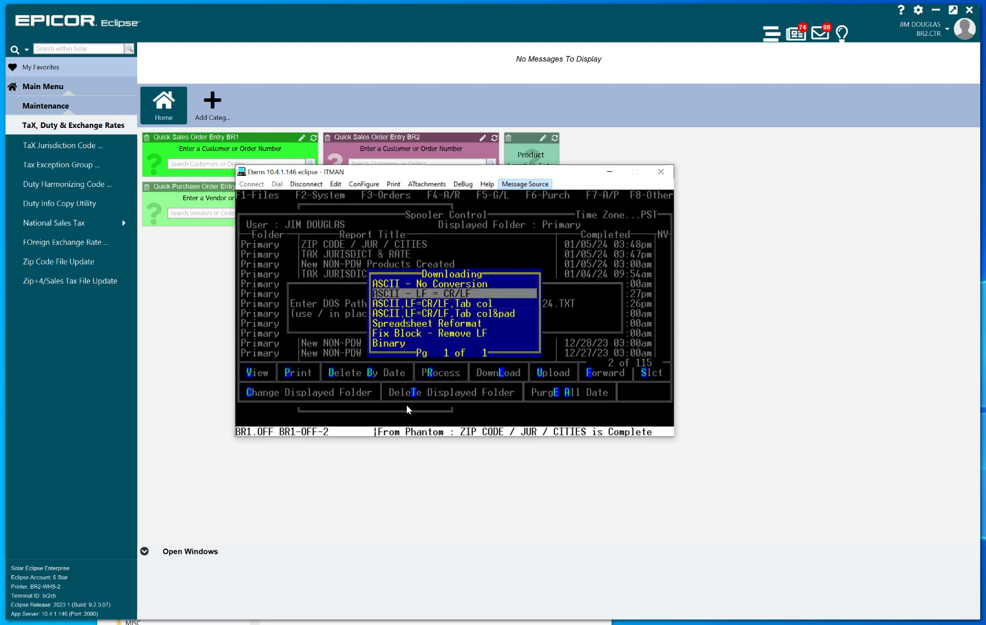
{"action": "key", "text": "Return"}
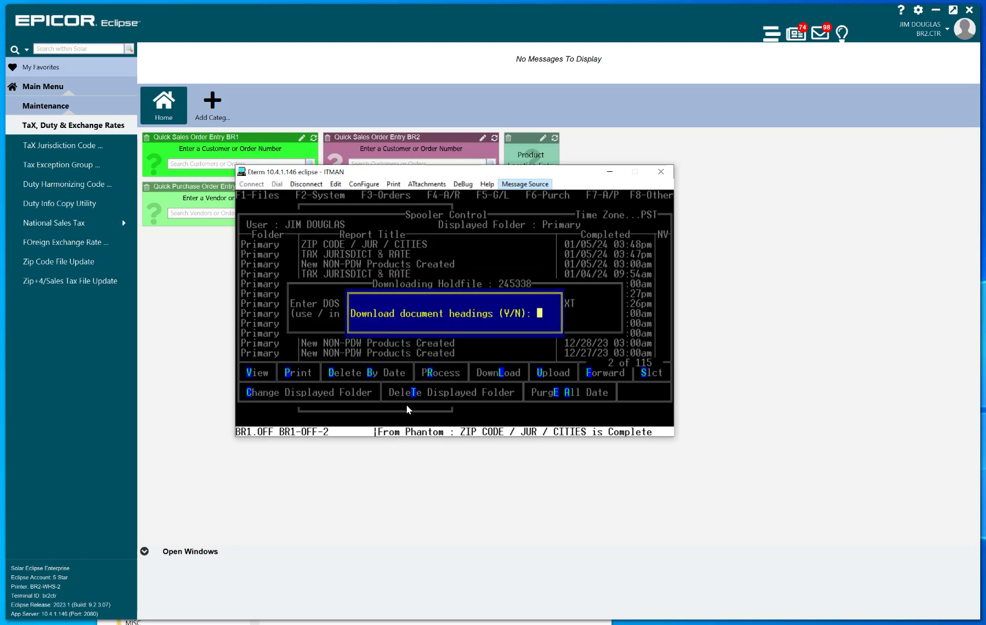
{"action": "key", "text": "y"}
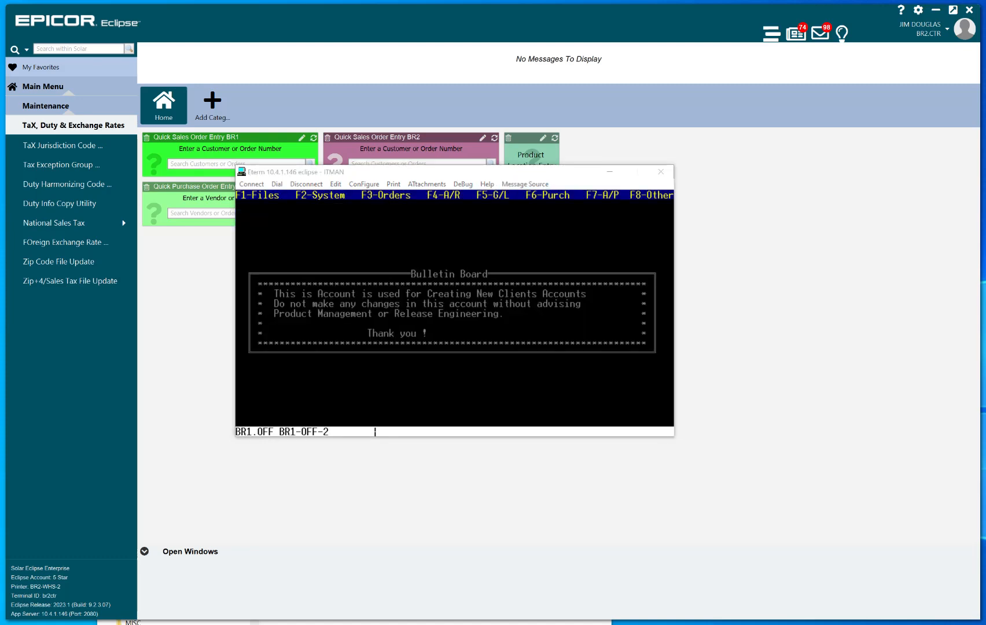
Step: Minimize Eterm, bring the TEMP3 folder into view and open TAX-JUR-RATE-2024.TXT in Notepad
{"action": "left_click", "coordinate": [610, 173]}
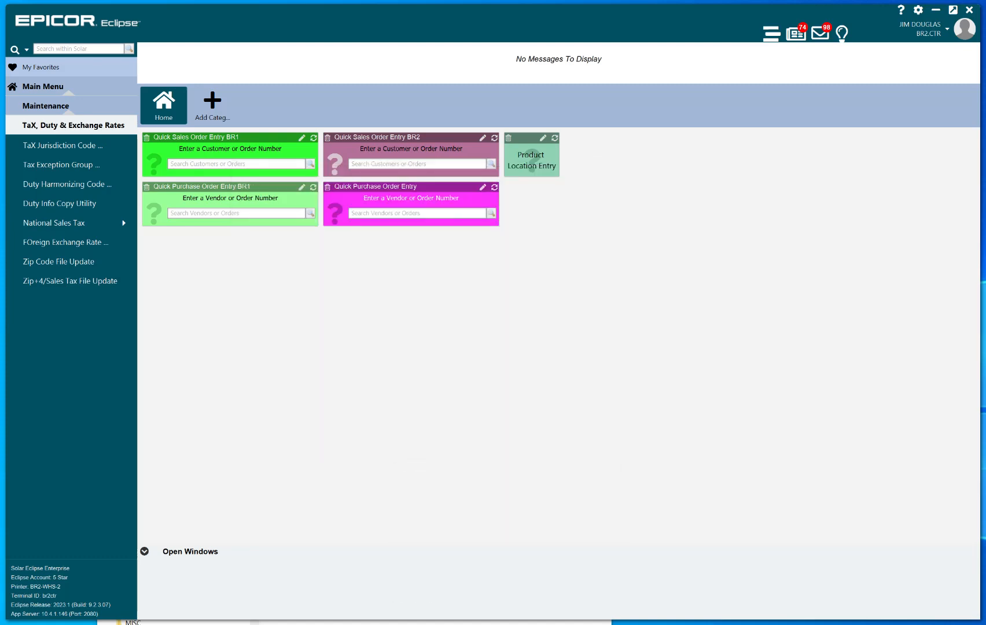
{"action": "left_click_drag", "start_coordinate": [985, 319], "coordinate": [757, 172]}
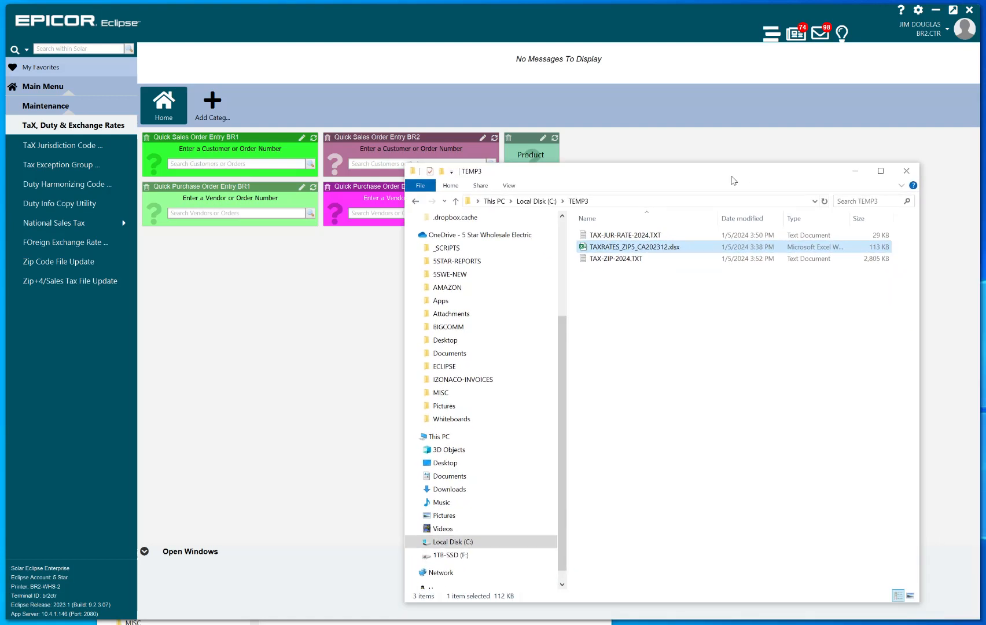
{"action": "left_click", "coordinate": [642, 238]}
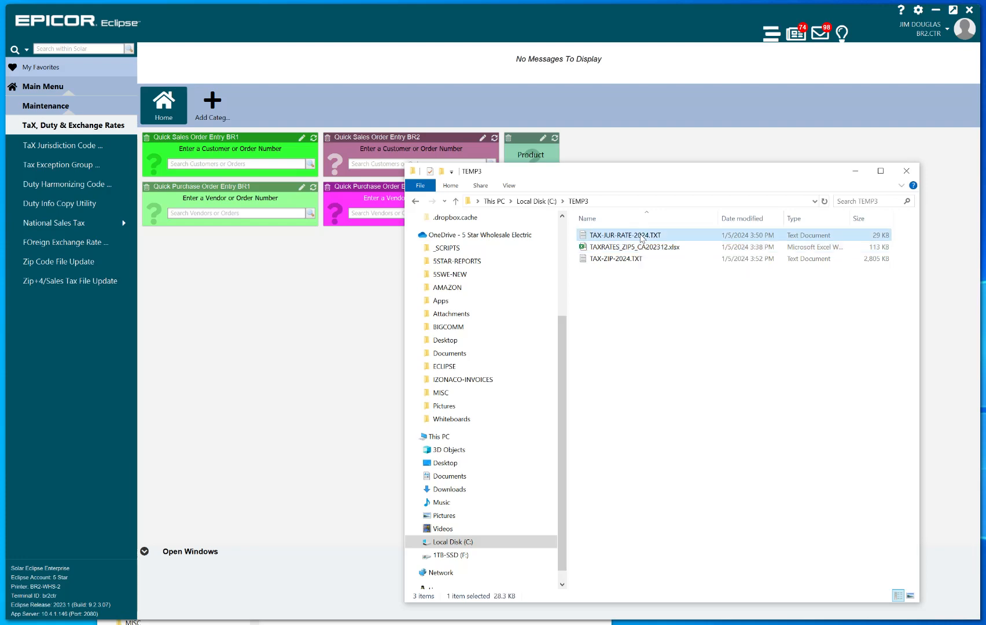
{"action": "double_click", "coordinate": [641, 238]}
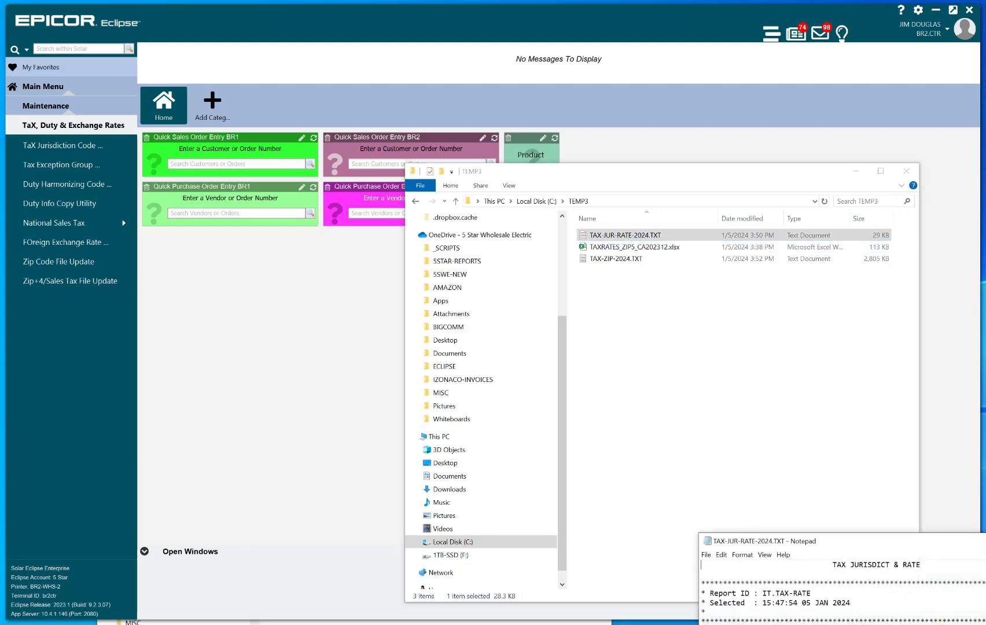
{"action": "left_click_drag", "start_coordinate": [695, 288], "coordinate": [878, 546]}
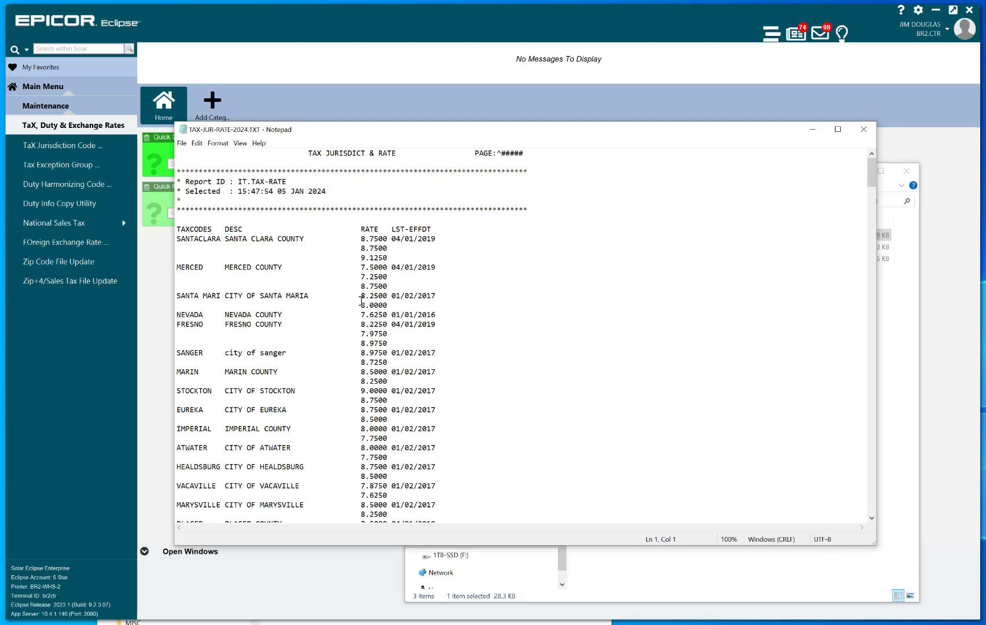
Step: Review the tax codes, rates and effective dates through the end of the jurisdiction rate file, and close it
{"action": "left_click", "coordinate": [393, 248]}
{"action": "left_click_drag", "start_coordinate": [356, 239], "coordinate": [464, 236]}
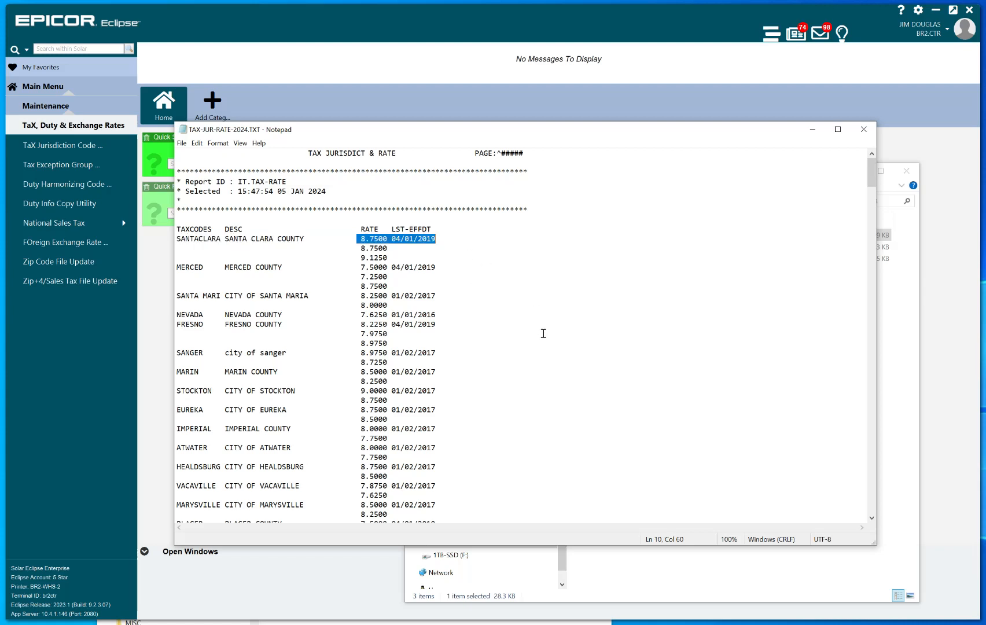
{"action": "scroll", "coordinate": [538, 330], "scroll_direction": "down", "scroll_amount": 20}
{"action": "scroll", "coordinate": [542, 313], "scroll_direction": "down", "scroll_amount": 20}
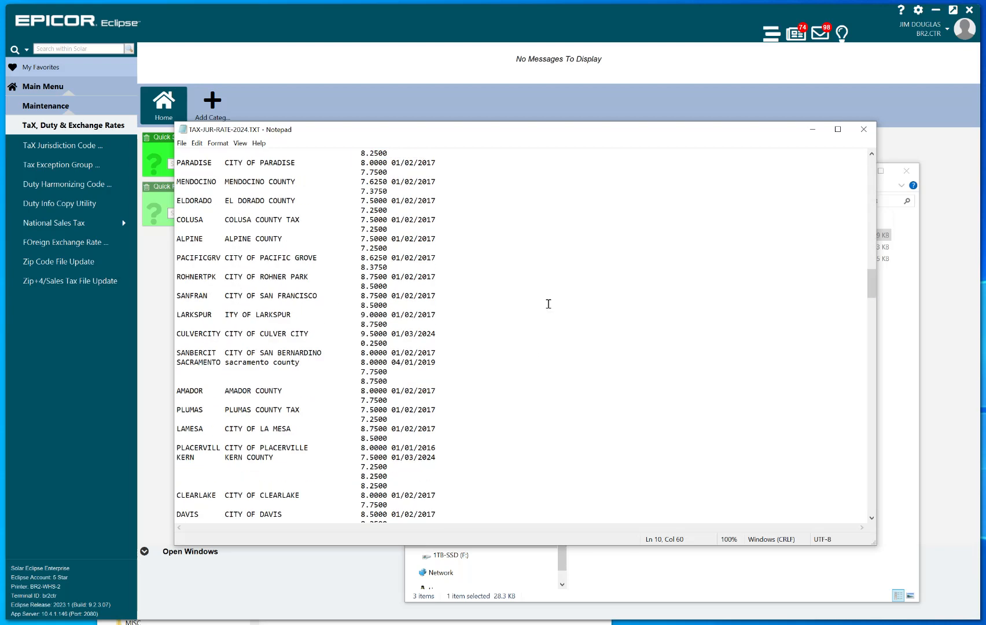
{"action": "scroll", "coordinate": [549, 304], "scroll_direction": "down", "scroll_amount": 20}
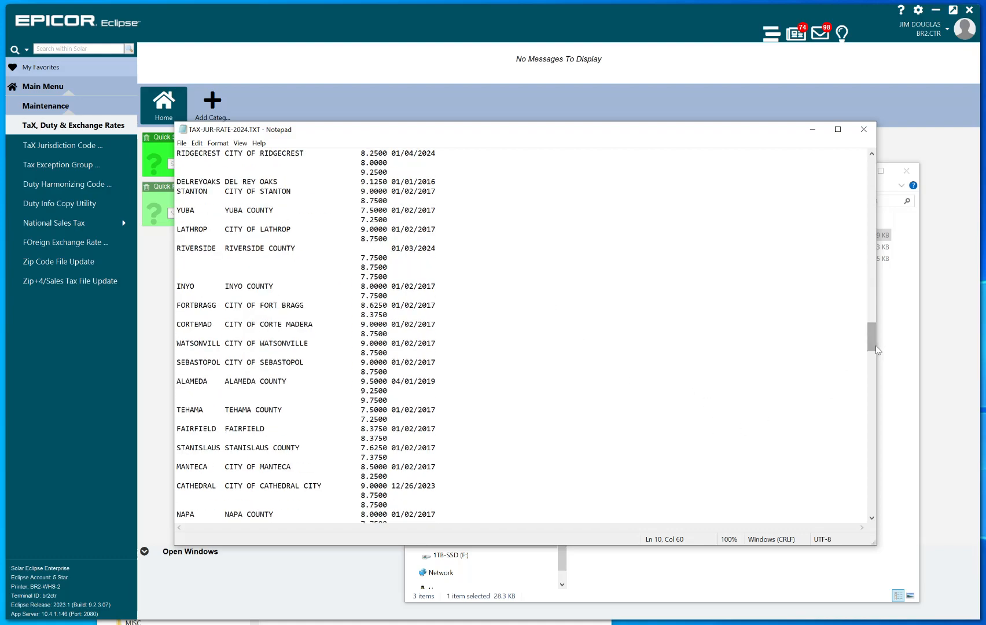
{"action": "left_click_drag", "start_coordinate": [872, 342], "coordinate": [872, 520]}
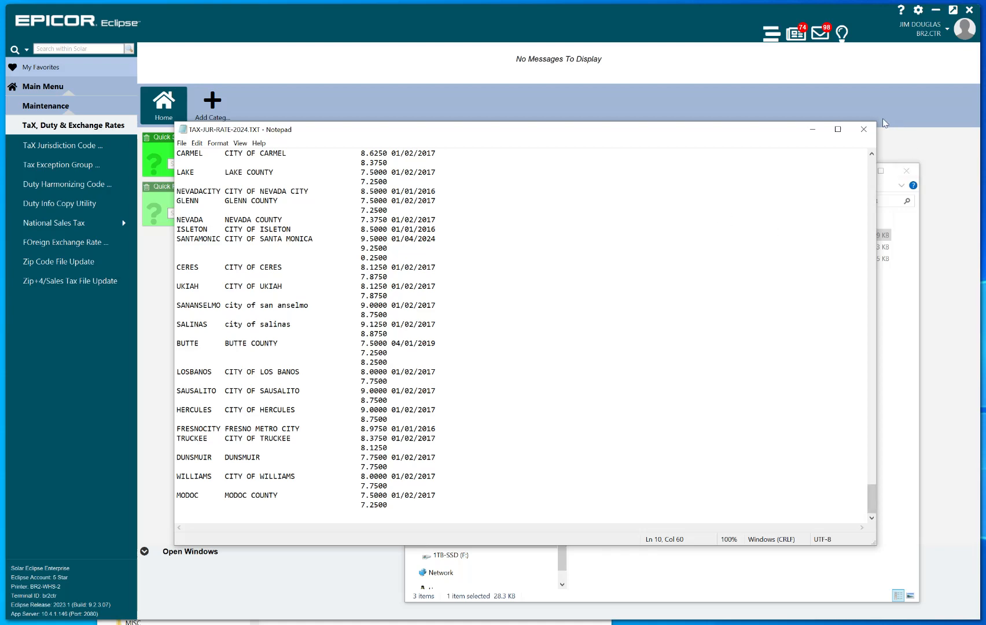
{"action": "left_click", "coordinate": [869, 135]}
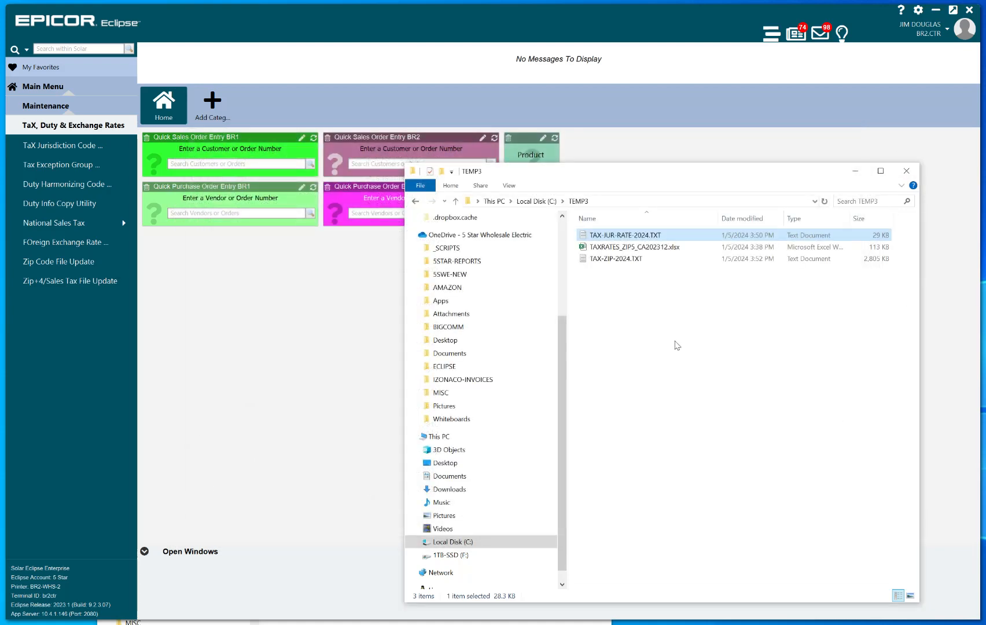
Step: Reopen TAX-JUR-RATE-2024.TXT, open TAX-ZIP-2024.TXT, and arrange them side by side to compare jurisdictions by zip code
{"action": "double_click", "coordinate": [612, 238]}
{"action": "left_click_drag", "start_coordinate": [543, 135], "coordinate": [985, 165]}
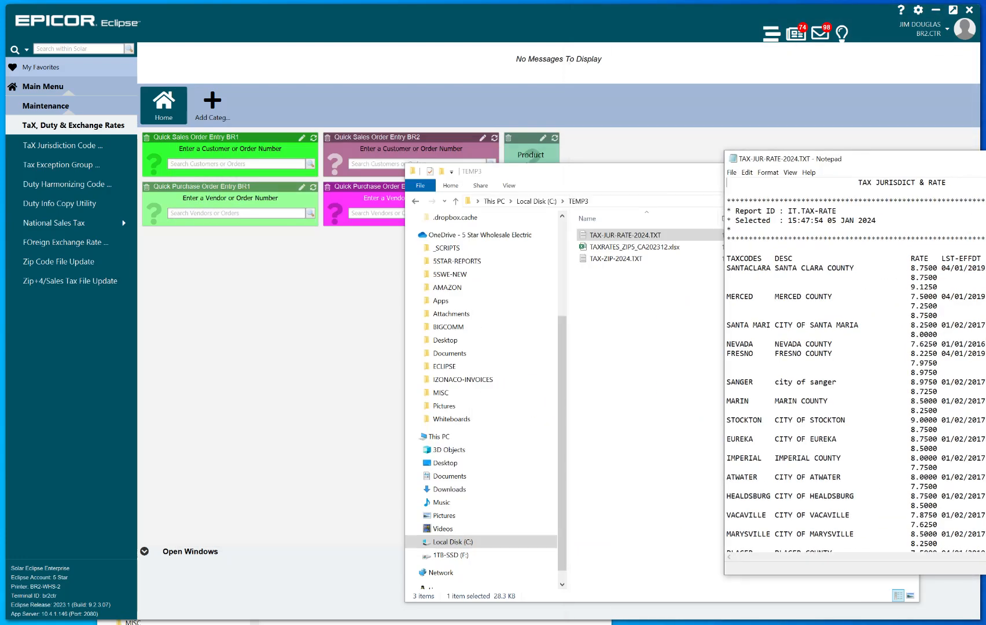
{"action": "double_click", "coordinate": [612, 258]}
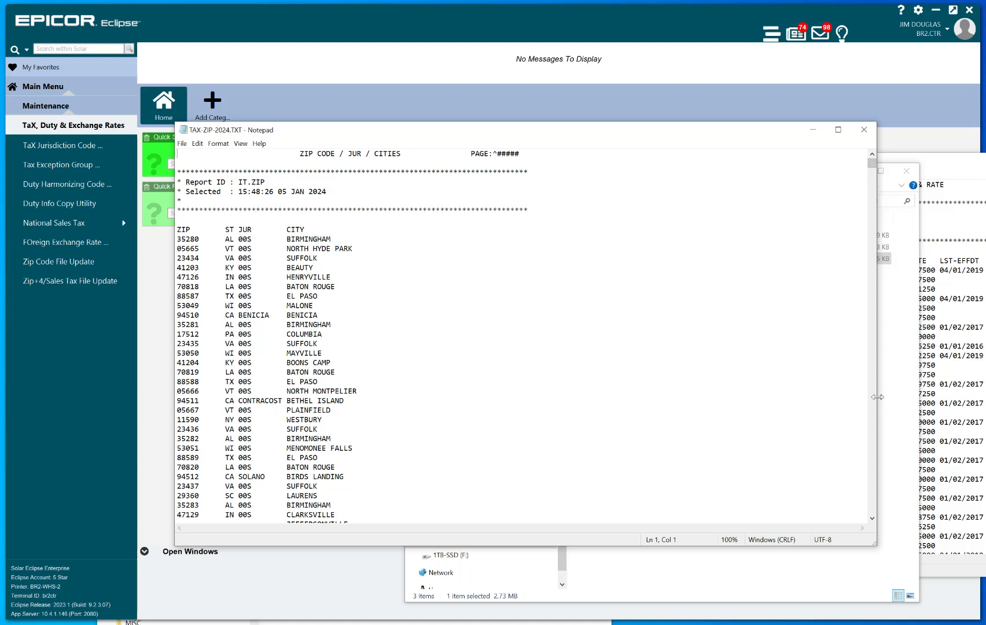
{"action": "left_click_drag", "start_coordinate": [878, 397], "coordinate": [410, 397]}
{"action": "left_click", "coordinate": [810, 161]}
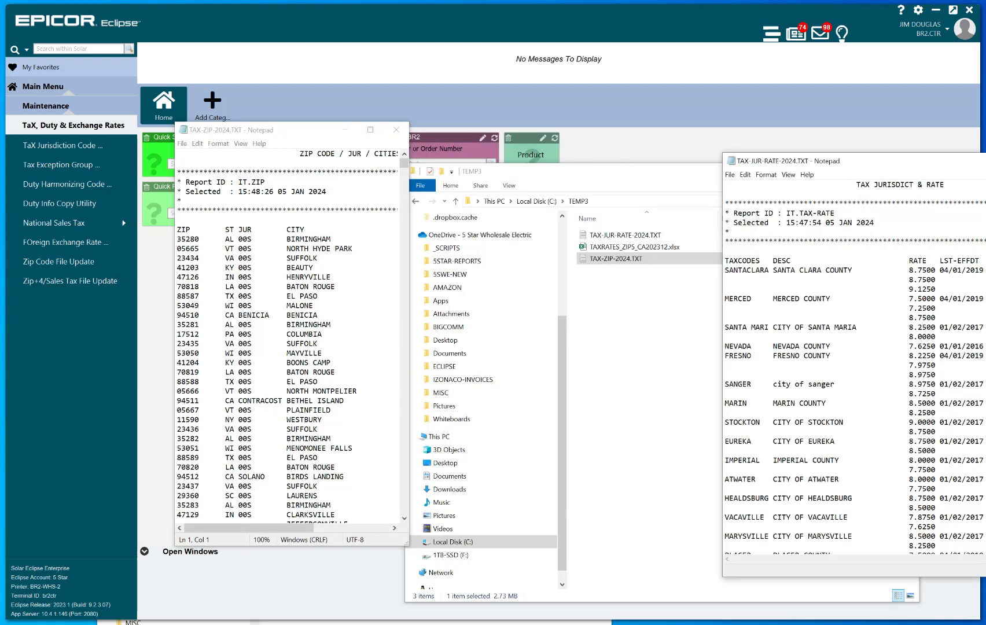
{"action": "left_click_drag", "start_coordinate": [811, 161], "coordinate": [497, 127]}
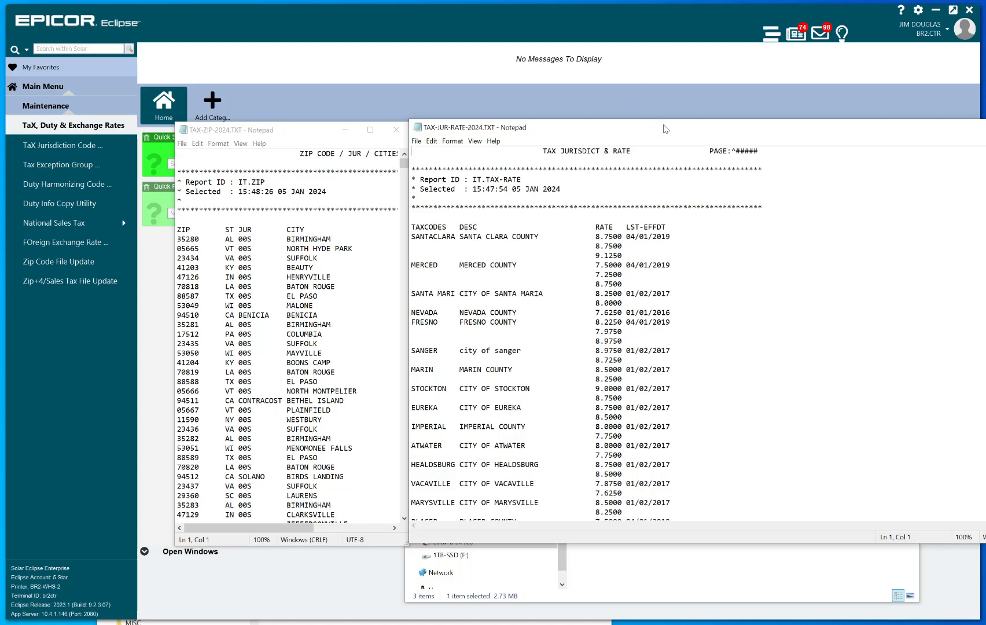
{"action": "left_click_drag", "start_coordinate": [664, 128], "coordinate": [690, 119]}
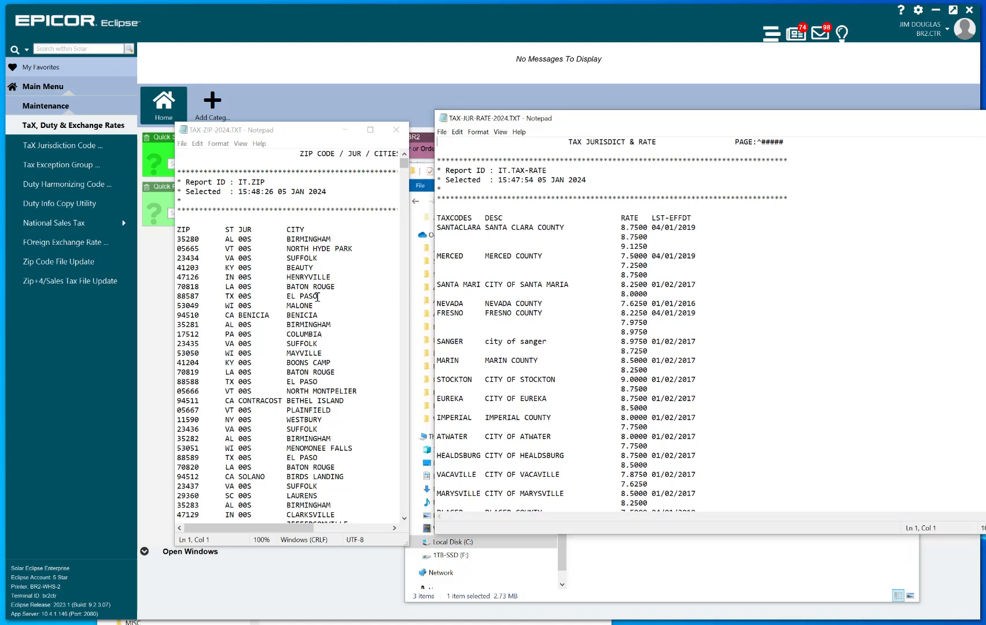
{"action": "scroll", "coordinate": [313, 353], "scroll_direction": "down", "scroll_amount": 20}
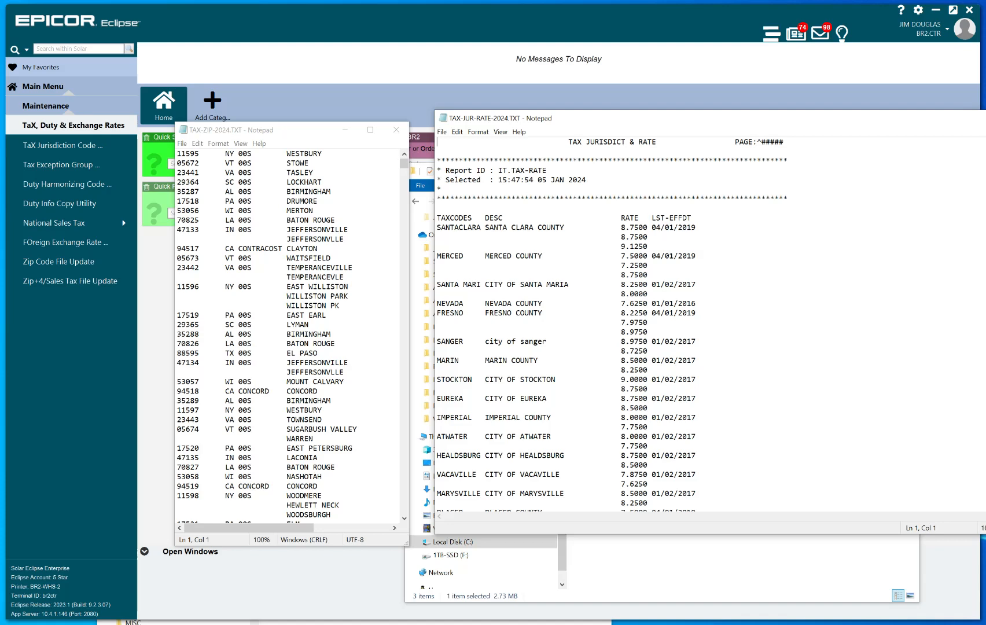
Step: Switch to the Excel workbook ZIP-JUR-RATE-MATCH-A5.xlsx and examine the zip codes and tax regions on the 2023-RATE-AVALARA sheet
{"action": "key", "text": "alt+Tab"}
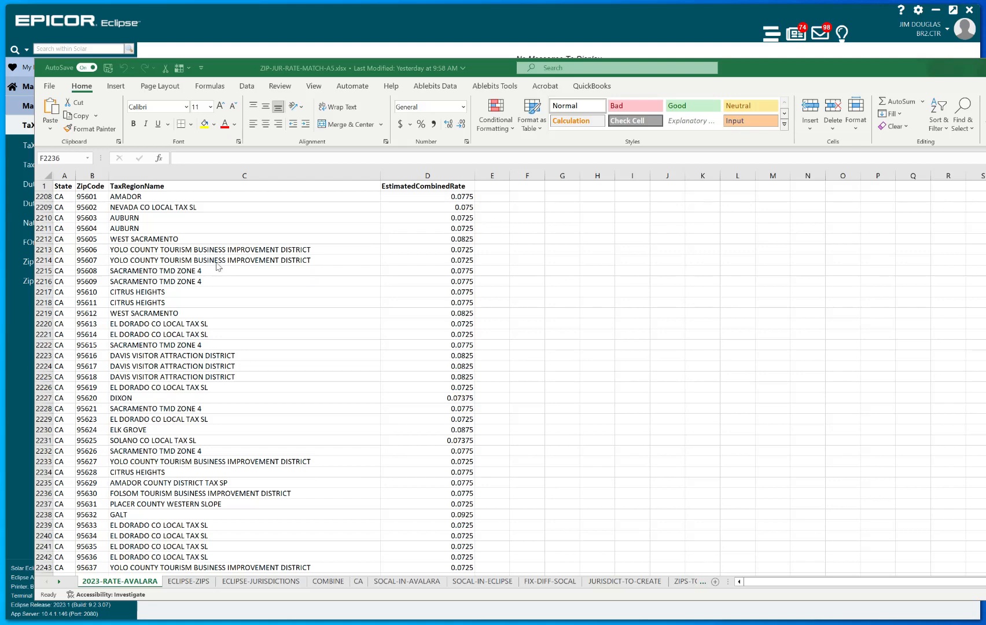
{"action": "scroll", "coordinate": [231, 275], "scroll_direction": "up", "scroll_amount": 20}
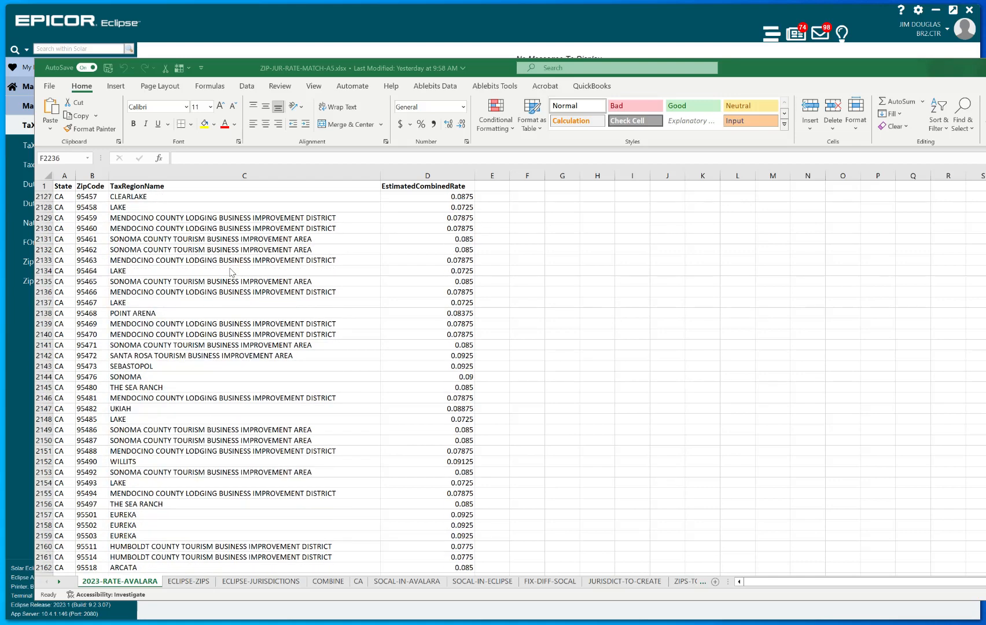
{"action": "scroll", "coordinate": [230, 272], "scroll_direction": "up", "scroll_amount": 6}
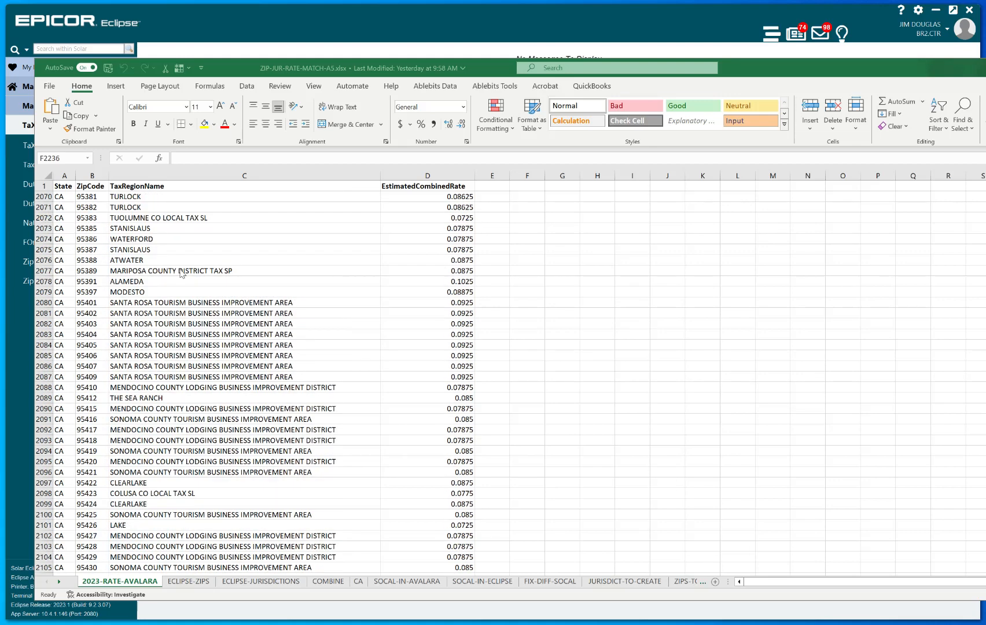
{"action": "left_click", "coordinate": [134, 207]}
{"action": "left_click", "coordinate": [94, 208]}
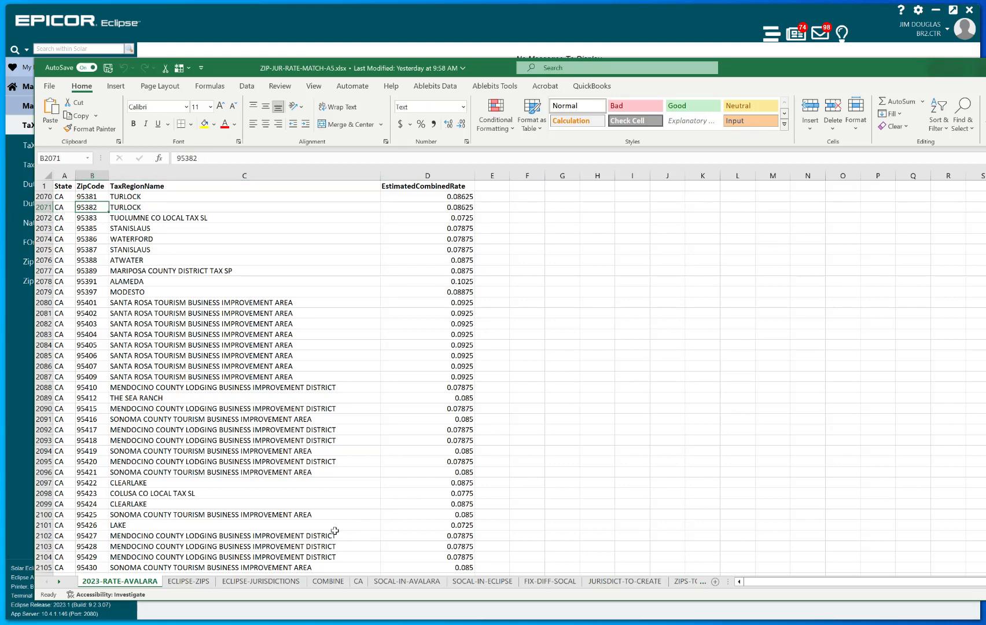
Step: Review the jurisdictions, descriptions, rates and update dates on the ECLIPSE-JURISDICTIONS sheet
{"action": "left_click", "coordinate": [247, 583]}
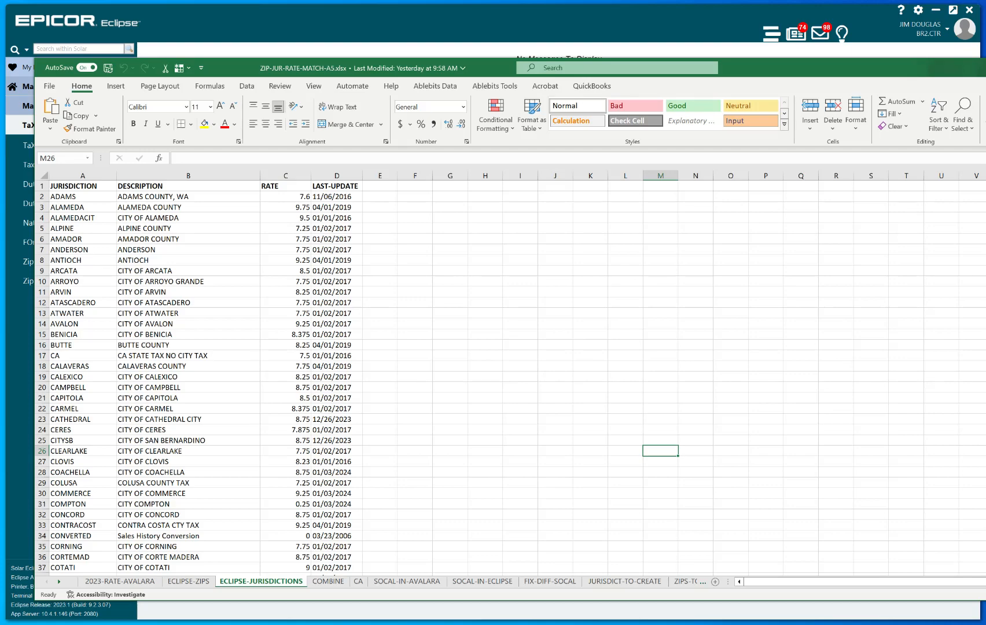
{"action": "scroll", "coordinate": [510, 382], "scroll_direction": "down", "scroll_amount": 20}
{"action": "scroll", "coordinate": [510, 382], "scroll_direction": "up", "scroll_amount": 1}
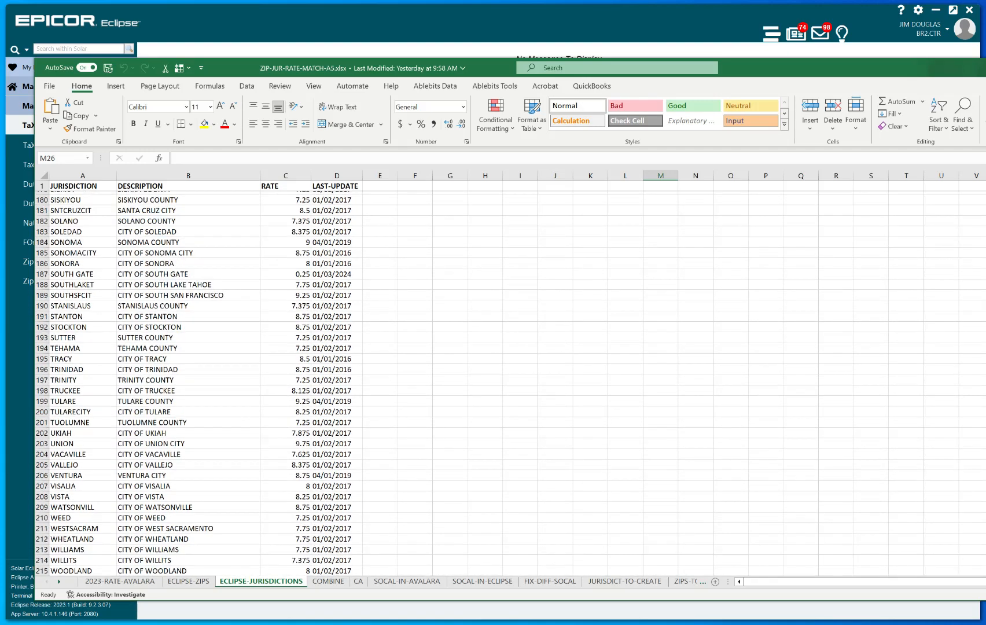
Step: Finish reviewing the ECLIPSE-JURISDICTIONS rates and examine the zip codes, jurisdictions and cities on the ECLIPSE-ZIPS sheet
{"action": "scroll", "coordinate": [509, 382], "scroll_direction": "up", "scroll_amount": 2}
{"action": "scroll", "coordinate": [510, 382], "scroll_direction": "down", "scroll_amount": 2}
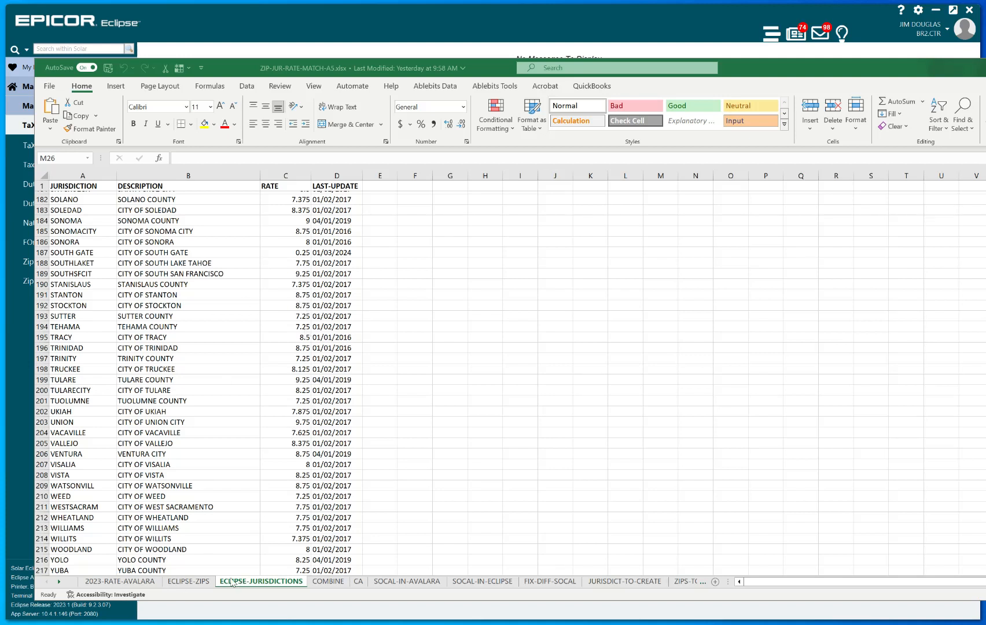
{"action": "left_click", "coordinate": [198, 583]}
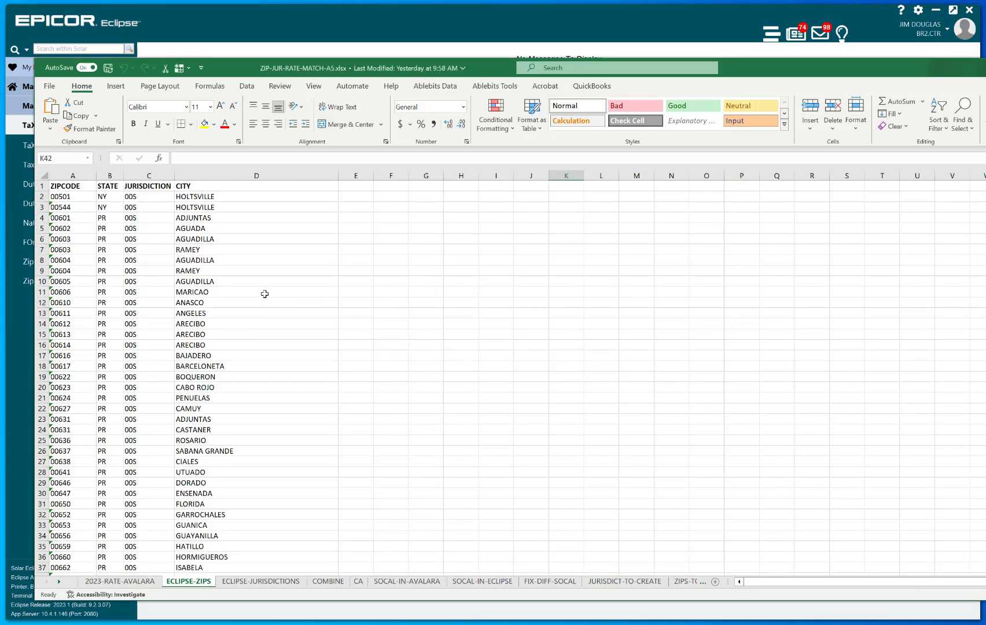
{"action": "scroll", "coordinate": [265, 294], "scroll_direction": "down", "scroll_amount": 4}
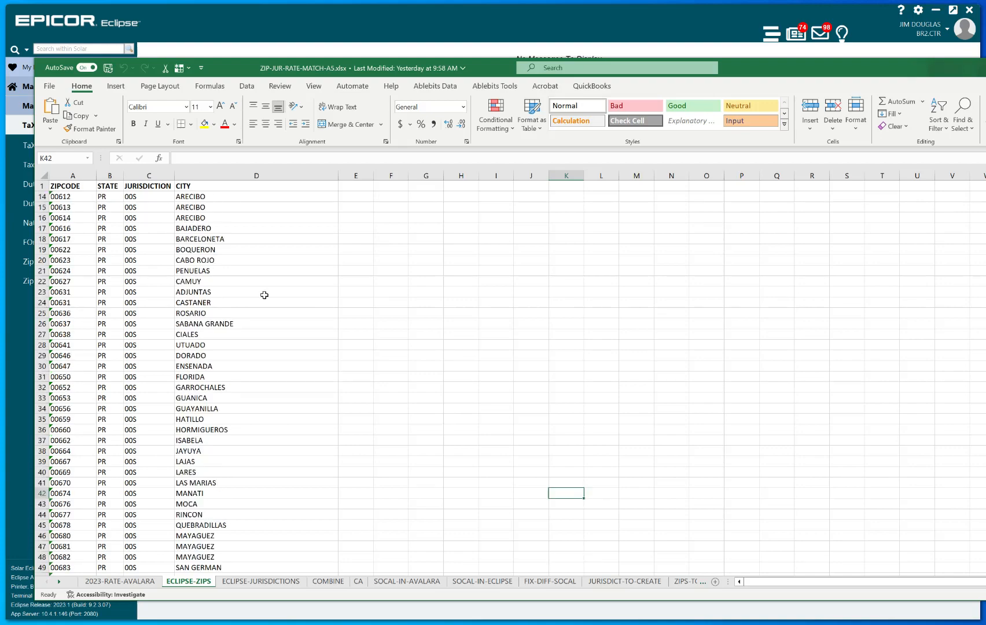
{"action": "scroll", "coordinate": [266, 294], "scroll_direction": "up", "scroll_amount": 4}
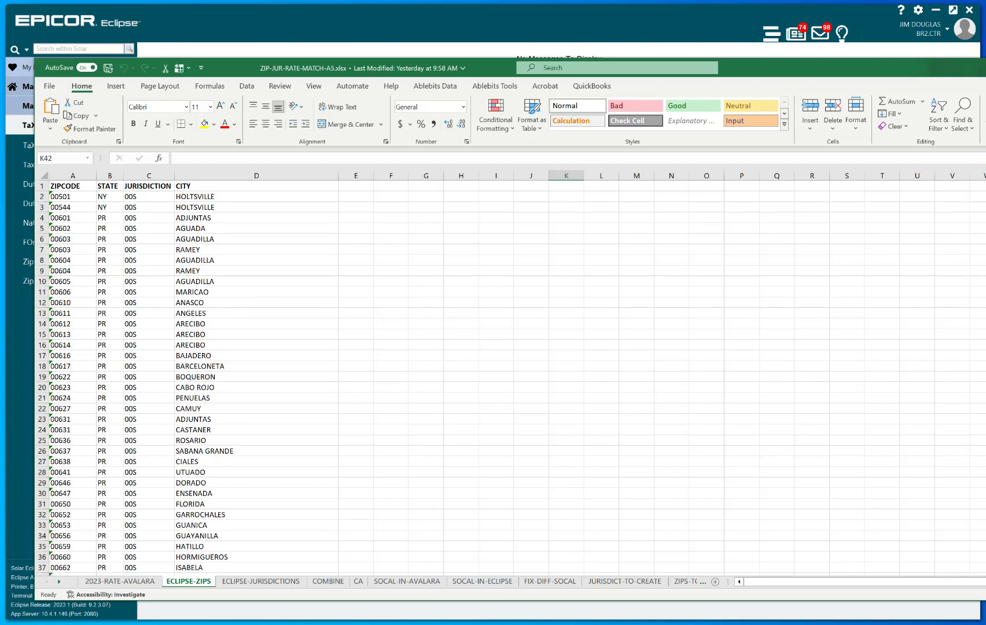
{"action": "mouse_move", "coordinate": [985, 194]}
{"action": "left_mouse_down"}
{"action": "mouse_move", "coordinate": [985, 566]}
{"action": "mouse_move", "coordinate": [985, 194]}
{"action": "left_mouse_up"}
Step: Revisit the 2023-RATE-AVALARA, ECLIPSE-ZIPS and ECLIPSE-JURISDICTIONS source sheets, and view the merged zip and rate data on the COMBINE sheet
{"action": "left_click", "coordinate": [139, 582]}
{"action": "left_click", "coordinate": [203, 582]}
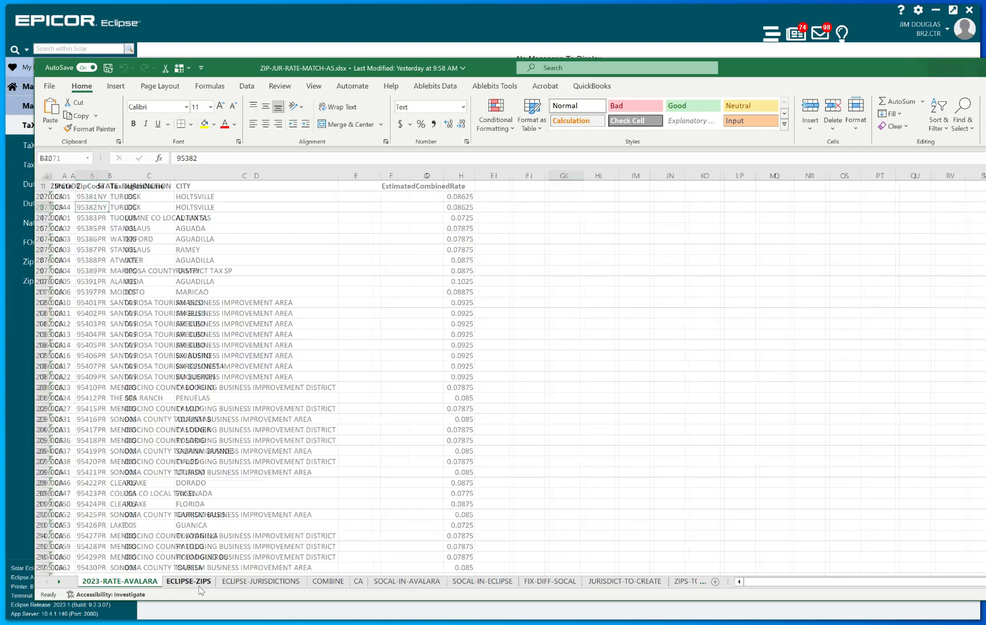
{"action": "left_click", "coordinate": [248, 582]}
{"action": "left_click", "coordinate": [327, 582]}
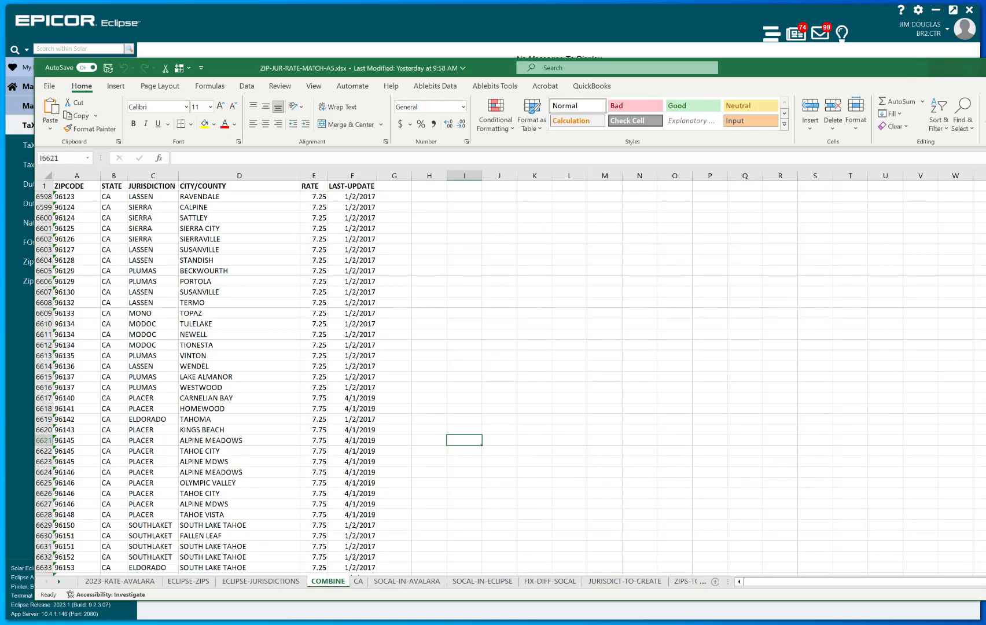
Step: On the CA sheet, examine the Sonoma rows' zip codes, jurisdictions, tax codes, Eclipse rates, update dates, Avalara regions and MOD% values
{"action": "key", "text": "ctrl+Page_Down"}
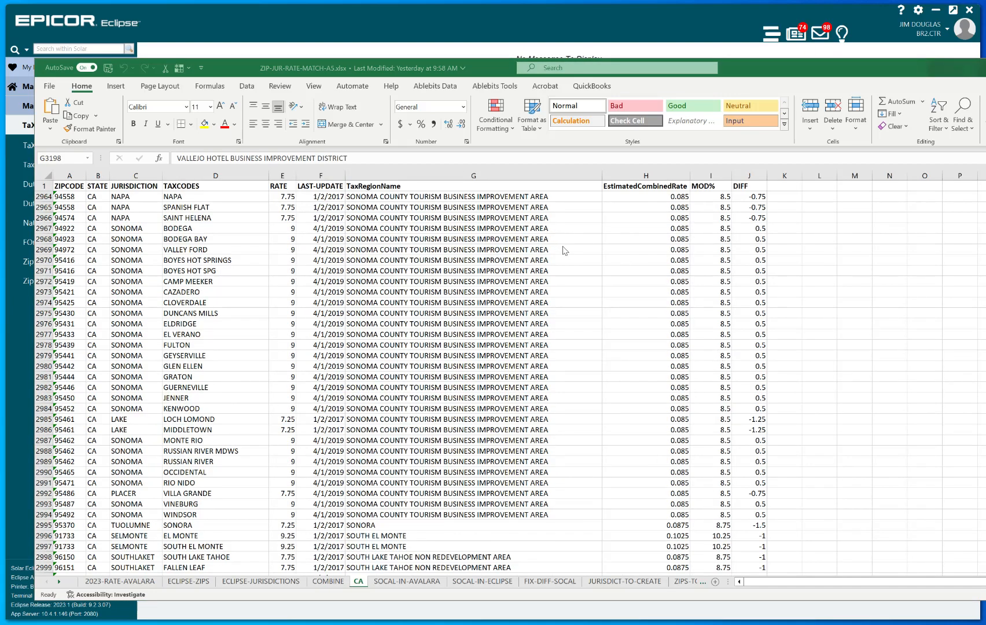
{"action": "scroll", "coordinate": [564, 250], "scroll_direction": "up", "scroll_amount": 11}
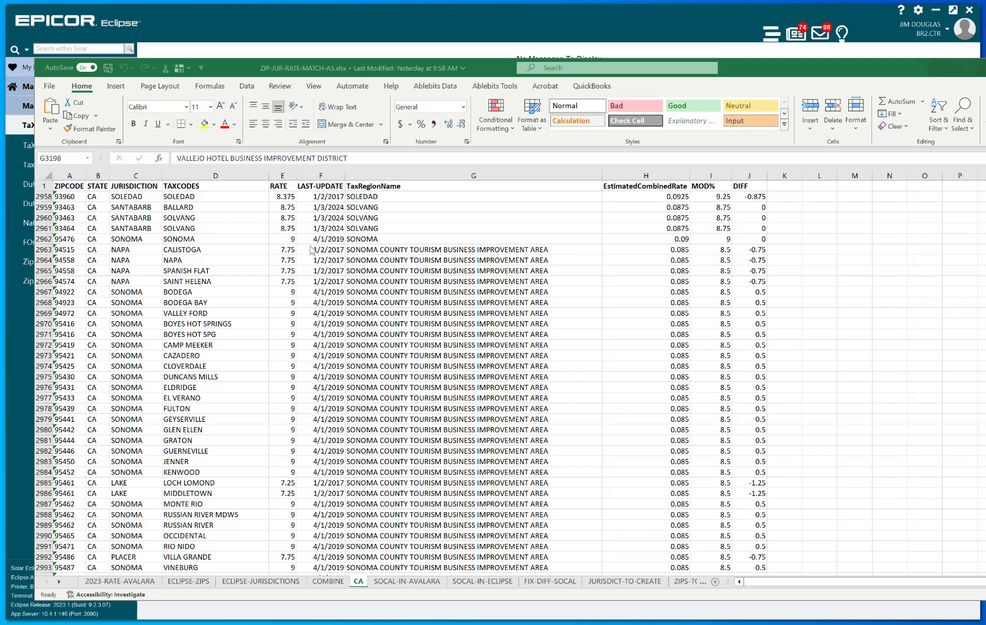
{"action": "scroll", "coordinate": [306, 248], "scroll_direction": "down", "scroll_amount": 11}
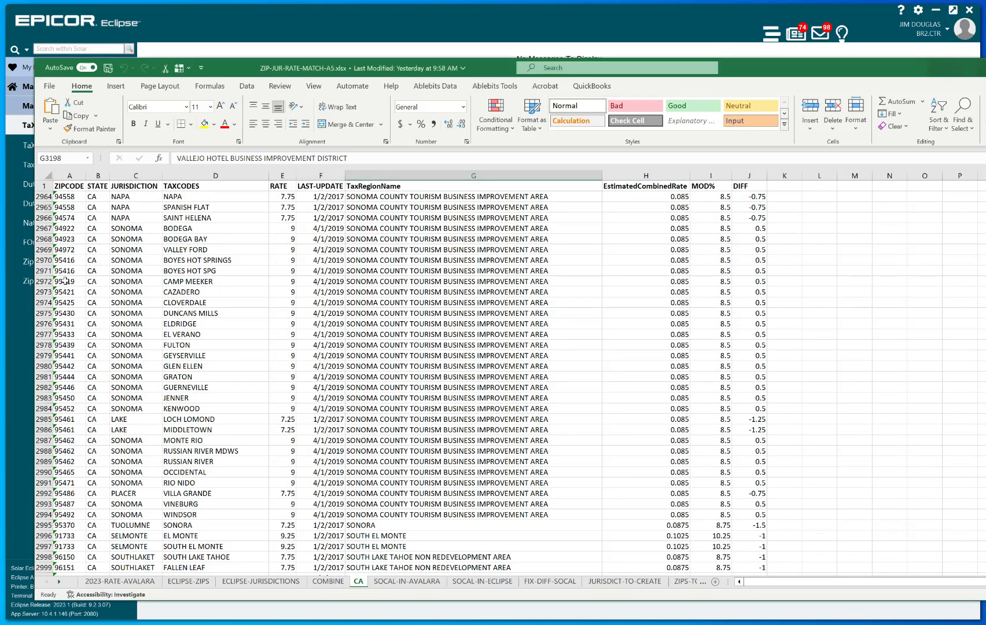
{"action": "left_click", "coordinate": [65, 282]}
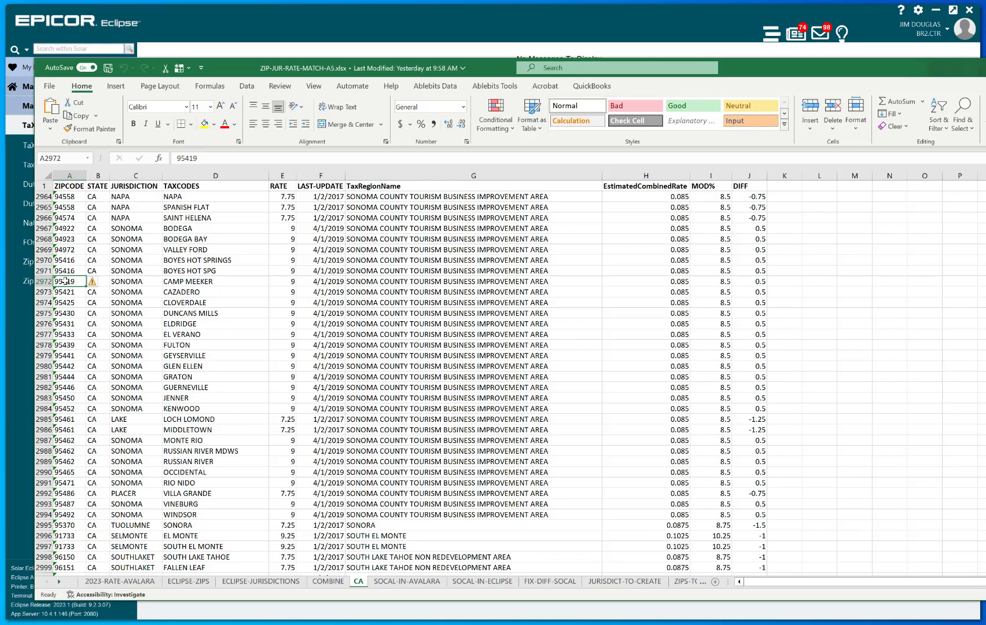
{"action": "left_click", "coordinate": [132, 283]}
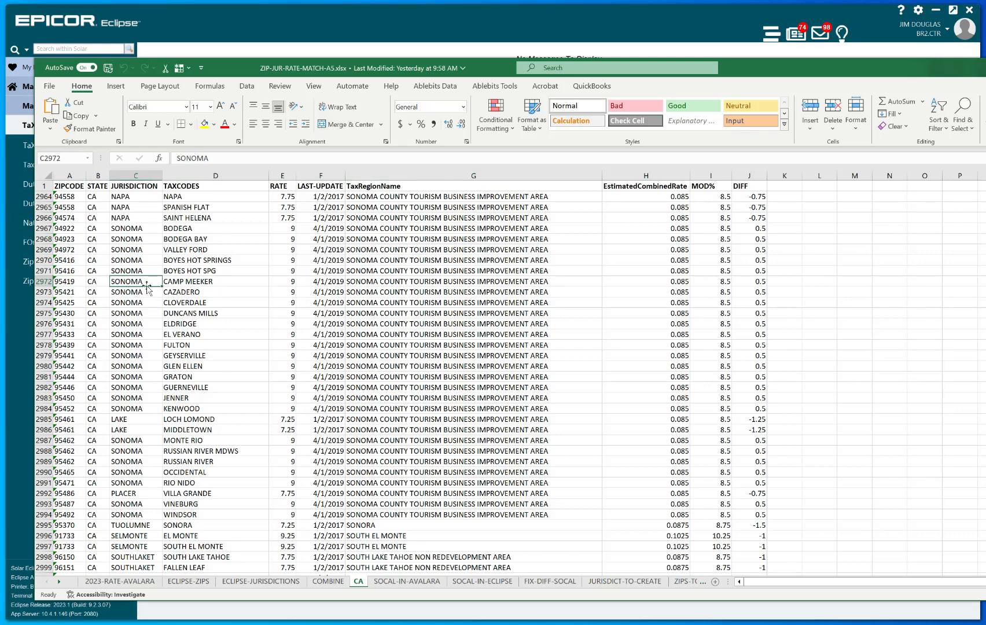
{"action": "left_click", "coordinate": [185, 282]}
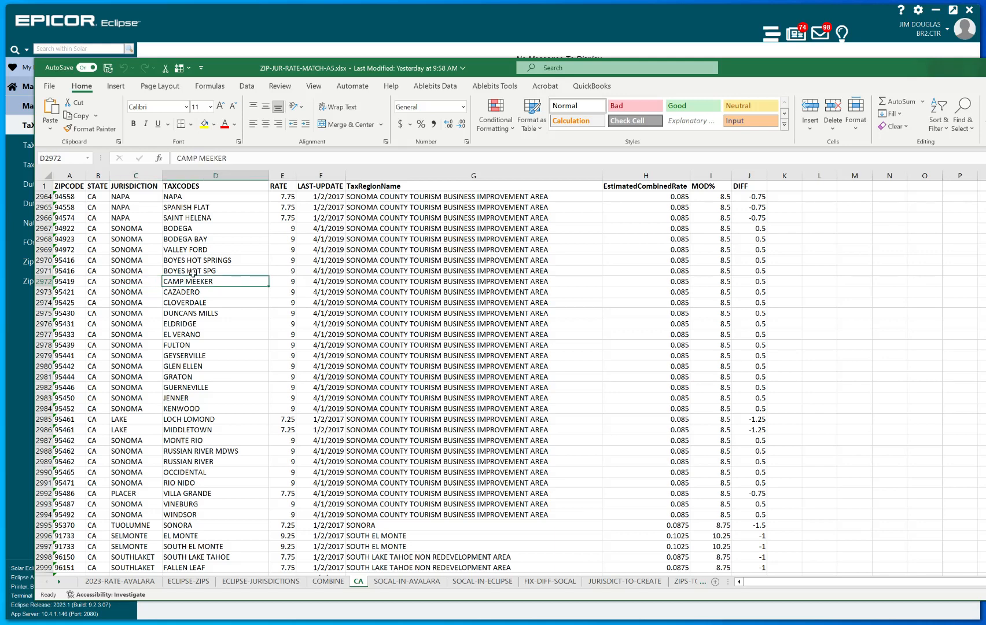
{"action": "left_click", "coordinate": [279, 285]}
{"action": "left_click", "coordinate": [327, 218]}
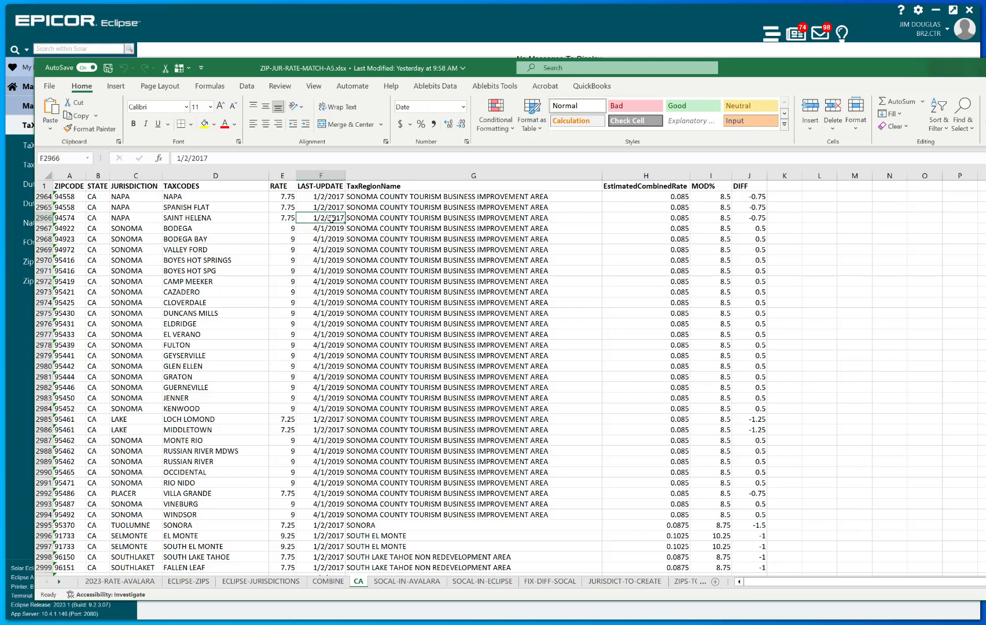
{"action": "scroll", "coordinate": [335, 235], "scroll_direction": "up", "scroll_amount": 3}
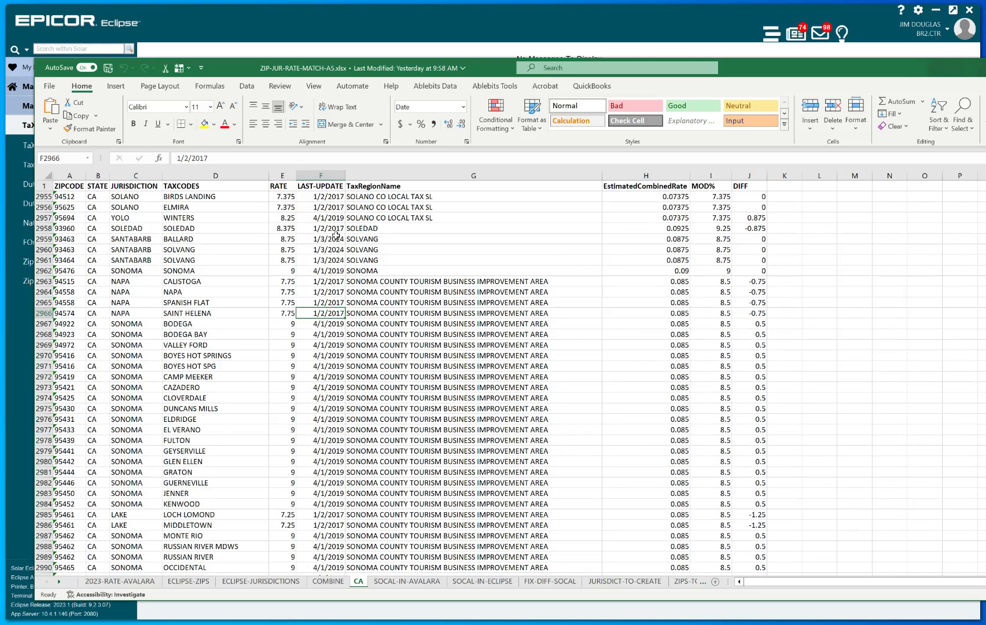
{"action": "left_click", "coordinate": [396, 324]}
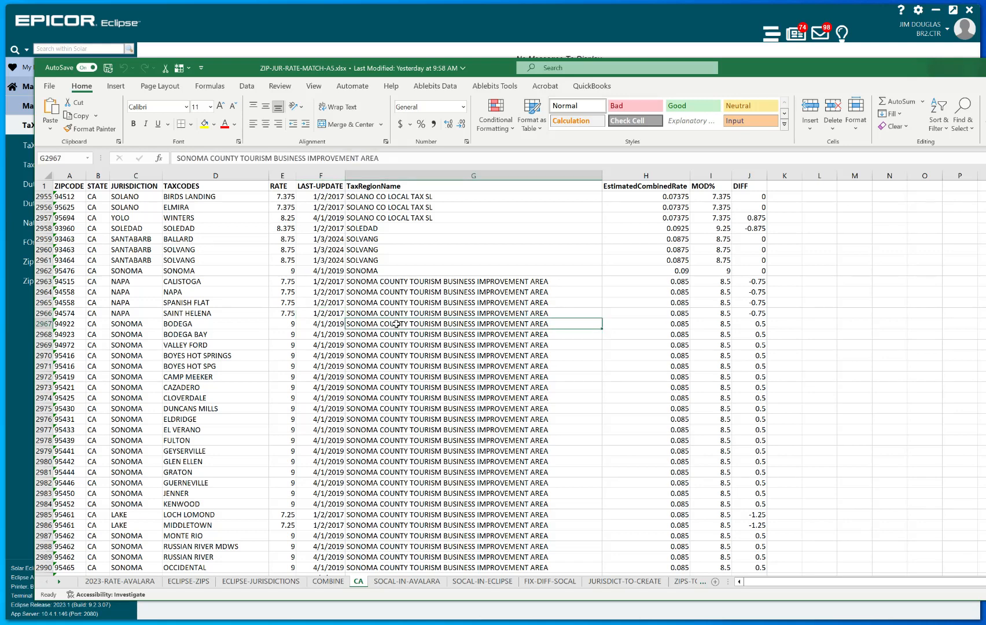
{"action": "left_click", "coordinate": [725, 324]}
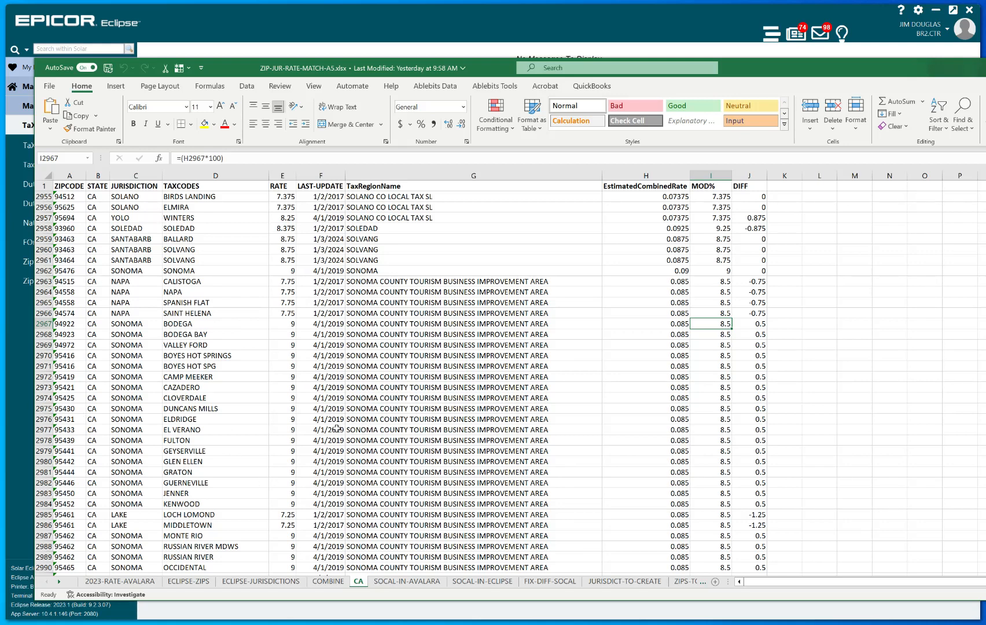
Step: Compare Eclipse jurisdictions and rate differences against the Avalara tax regions in the CA sheet's South El Monte and Stockton rows
{"action": "scroll", "coordinate": [341, 421], "scroll_direction": "down", "scroll_amount": 1}
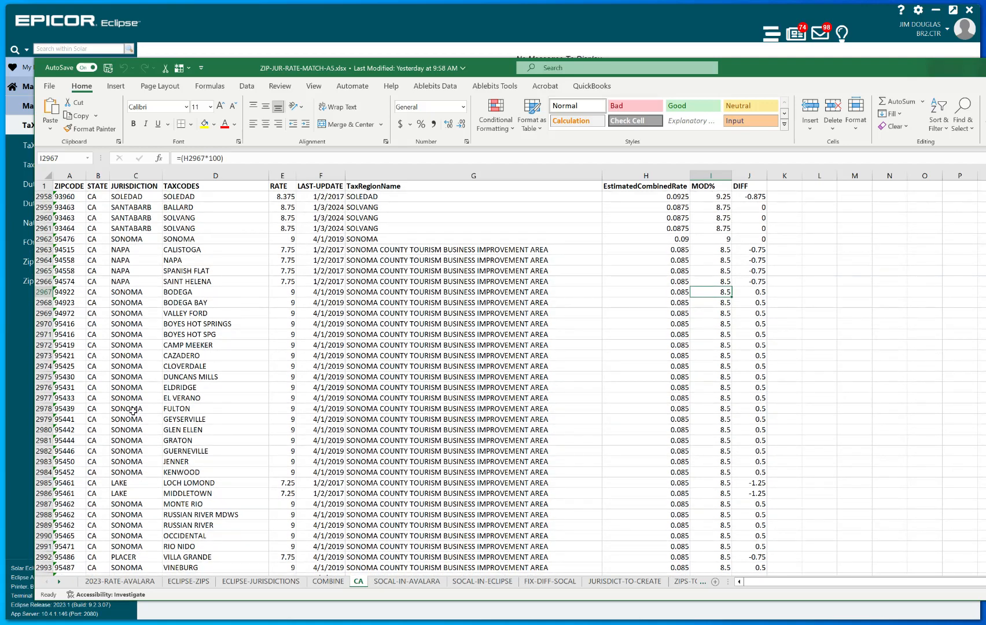
{"action": "scroll", "coordinate": [131, 405], "scroll_direction": "down", "scroll_amount": 6}
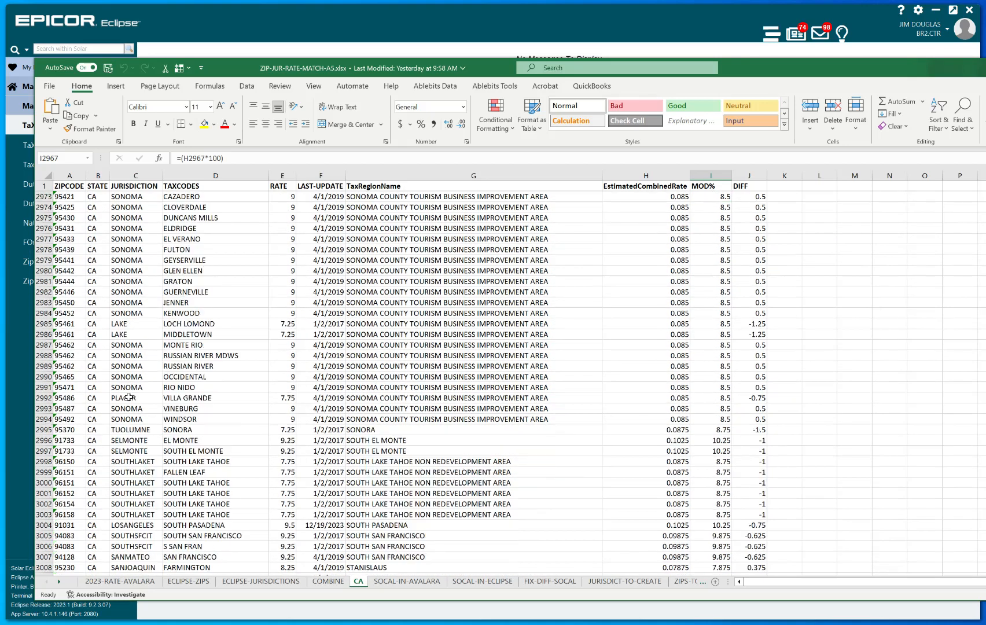
{"action": "scroll", "coordinate": [128, 397], "scroll_direction": "down", "scroll_amount": 1}
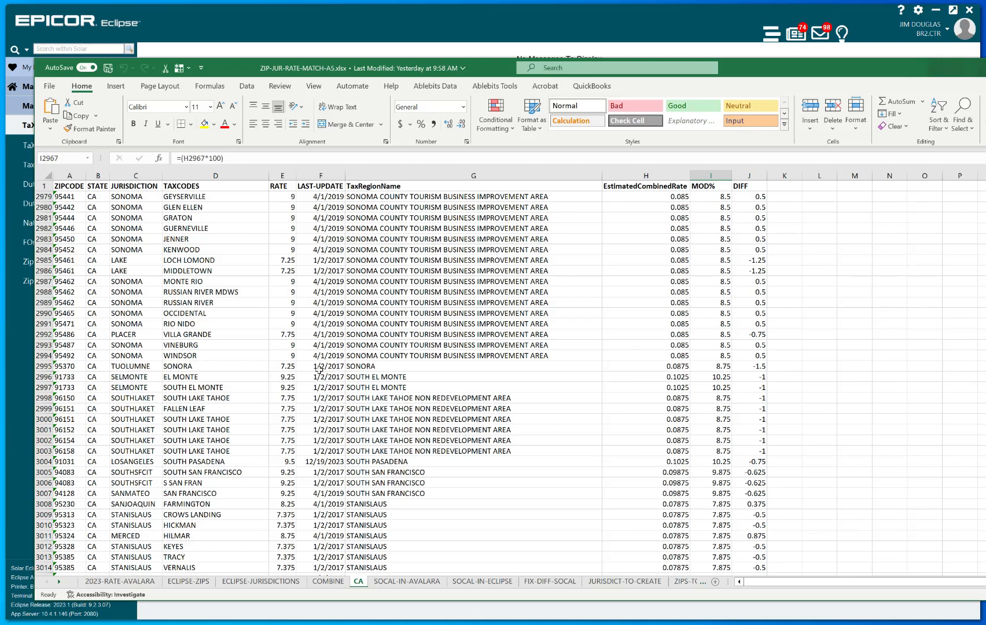
{"action": "scroll", "coordinate": [306, 376], "scroll_direction": "down", "scroll_amount": 2}
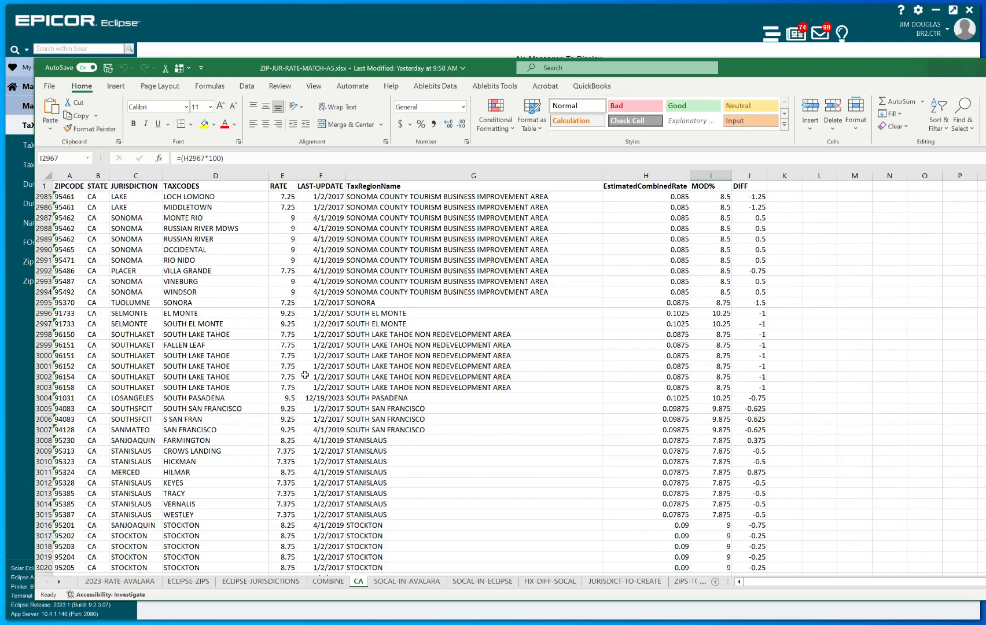
{"action": "left_click", "coordinate": [194, 314]}
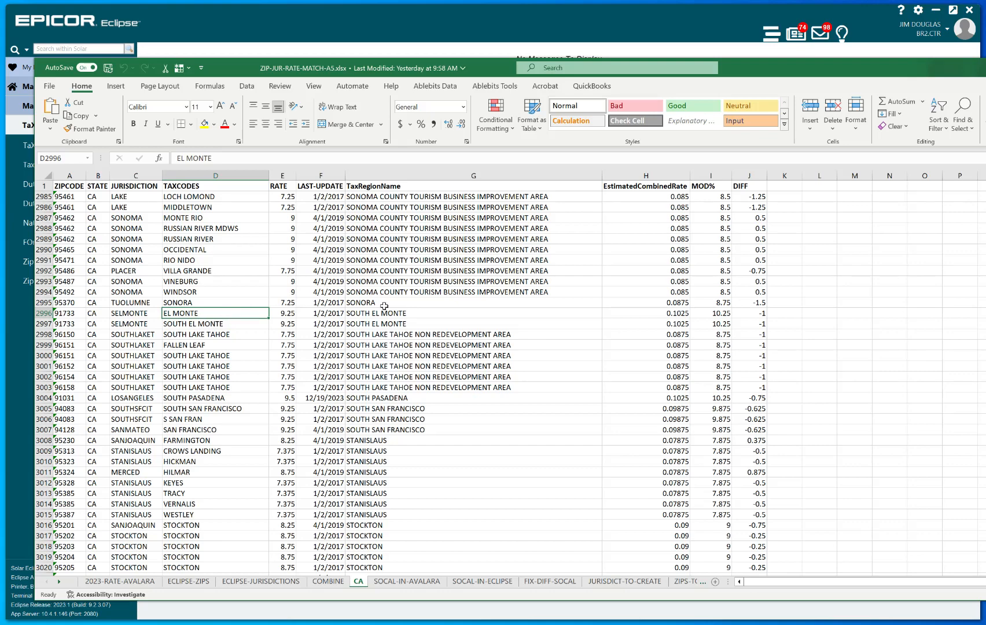
{"action": "scroll", "coordinate": [408, 338], "scroll_direction": "down", "scroll_amount": 5}
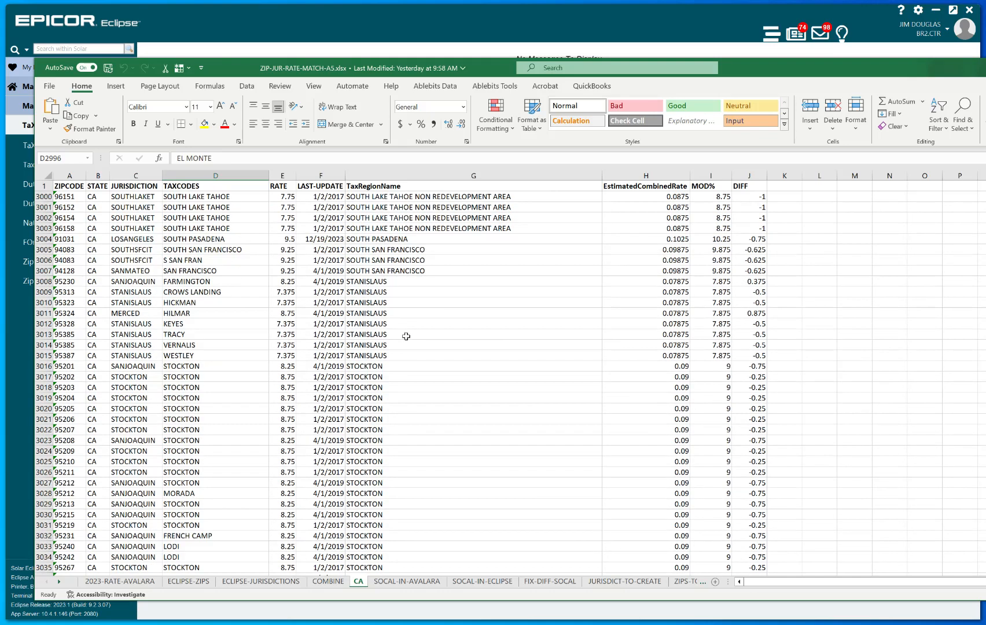
{"action": "scroll", "coordinate": [406, 337], "scroll_direction": "down", "scroll_amount": 2}
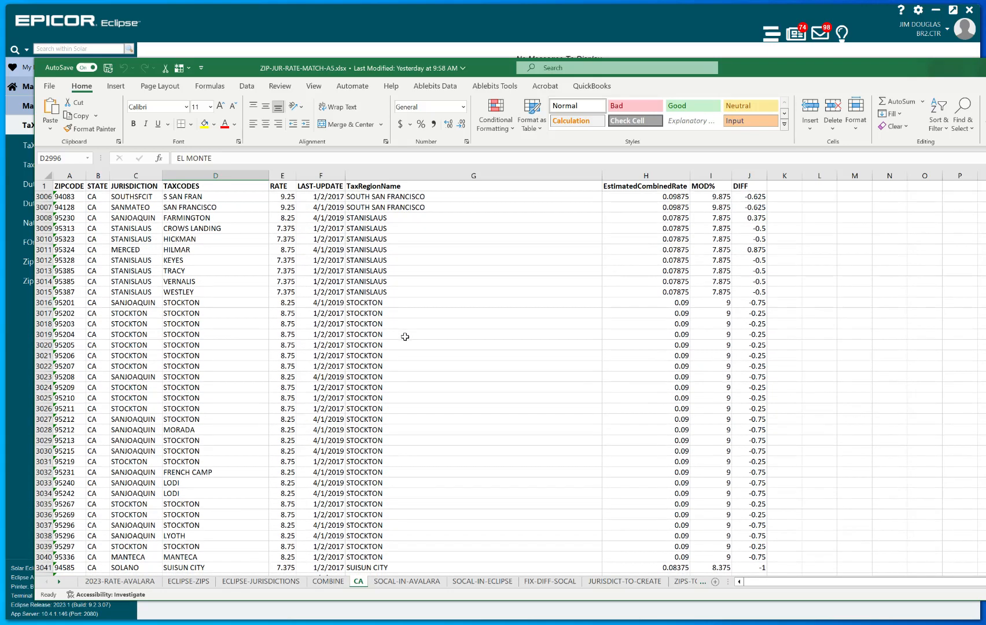
{"action": "left_click", "coordinate": [216, 430]}
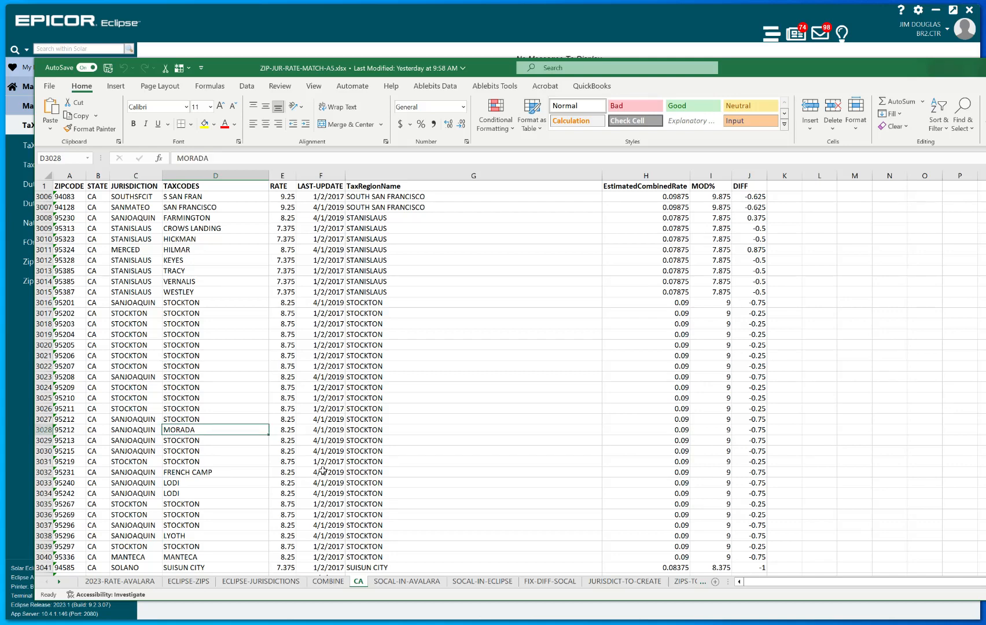
{"action": "left_click", "coordinate": [132, 438]}
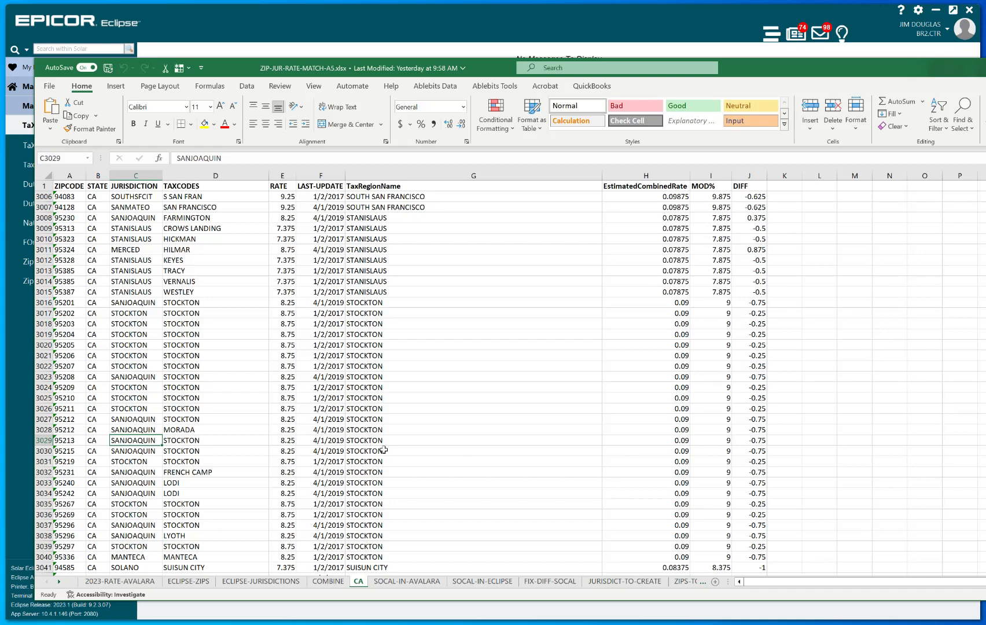
Step: On the SOCAL-IN-AVALARA sheet, compare the Arroyo Grande and Avalon tax regions with their matching ECLIPSE jurisdictions
{"action": "key", "text": "ctrl+Page_Down"}
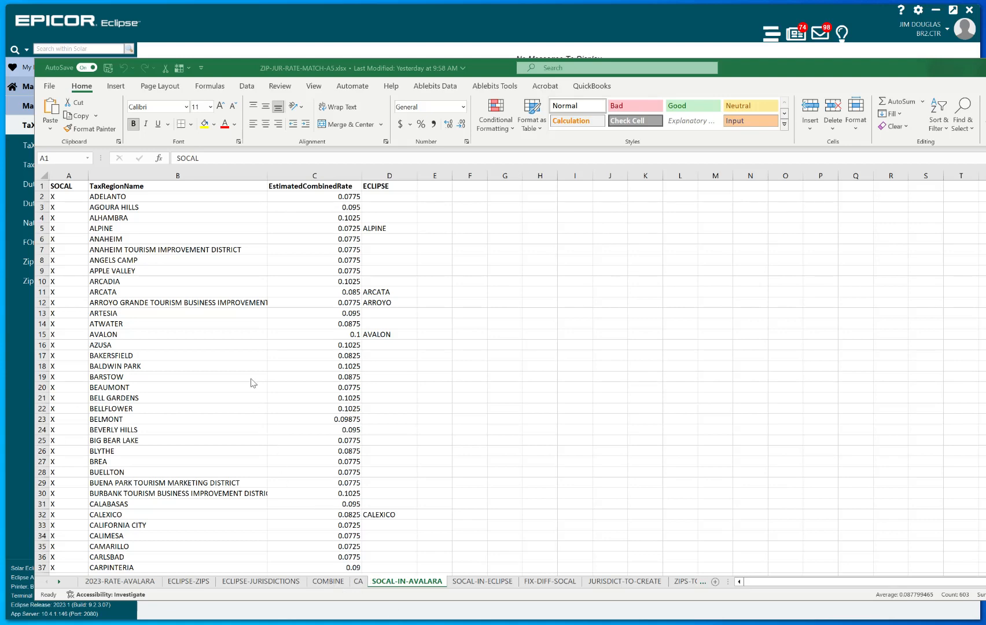
{"action": "left_click", "coordinate": [386, 307]}
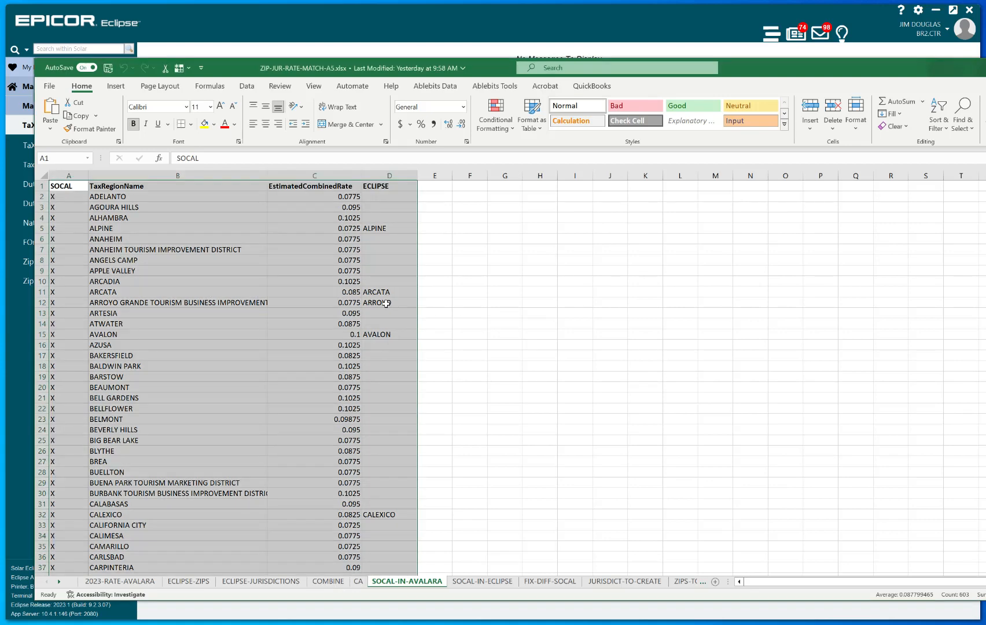
{"action": "left_click", "coordinate": [387, 307]}
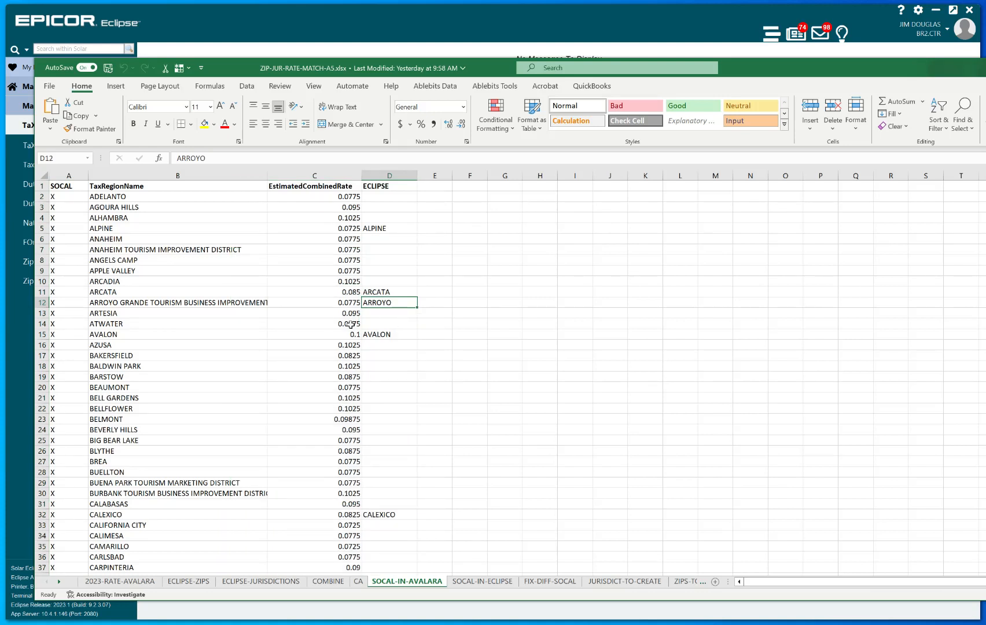
{"action": "left_click", "coordinate": [204, 303]}
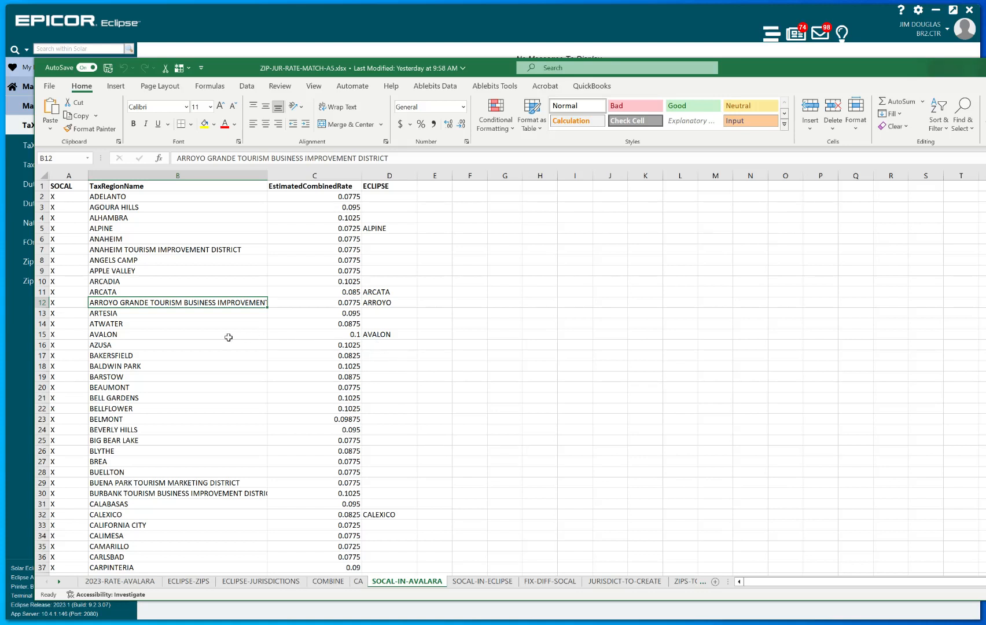
{"action": "left_click", "coordinate": [228, 337]}
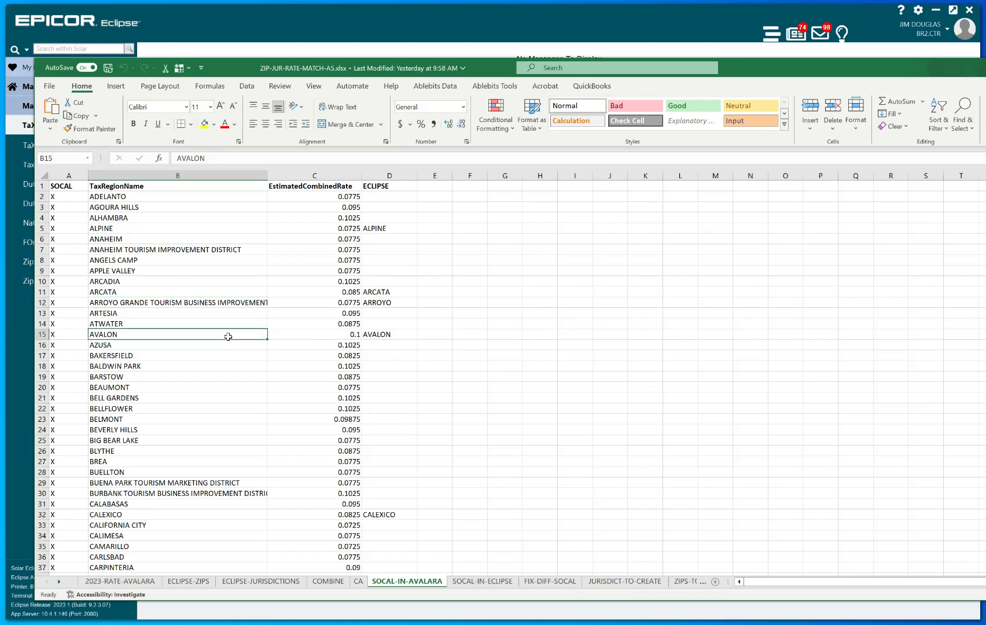
{"action": "left_click", "coordinate": [373, 336]}
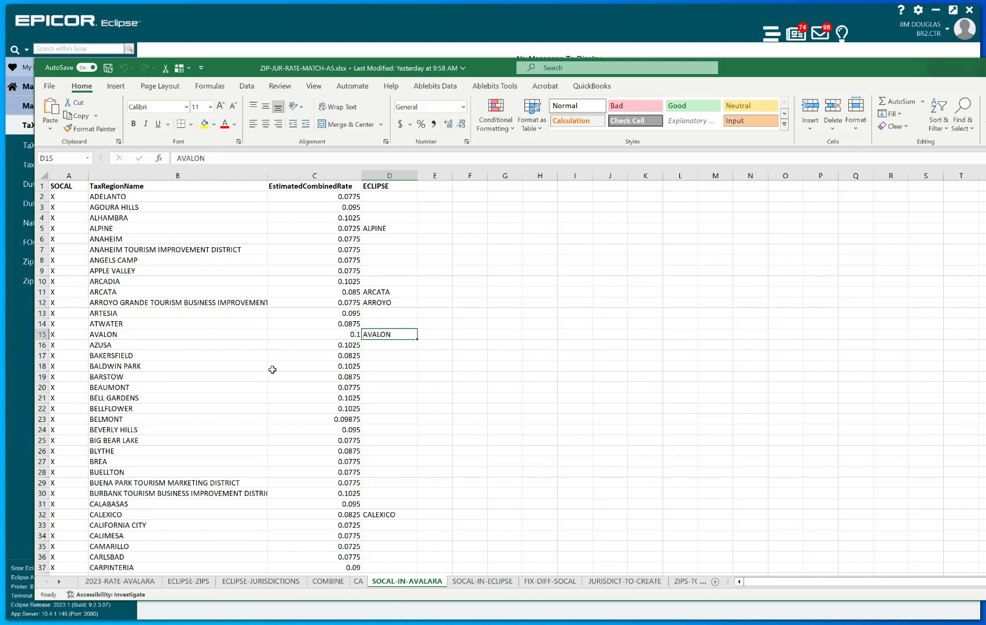
Step: Check ADELANTO's ECLIPSE match, copy the region name, and go to the CA sheet to look up its zip code row
{"action": "left_click", "coordinate": [122, 198]}
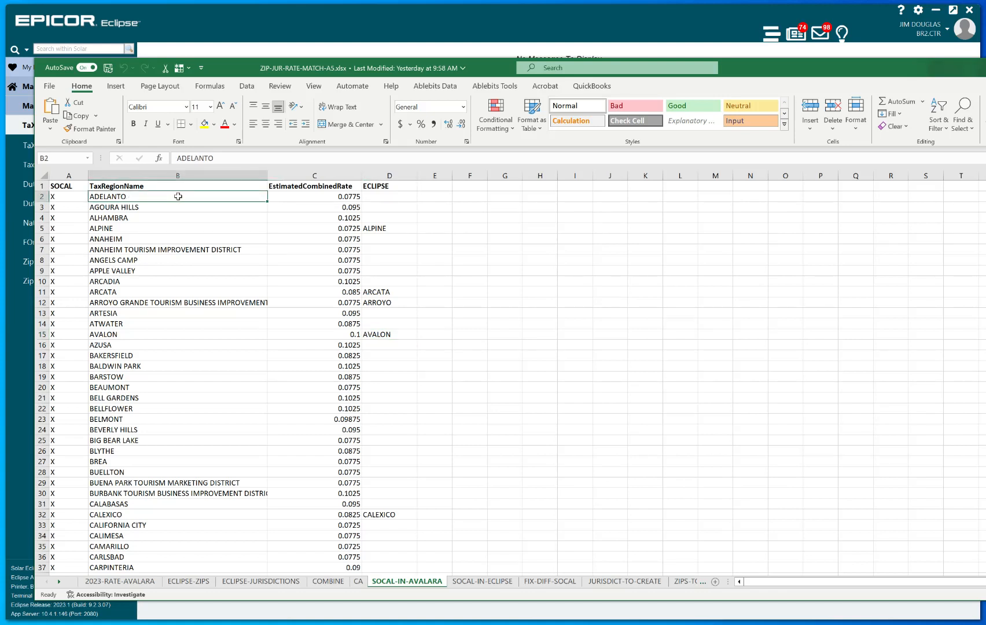
{"action": "left_click", "coordinate": [408, 196]}
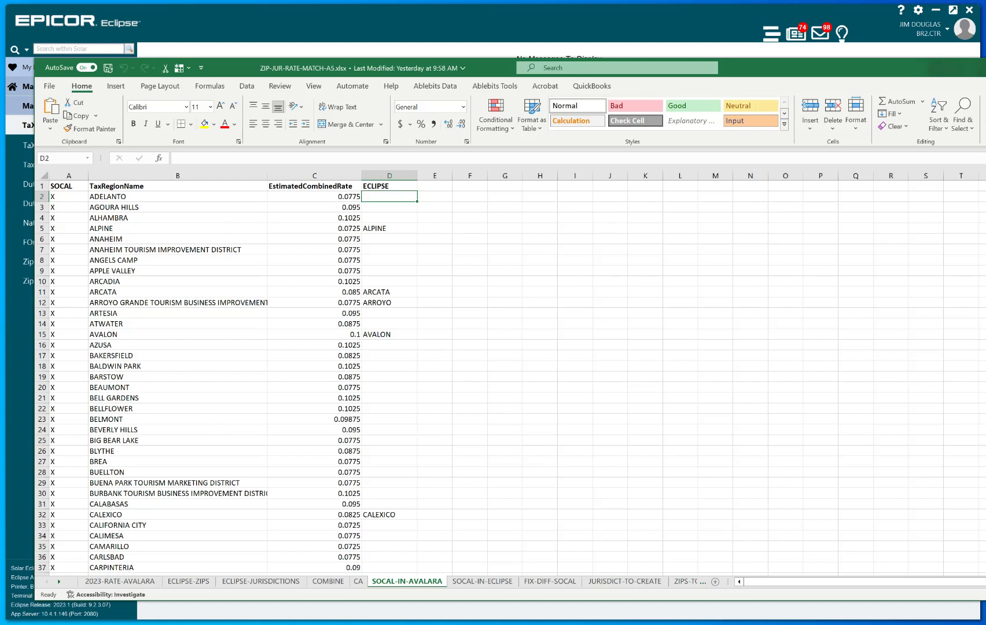
{"action": "key", "text": "Left"}
{"action": "key", "text": "Left"}
{"action": "key", "text": "ctrl+c"}
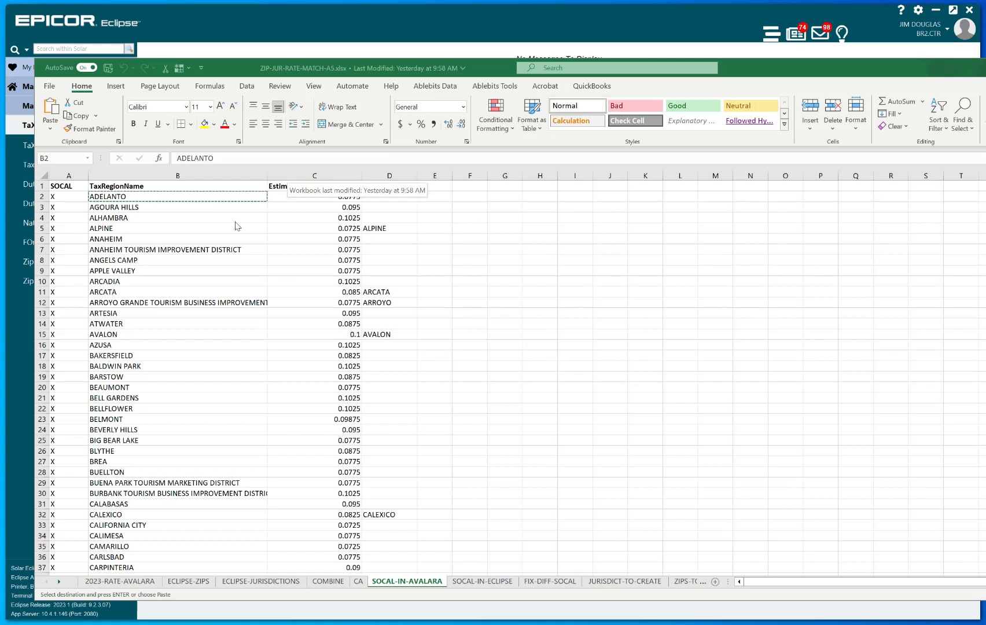
{"action": "left_click", "coordinate": [359, 583]}
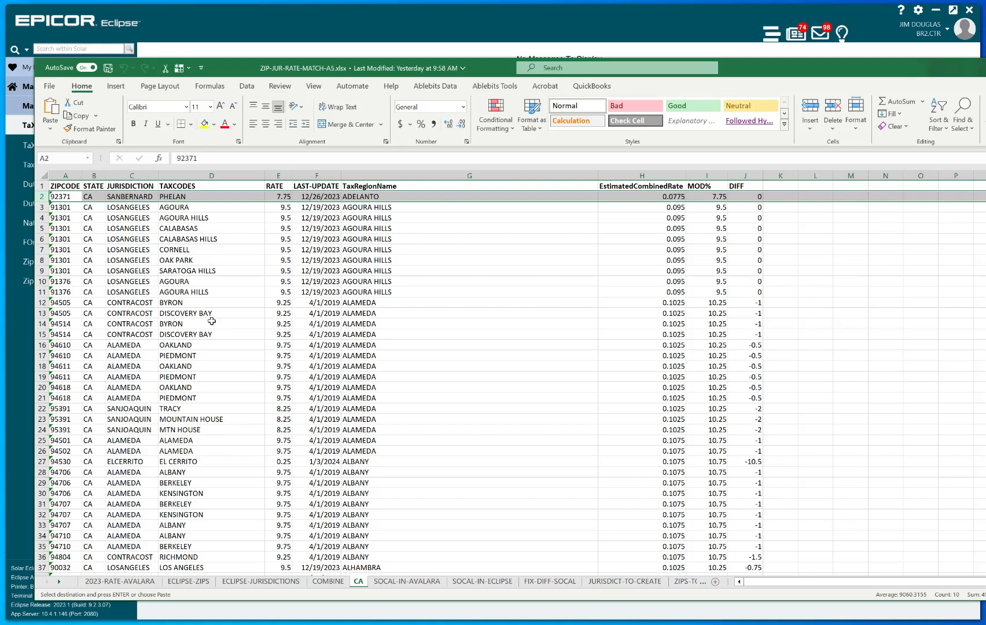
Step: On the CA sheet, compare ADELANTO's zip code, Eclipse jurisdiction and tax code with its Avalara tax region
{"action": "left_click", "coordinate": [65, 197]}
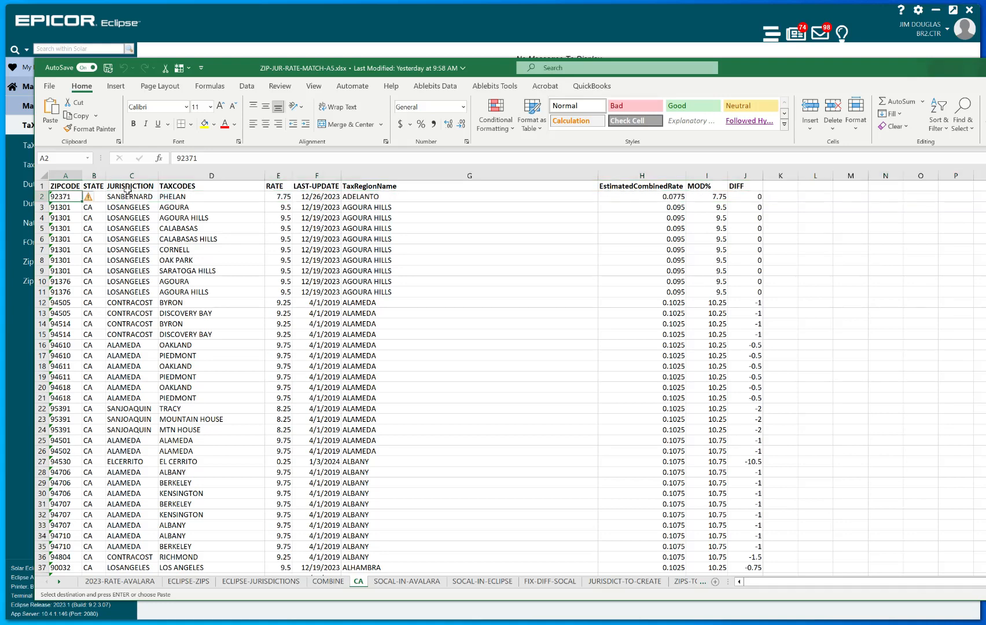
{"action": "left_click", "coordinate": [377, 196]}
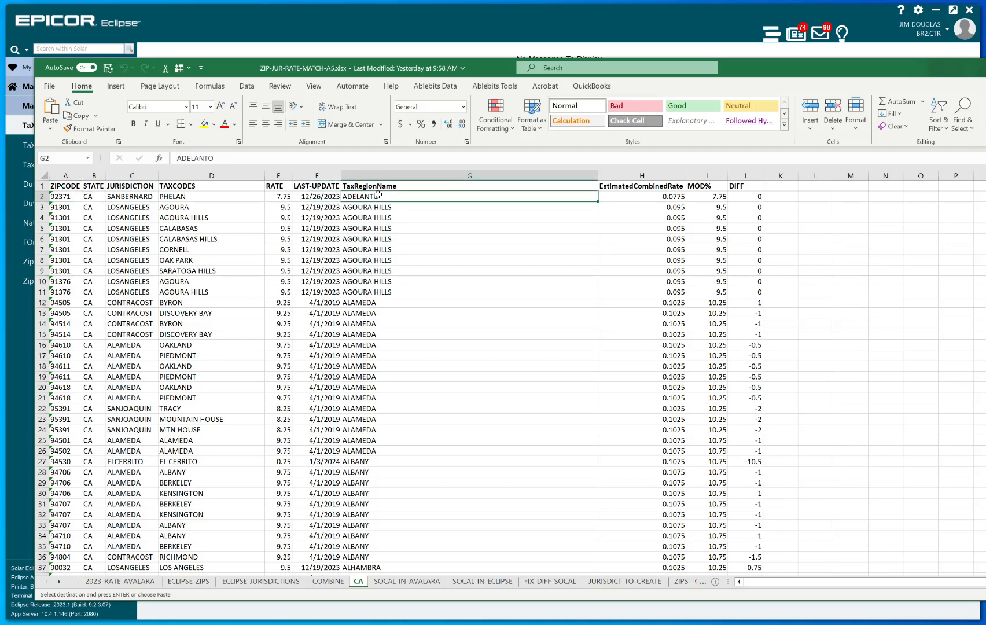
{"action": "left_click", "coordinate": [60, 196]}
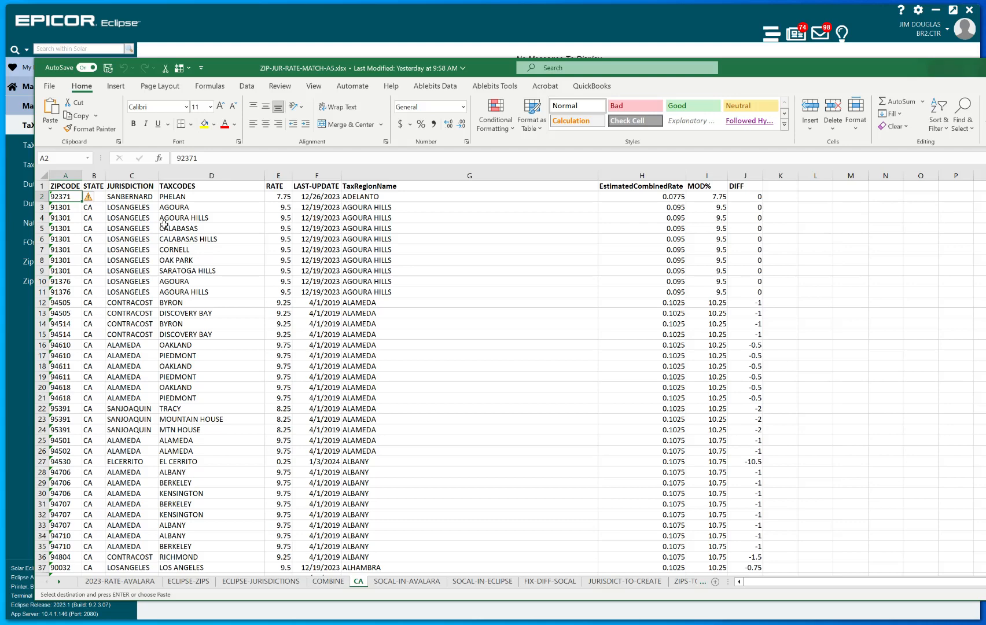
{"action": "left_click", "coordinate": [124, 197]}
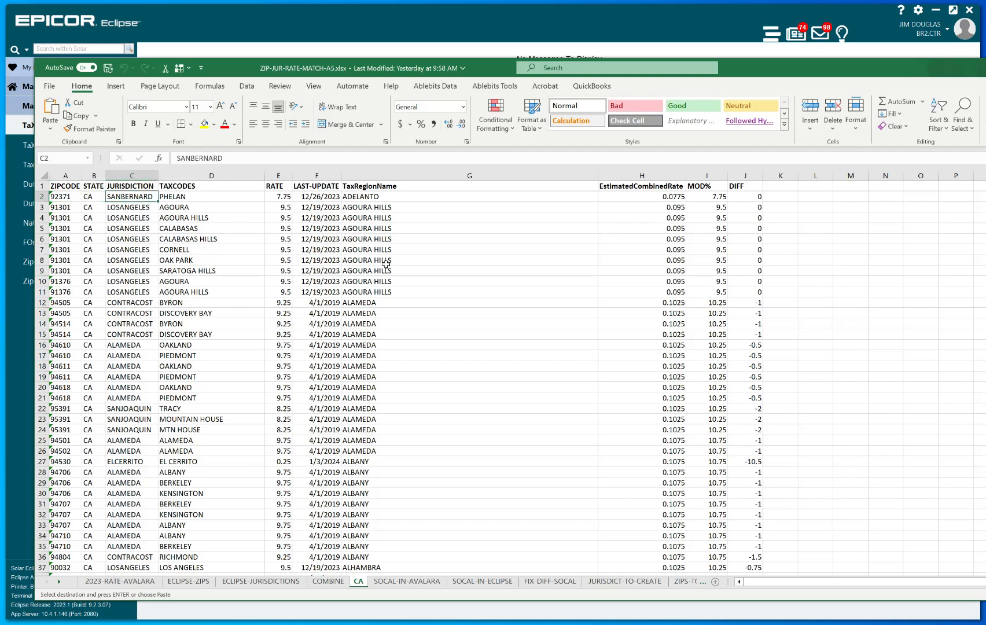
{"action": "left_click", "coordinate": [184, 197]}
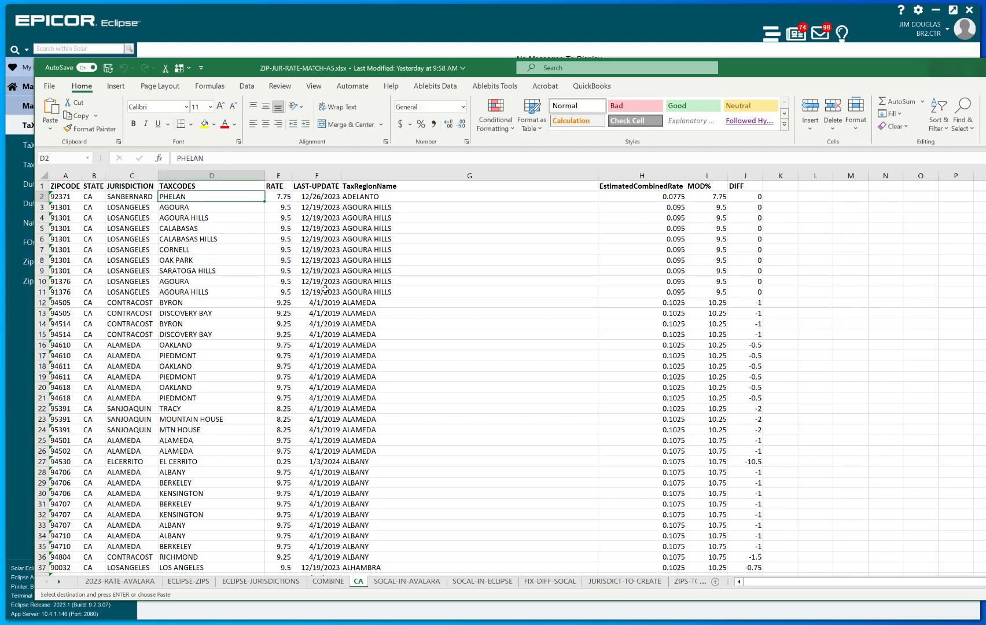
{"action": "left_click", "coordinate": [393, 196]}
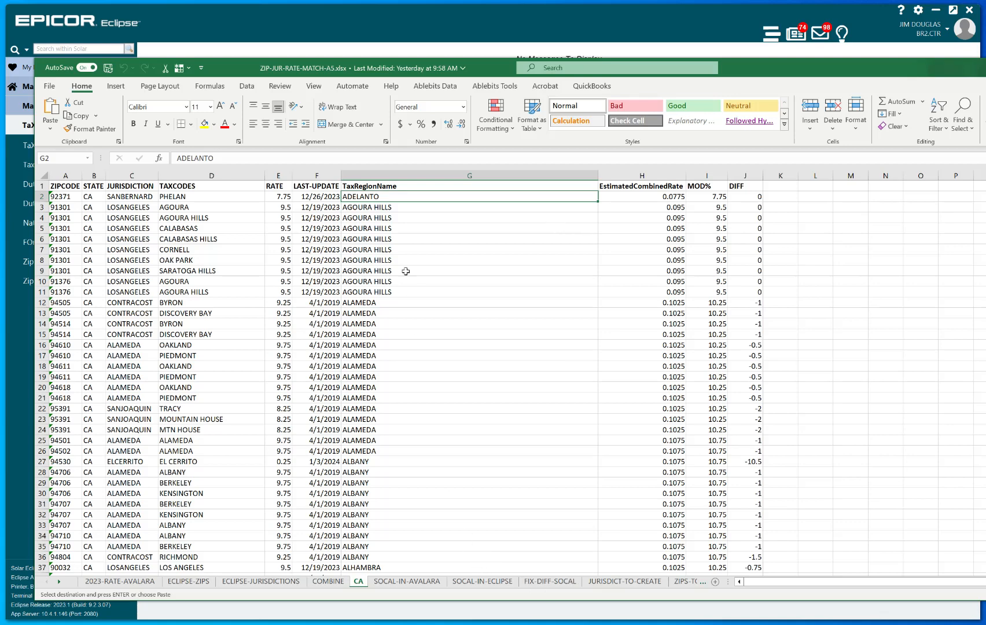
Step: Cross-check ADELANTO on the SOCAL-IN-AVALARA sheet, and examine its Eclipse rate and jurisdiction on the CA sheet
{"action": "left_click", "coordinate": [407, 581]}
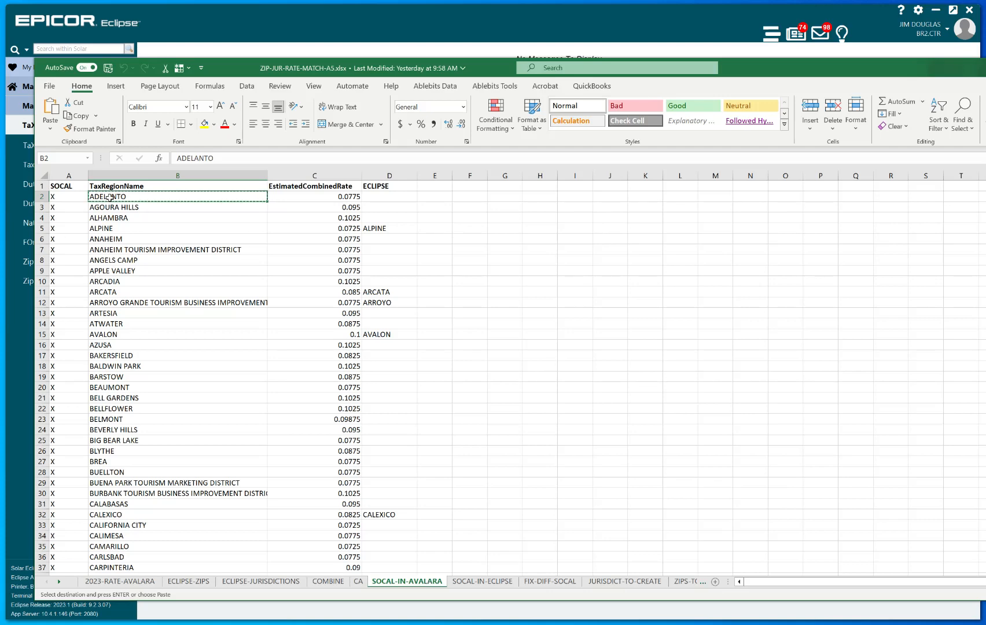
{"action": "left_click", "coordinate": [359, 581]}
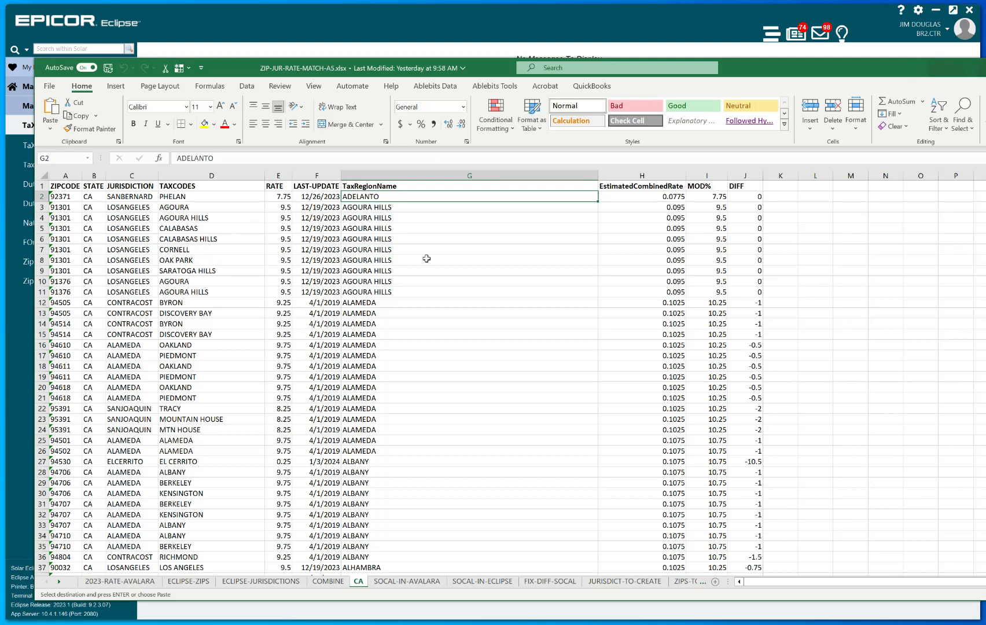
{"action": "left_click", "coordinate": [286, 194]}
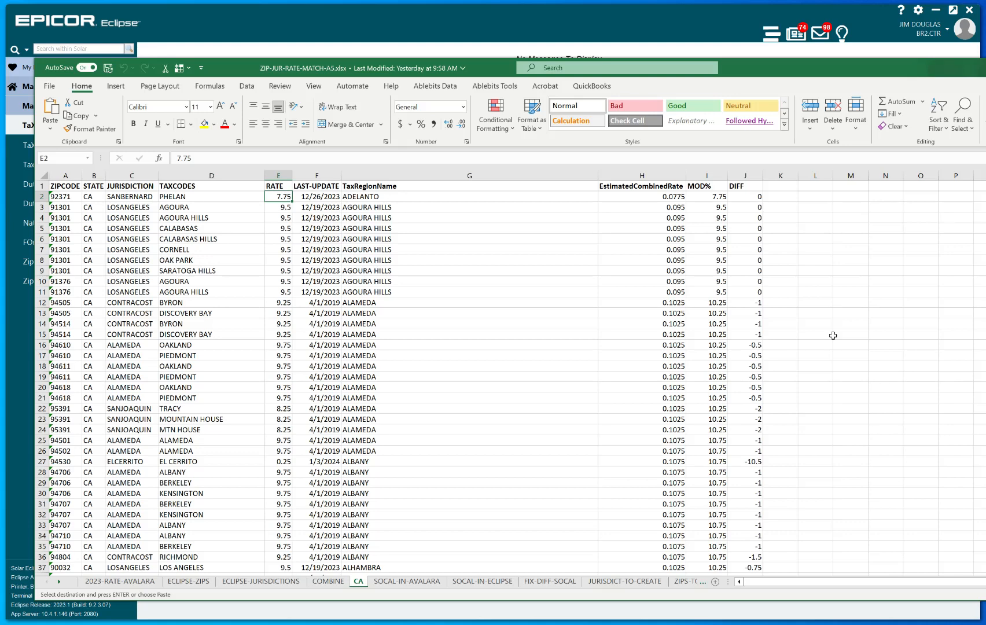
{"action": "left_click", "coordinate": [139, 198]}
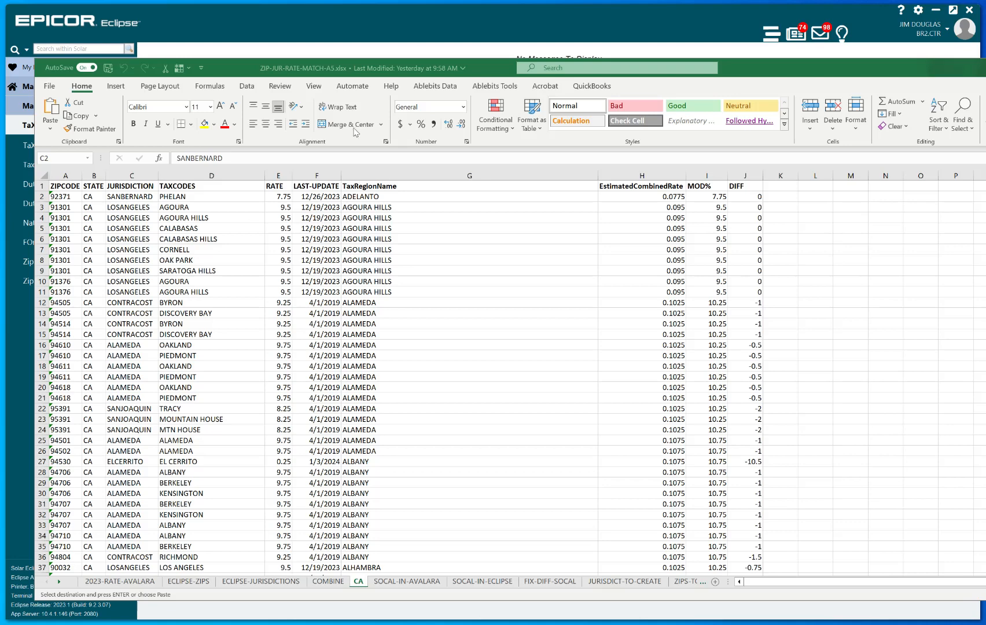
Step: Switch to Eclipse, open Tax Jurisdiction Code Maintenance, and arrange it beside the workbook's SOCAL-IN-AVALARA sheet
{"action": "key", "text": "ctrl+Page_Down"}
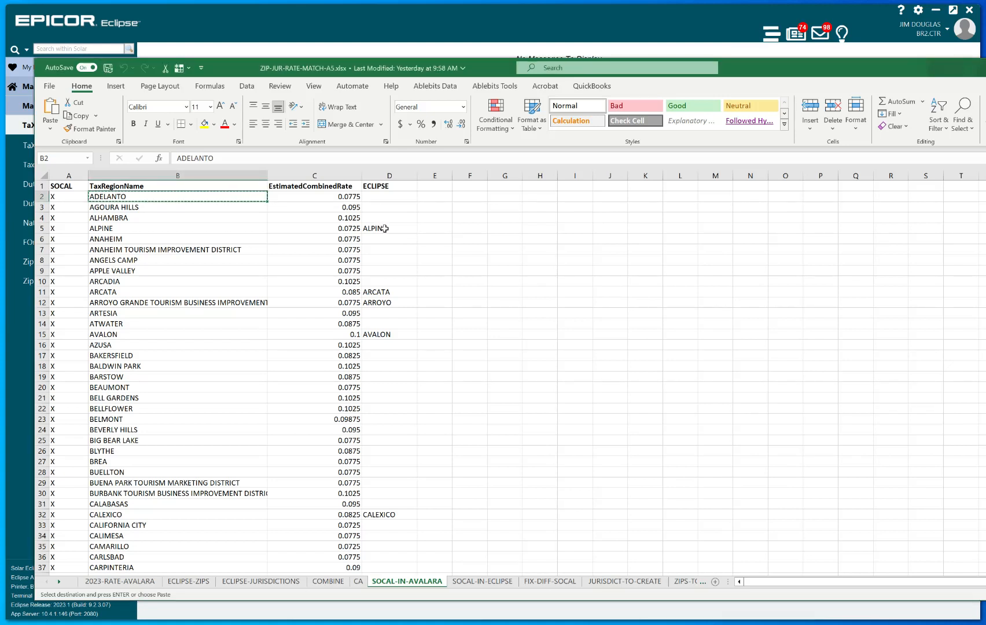
{"action": "left_click", "coordinate": [385, 228]}
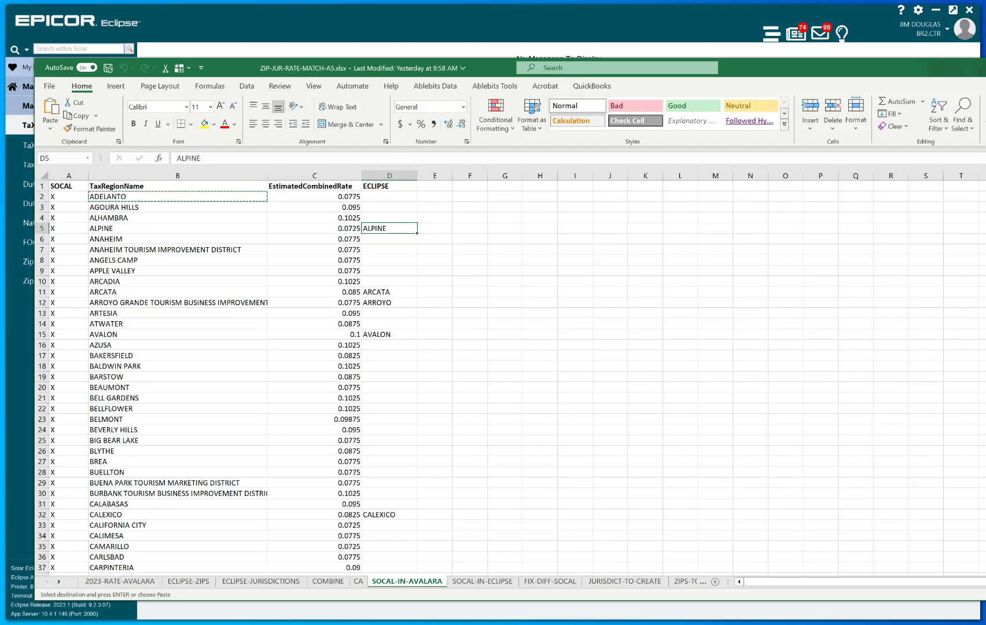
{"action": "key", "text": "super+Down"}
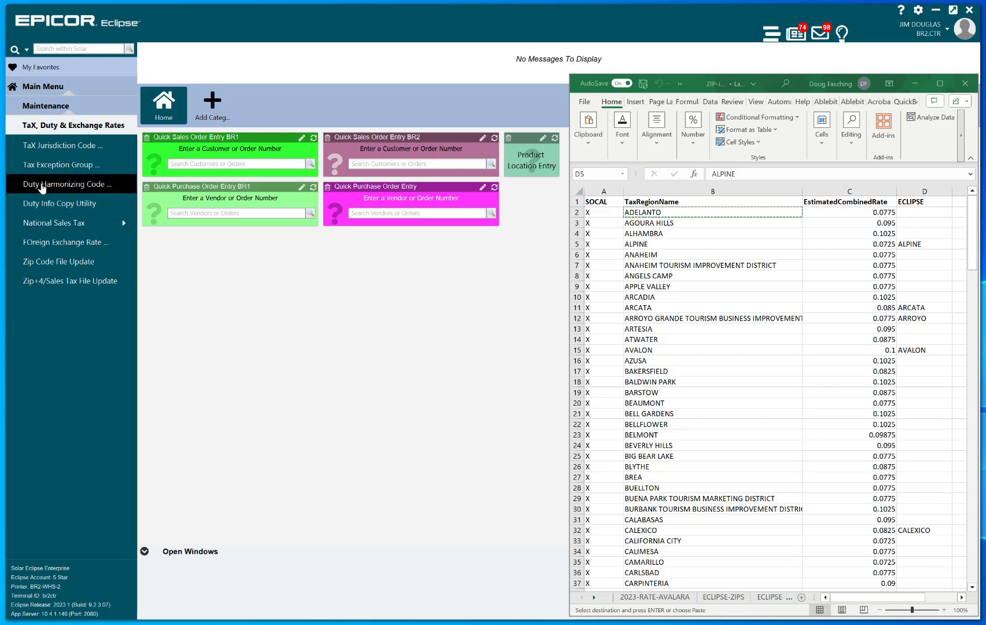
{"action": "left_click", "coordinate": [765, 79]}
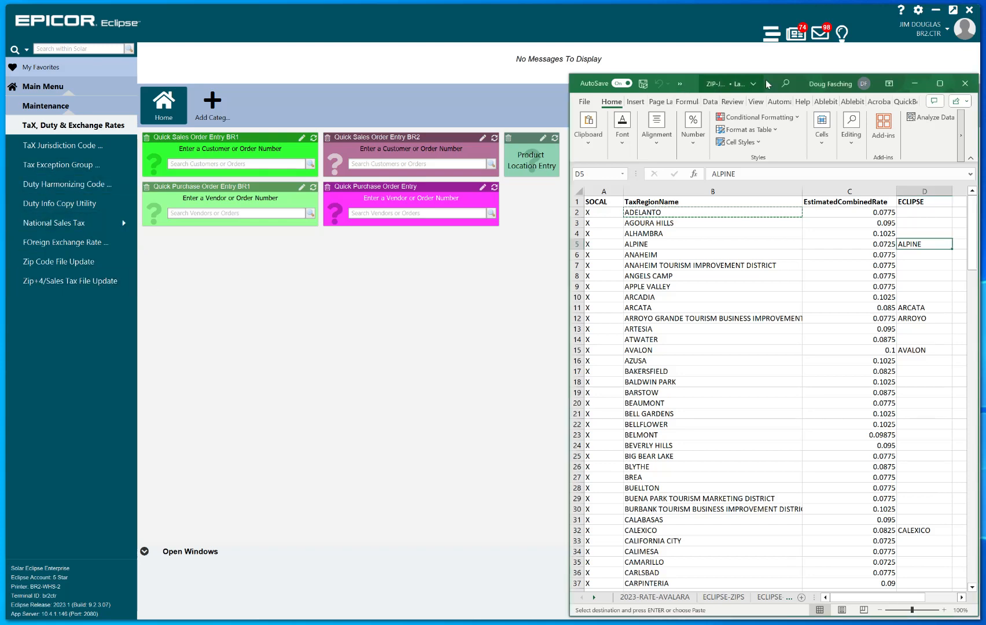
{"action": "left_click_drag", "start_coordinate": [811, 82], "coordinate": [984, 84]}
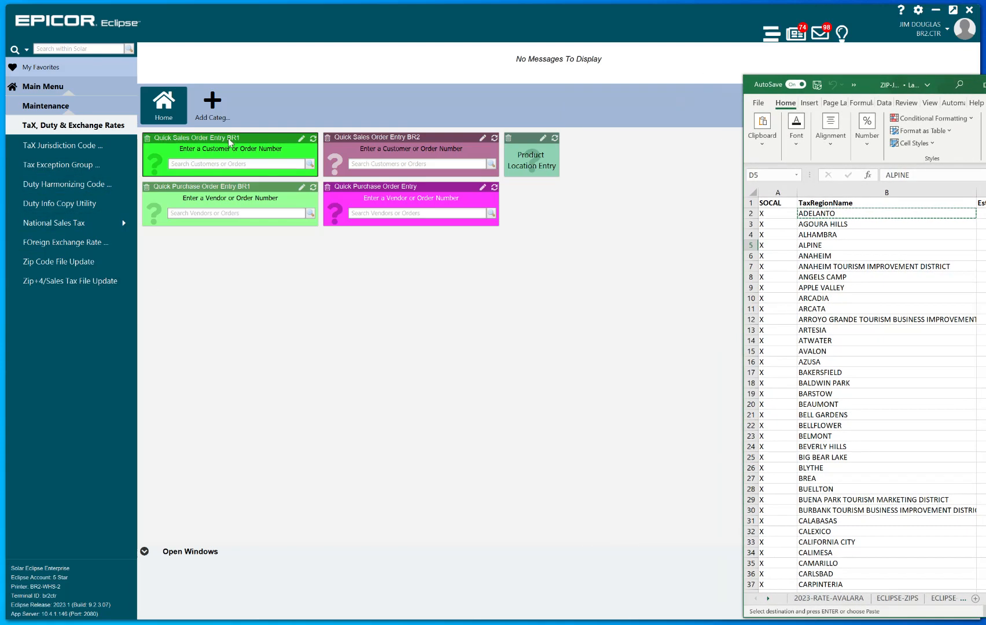
{"action": "left_click", "coordinate": [78, 147]}
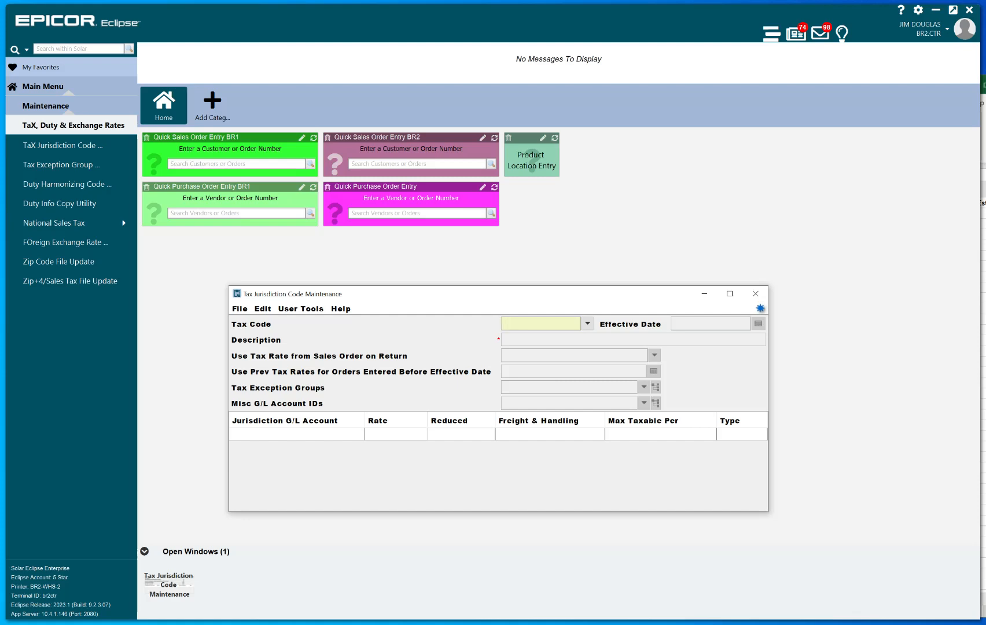
{"action": "left_click", "coordinate": [984, 85]}
{"action": "left_click_drag", "start_coordinate": [689, 298], "coordinate": [480, 276]}
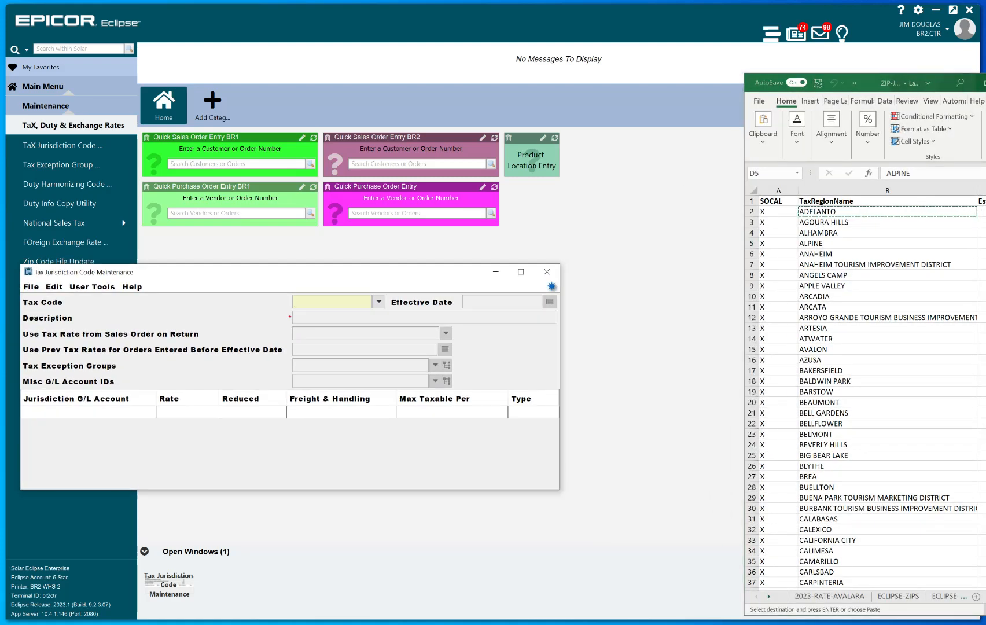
{"action": "left_click_drag", "start_coordinate": [984, 83], "coordinate": [841, 73]}
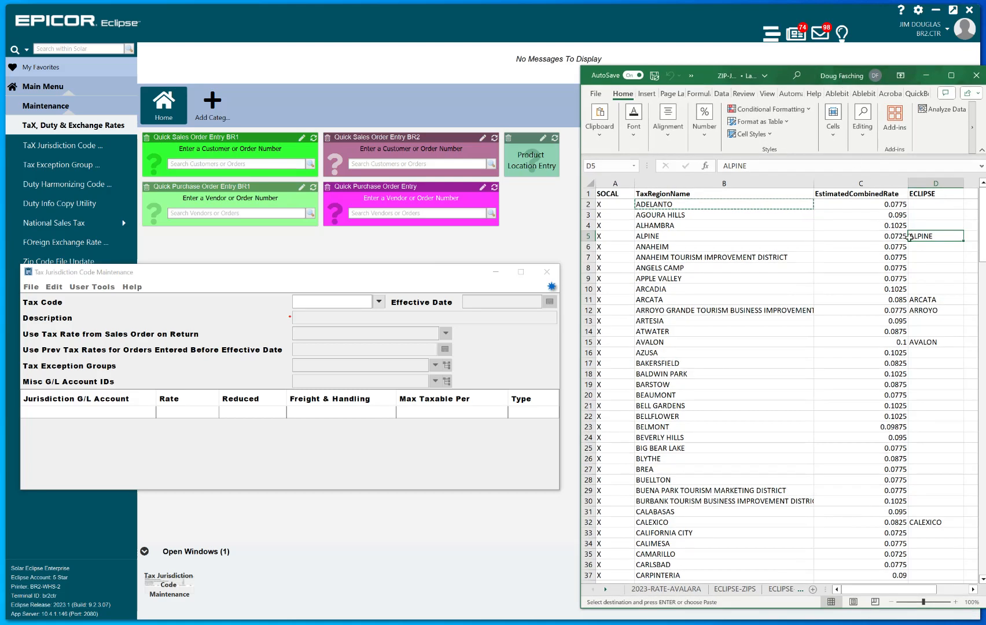
Step: Copy the ALPINE region name from the SOCAL-IN-AVALARA sheet and look it up as the tax code in Tax Jurisdiction Code Maintenance
{"action": "left_click", "coordinate": [611, 237]}
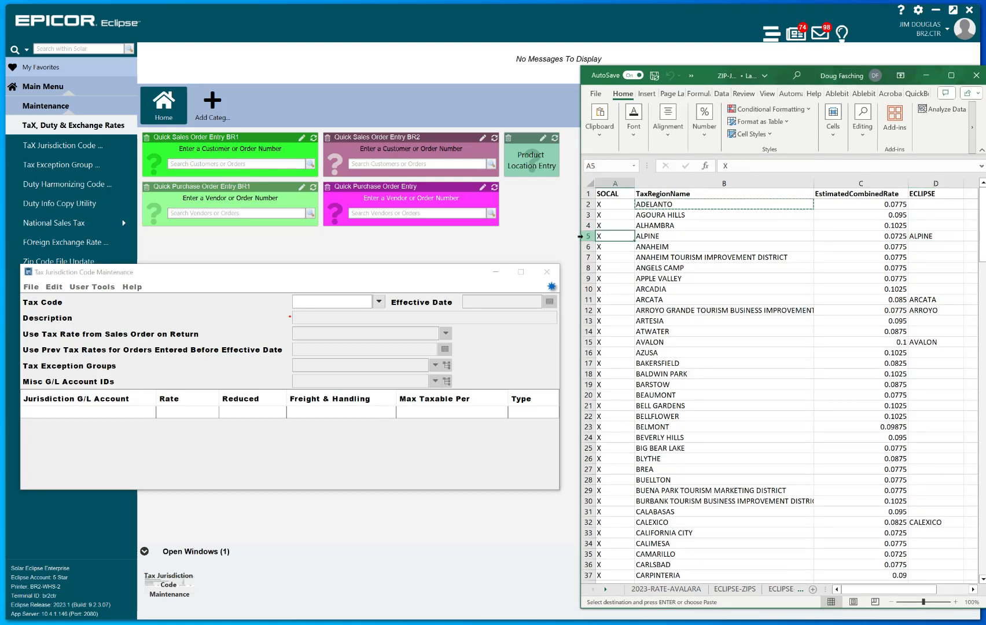
{"action": "left_click", "coordinate": [582, 237]}
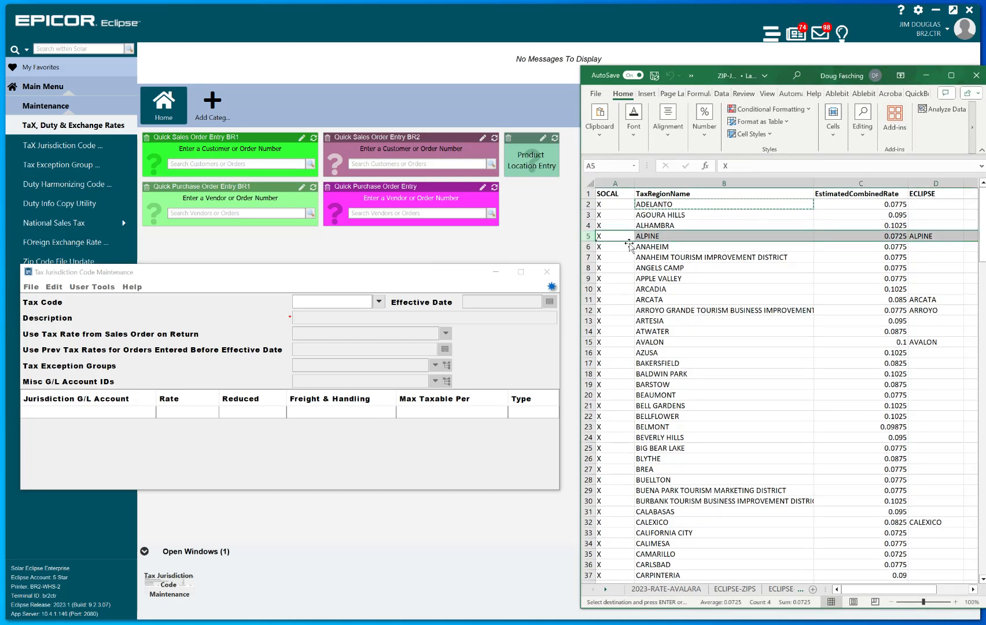
{"action": "left_click", "coordinate": [944, 236]}
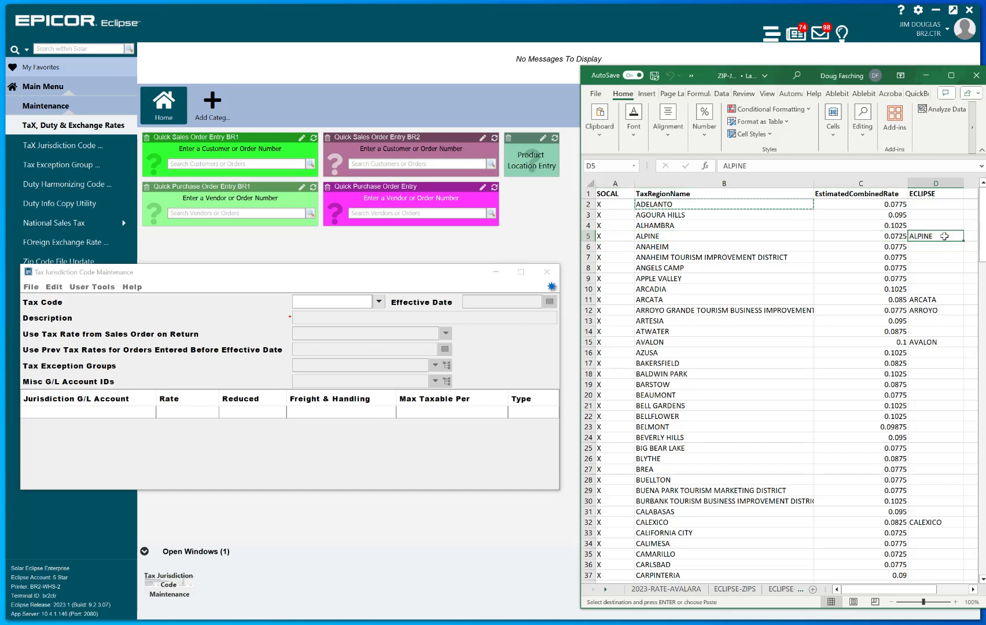
{"action": "left_click", "coordinate": [311, 302]}
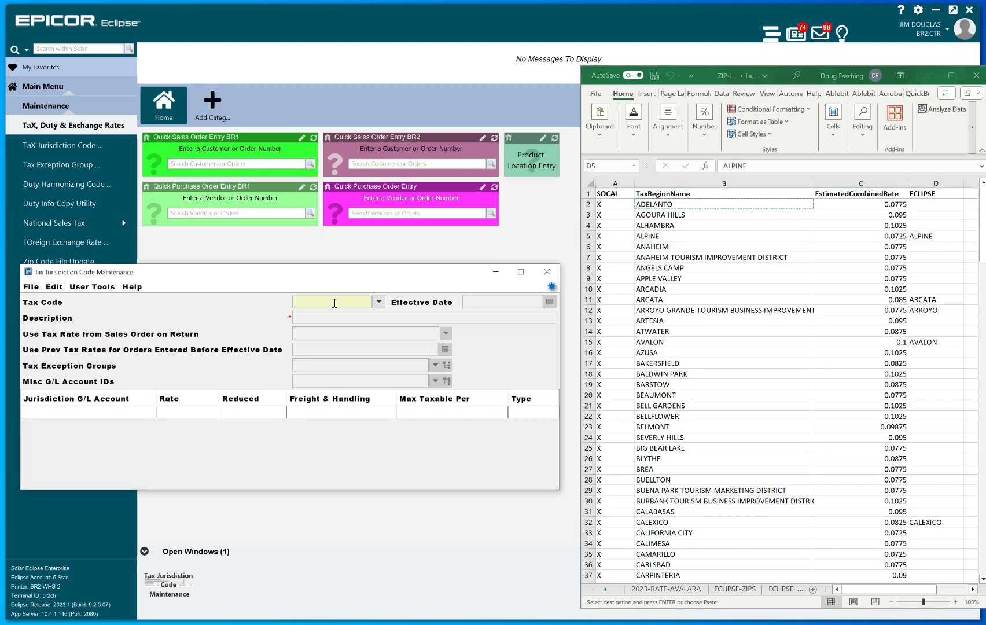
{"action": "left_click", "coordinate": [666, 236]}
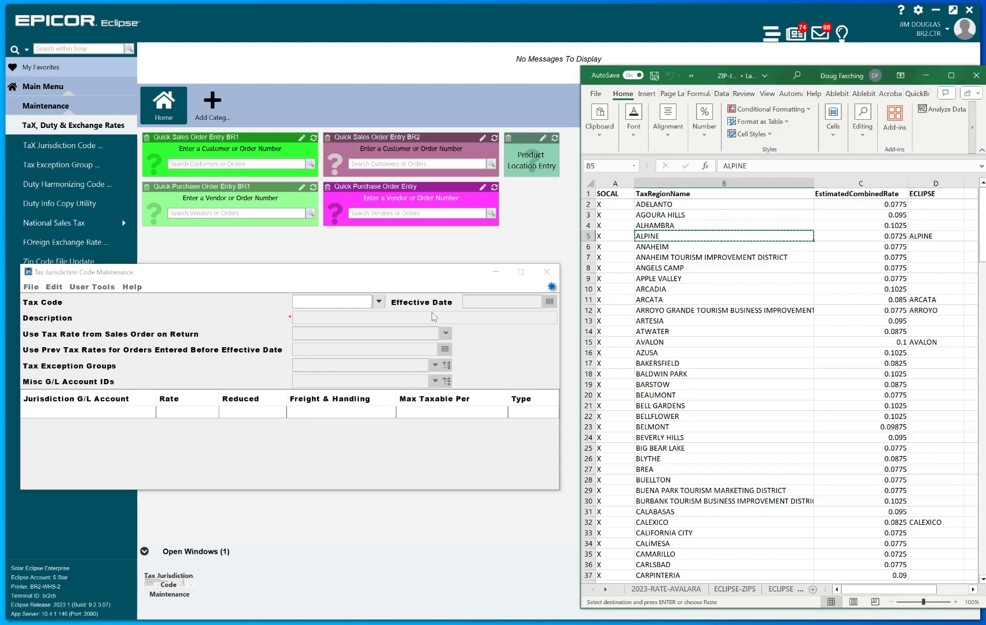
{"action": "left_click", "coordinate": [332, 304]}
{"action": "type", "text": "ALPINE"}
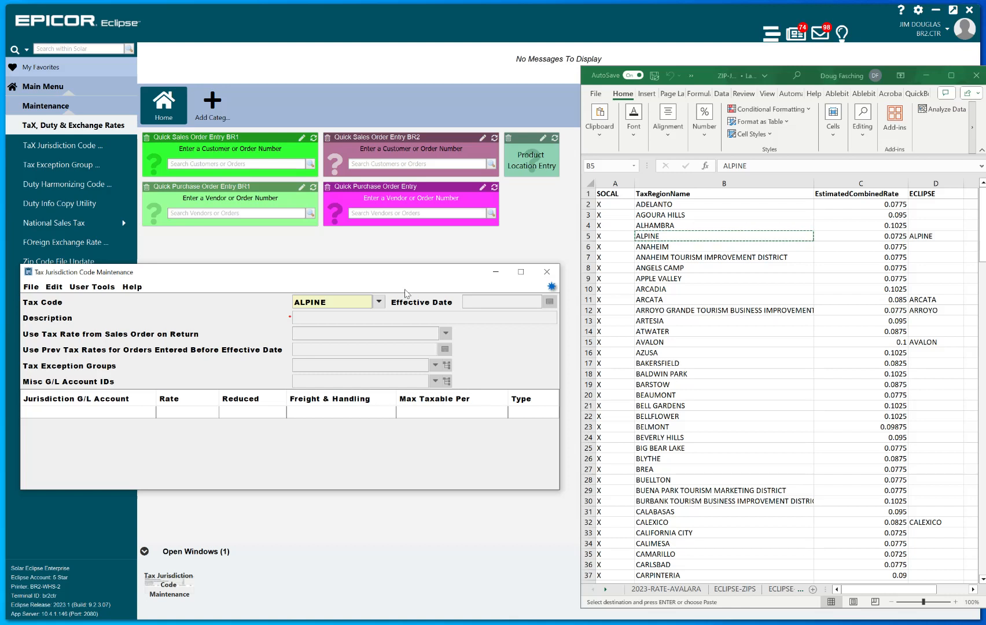
{"action": "key", "text": "Return"}
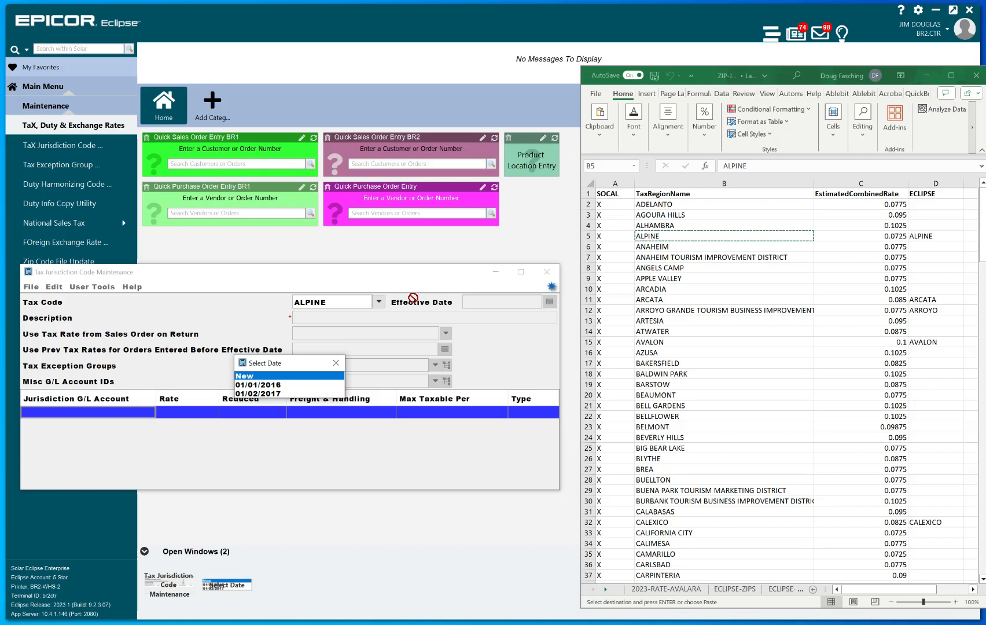
Step: Create a new effective date of 01/05/2024 for the ALPINE tax code
{"action": "key", "text": "Return"}
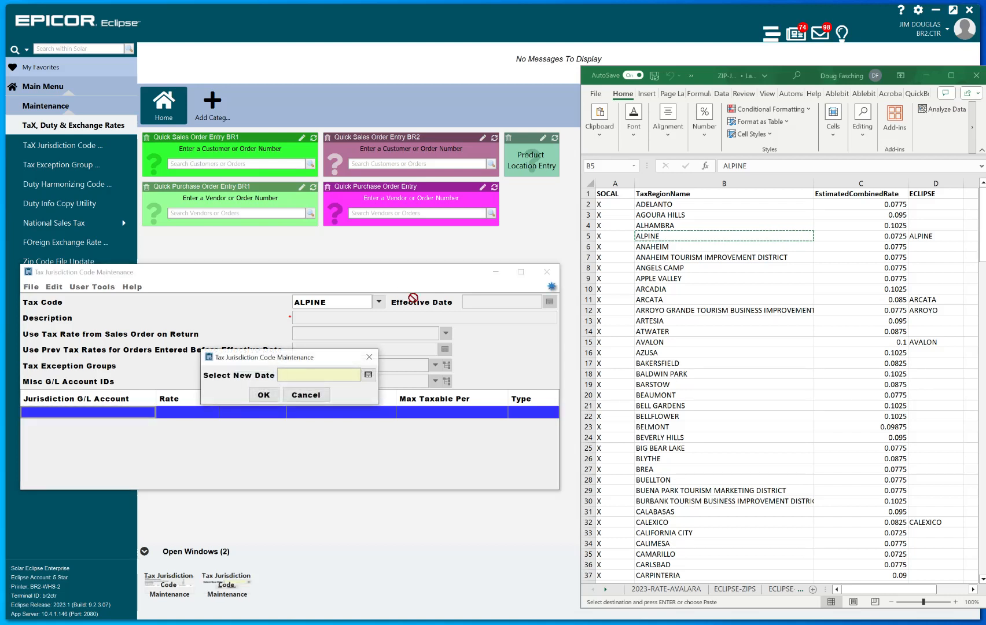
{"action": "left_click", "coordinate": [368, 374]}
{"action": "left_click", "coordinate": [263, 452]}
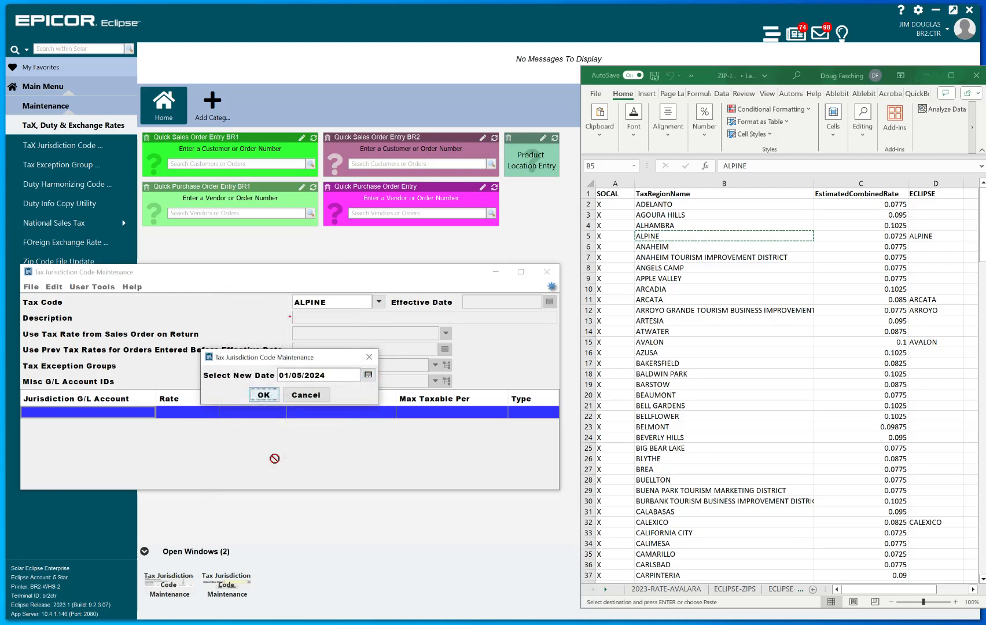
{"action": "left_click", "coordinate": [264, 396]}
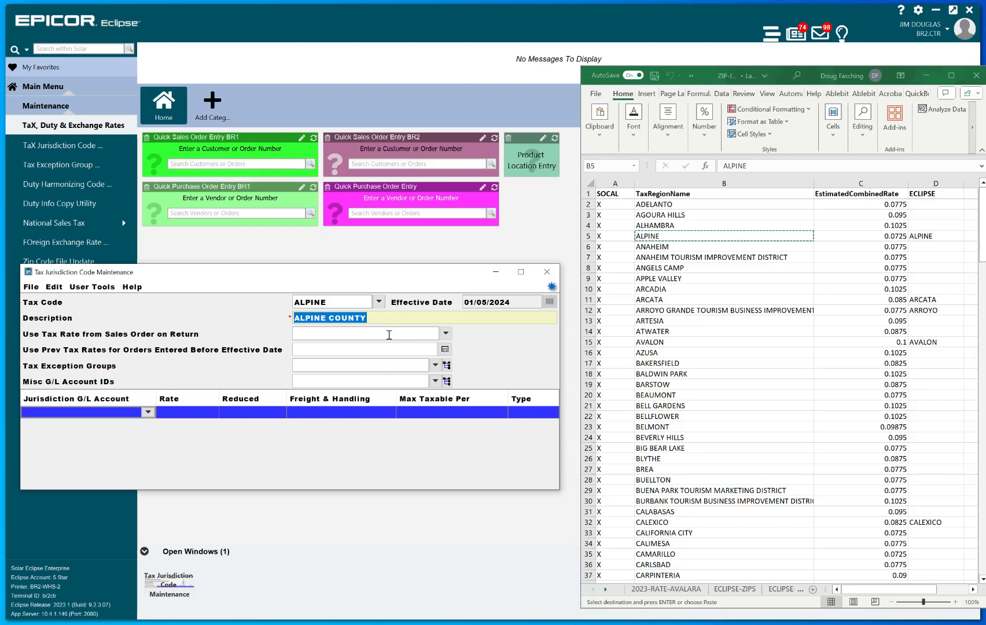
Step: Add a jurisdiction line for ALPINE with the sales tax payable G/L account and a rate of 7.25
{"action": "left_click", "coordinate": [93, 413]}
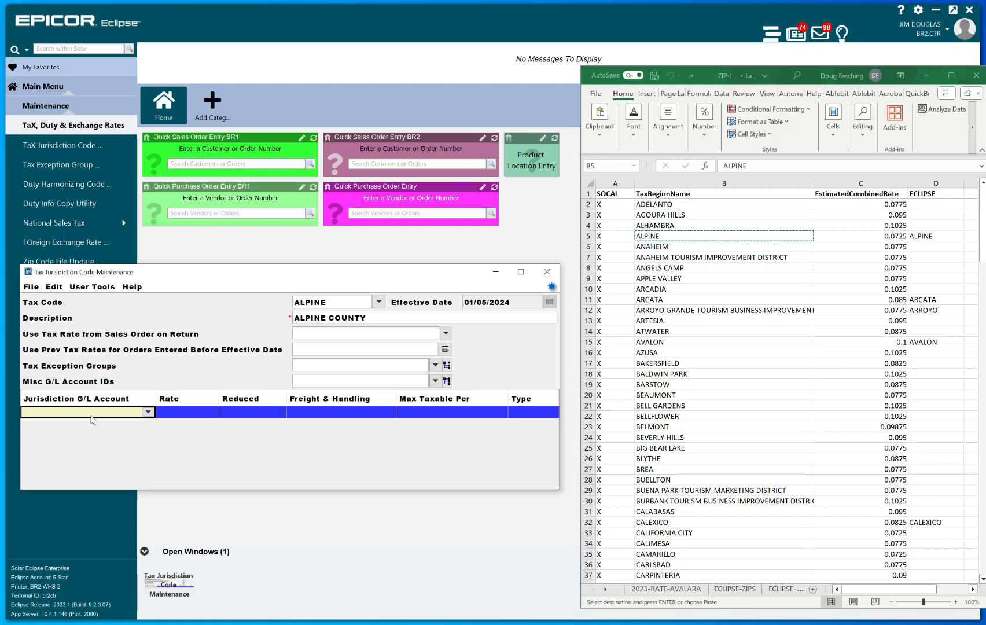
{"action": "left_click", "coordinate": [91, 417]}
{"action": "type", "text": "2531"}
{"action": "key", "text": "Tab"}
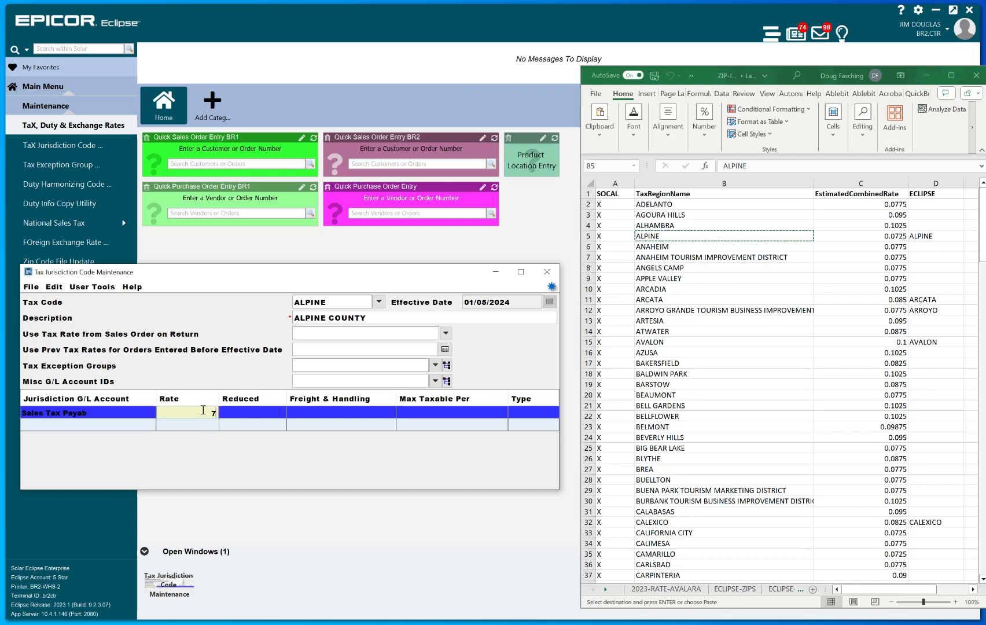
{"action": "type", "text": "7.25"}
{"action": "key", "text": "Tab"}
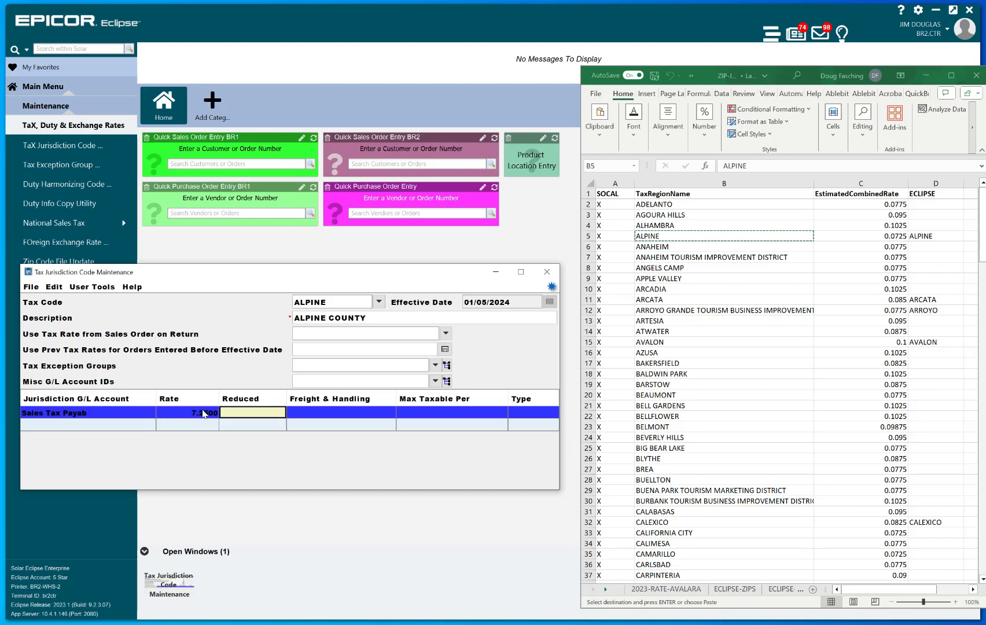
Step: Complete the ALPINE line with Max Taxable Per set to Item, leaving Reduced, Freight & Handling and Type blank
{"action": "key", "text": "Tab"}
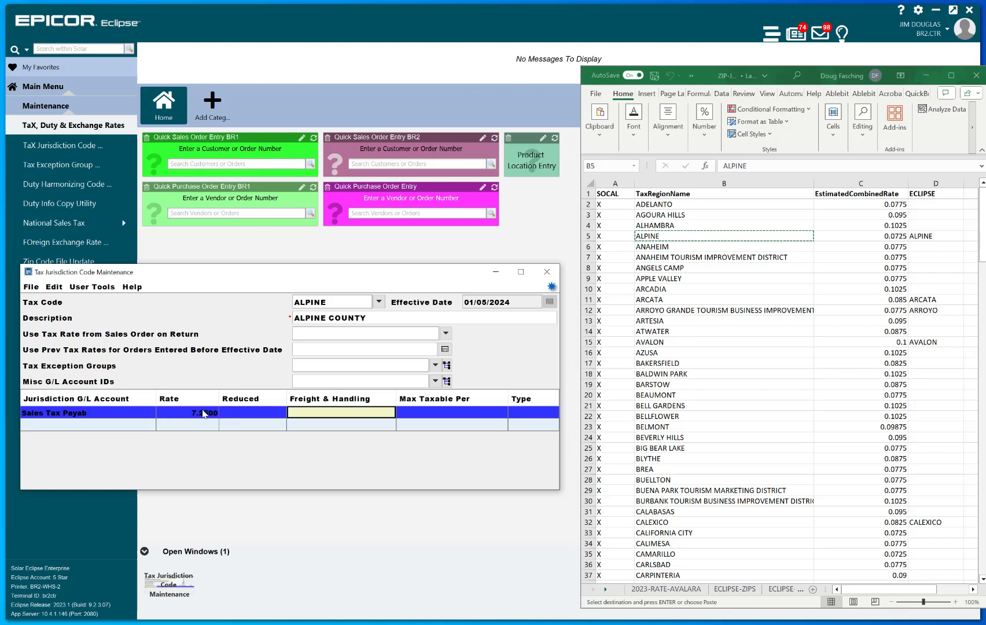
{"action": "key", "text": "Tab"}
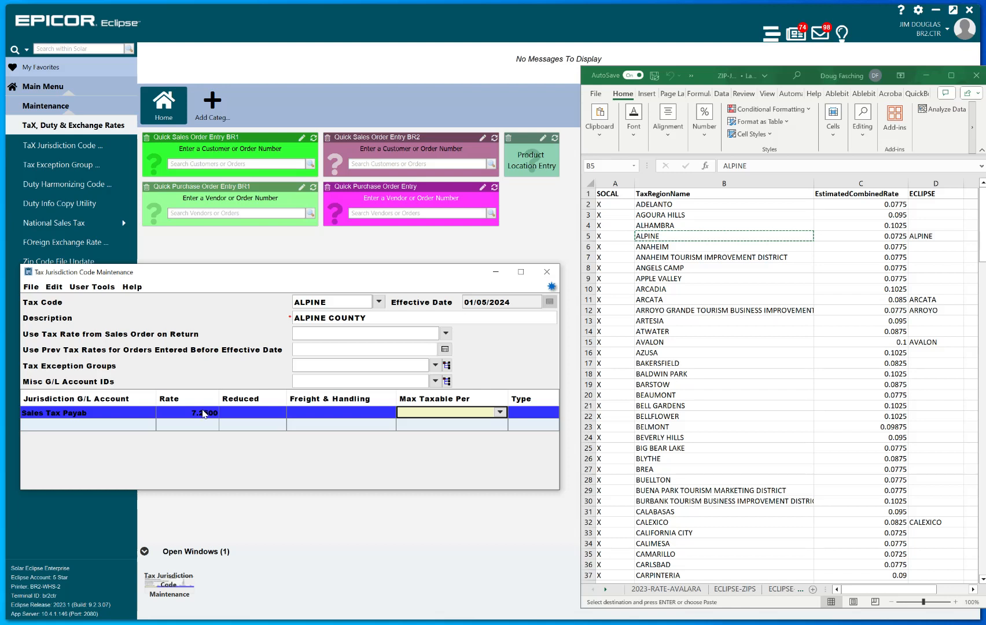
{"action": "type", "text": "ITEM"}
{"action": "key", "text": "Tab"}
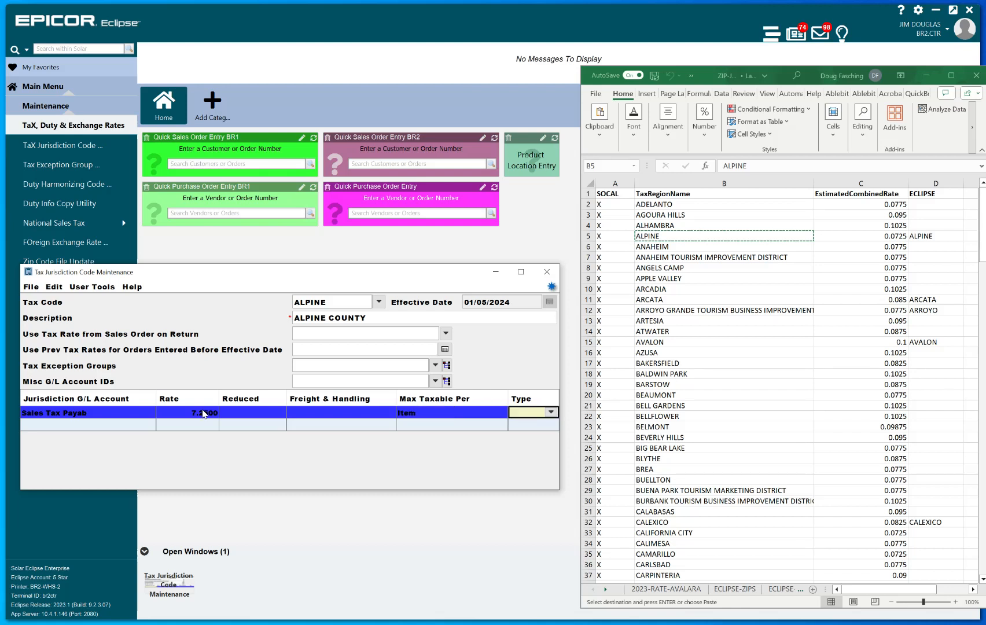
{"action": "key", "text": "Tab"}
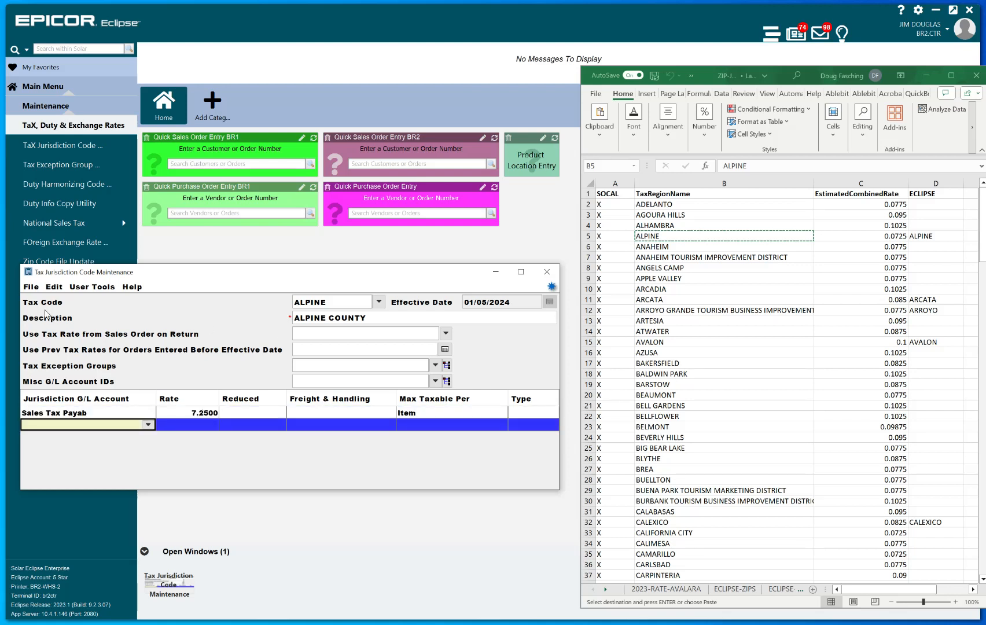
Step: Save the new effective date and rate for the ALPINE tax code
{"action": "left_click", "coordinate": [33, 291]}
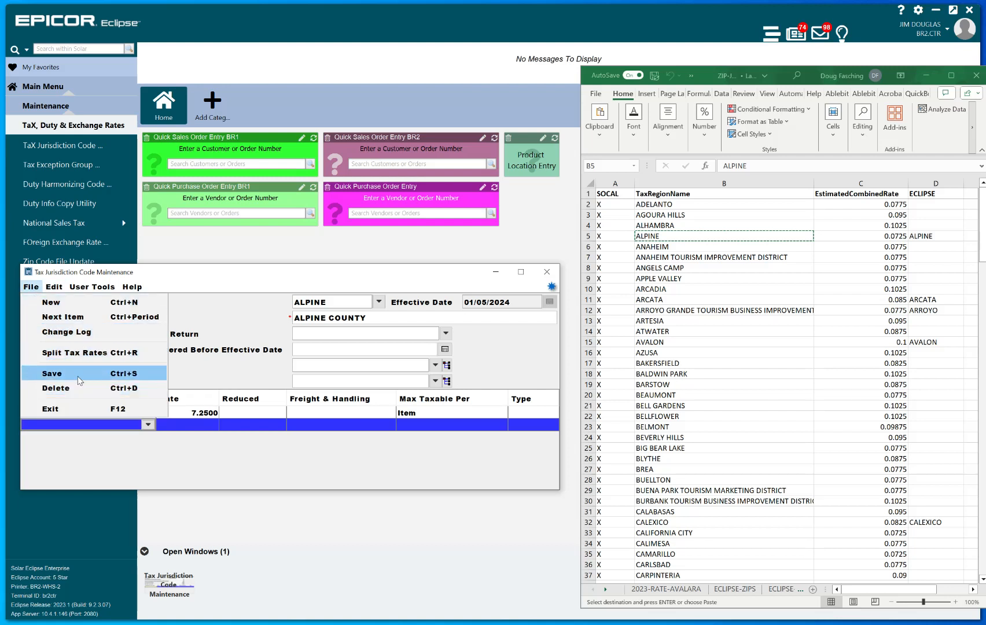
{"action": "left_click", "coordinate": [83, 352]}
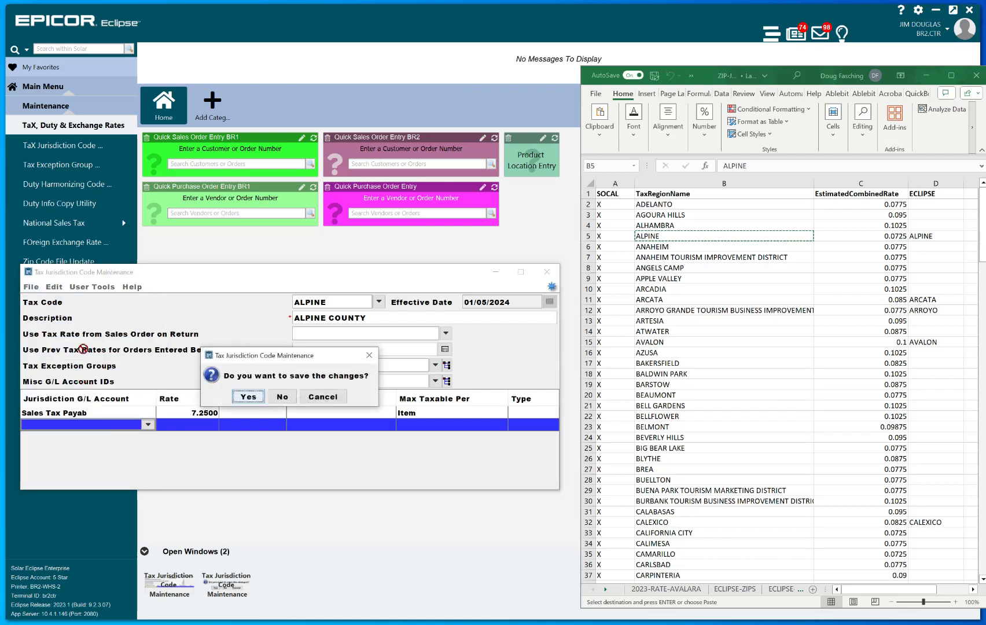
{"action": "left_click", "coordinate": [249, 397]}
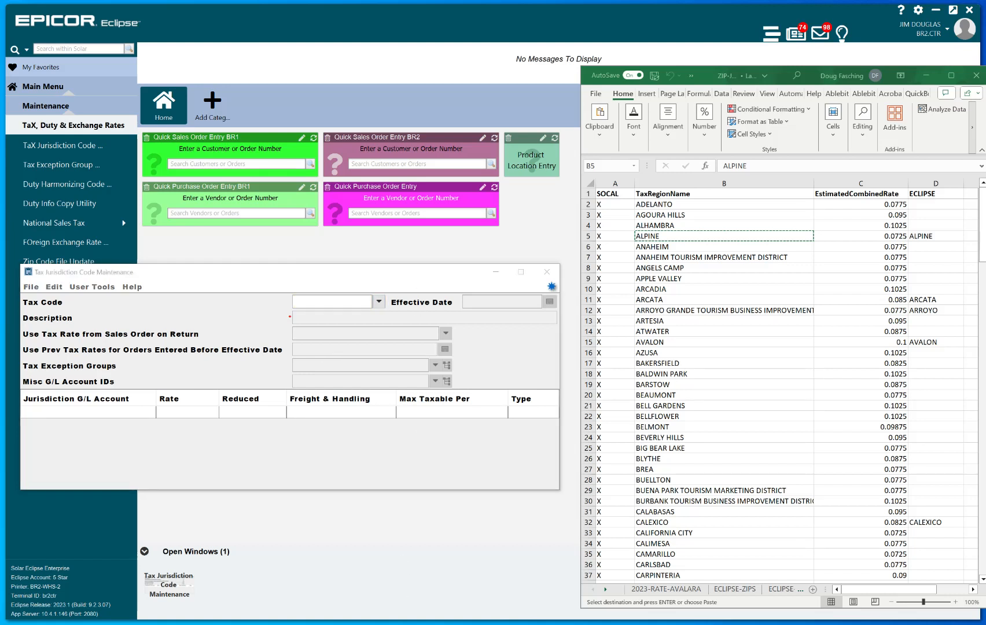
Step: Copy the ALHAMBRA region name from the ZIPS-TO-ASSIGN sheet and look it up as the tax code in Tax Jurisdiction Code Maintenance
{"action": "left_click", "coordinate": [726, 206]}
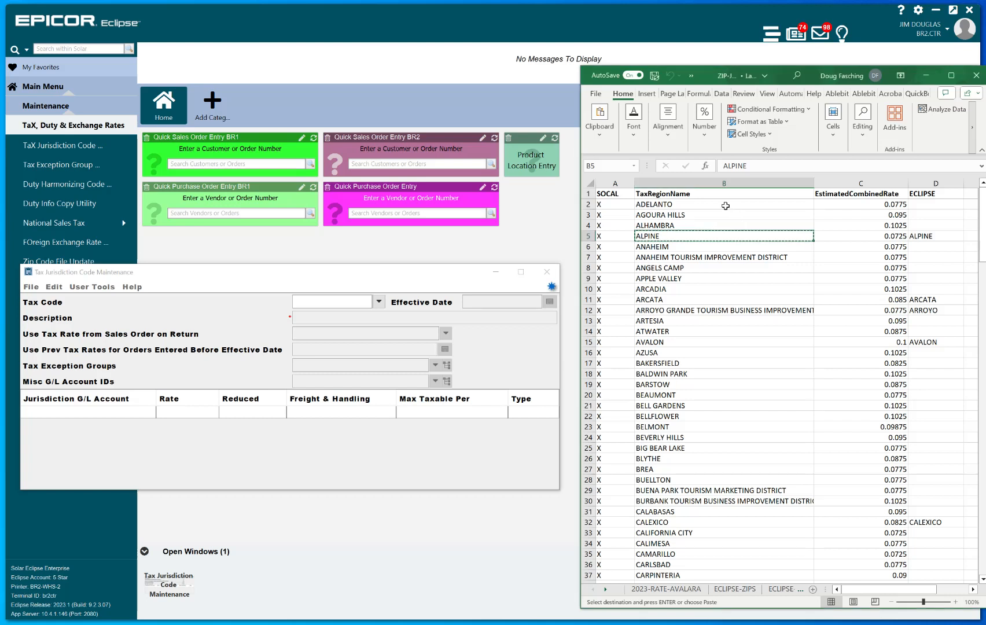
{"action": "left_click", "coordinate": [726, 205]}
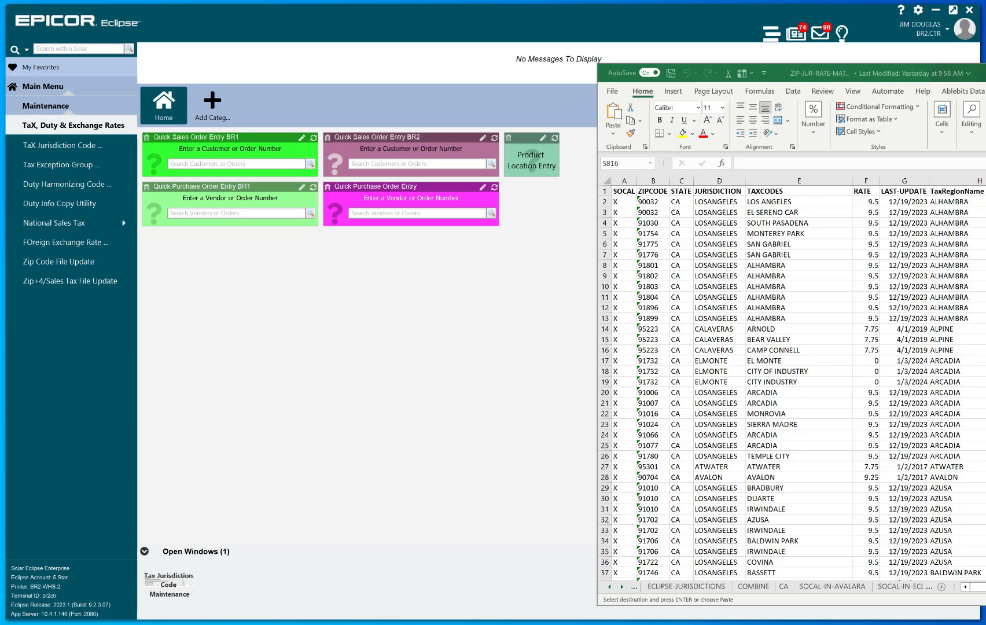
{"action": "left_click", "coordinate": [174, 589]}
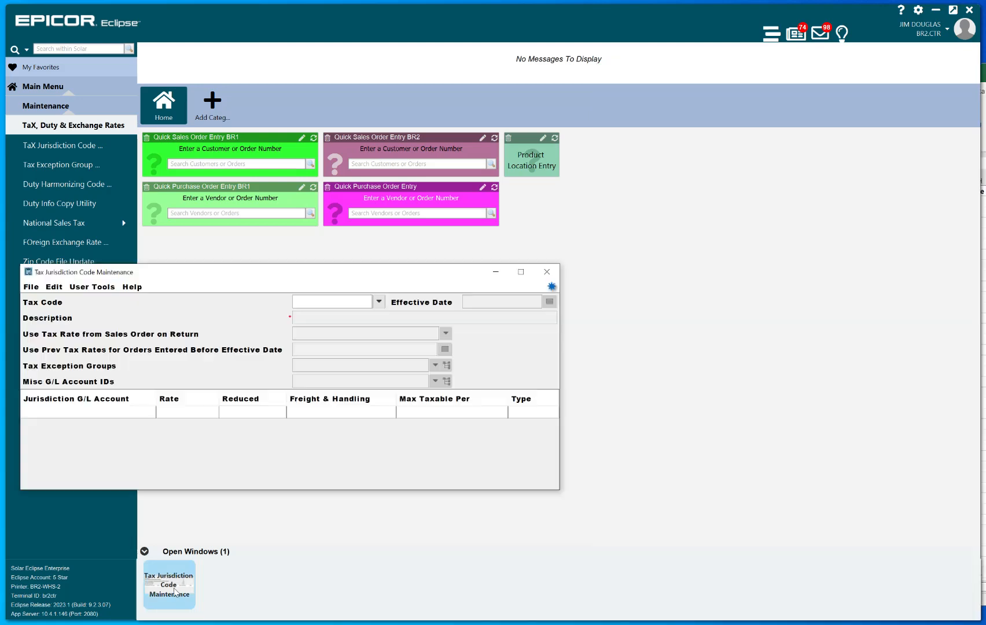
{"action": "left_click", "coordinate": [983, 571]}
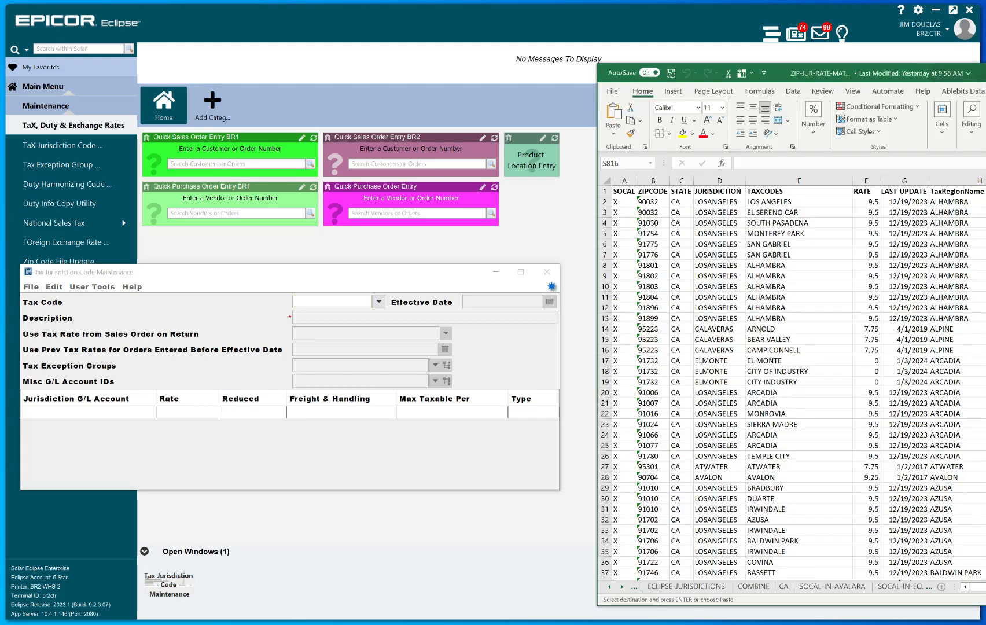
{"action": "left_click", "coordinate": [323, 302]}
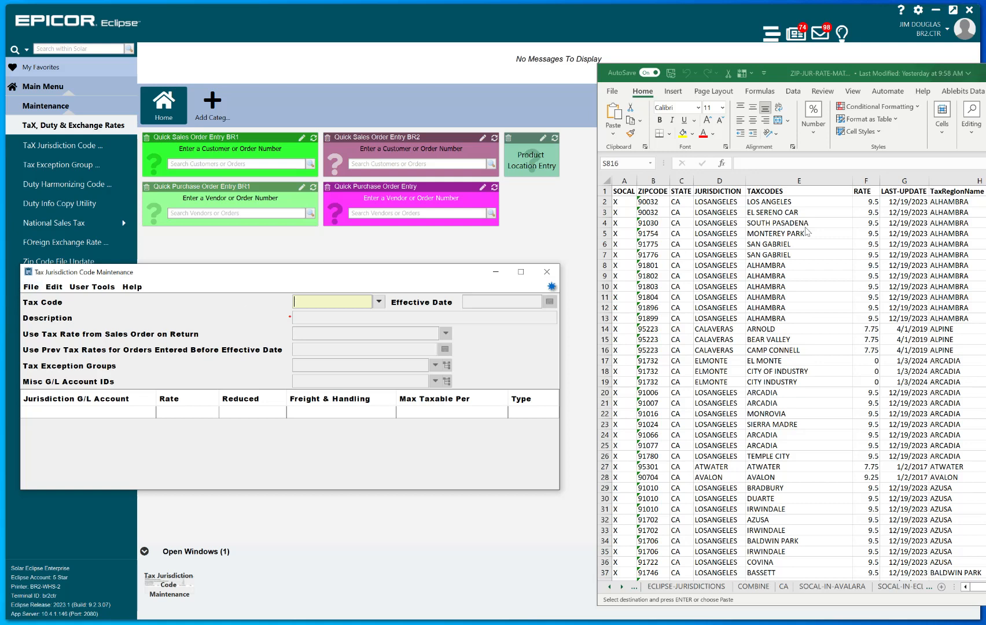
{"action": "left_click", "coordinate": [946, 201]}
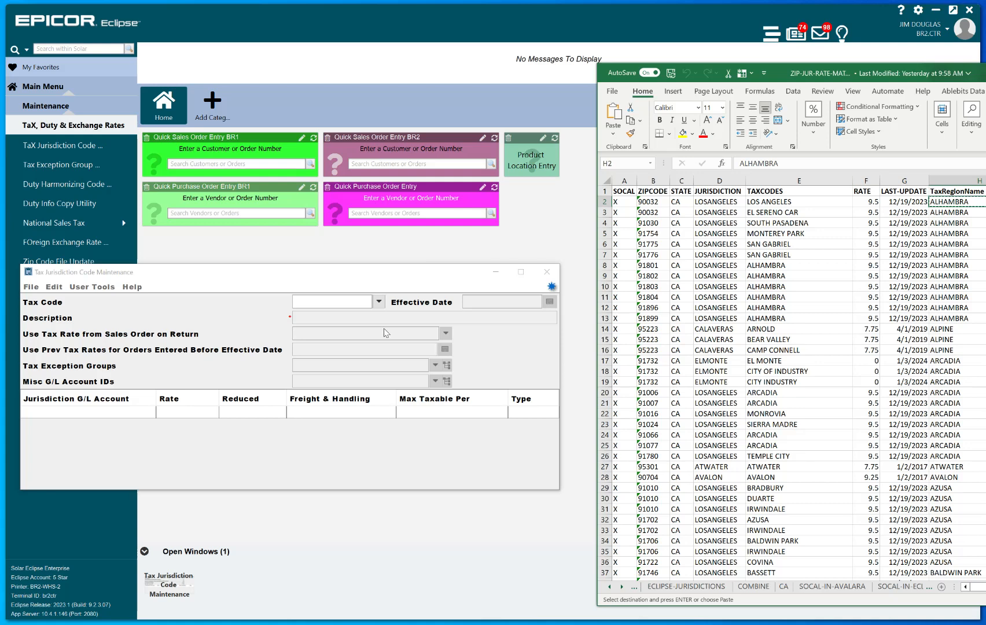
{"action": "left_click", "coordinate": [332, 301]}
{"action": "type", "text": "ALHAMBRA"}
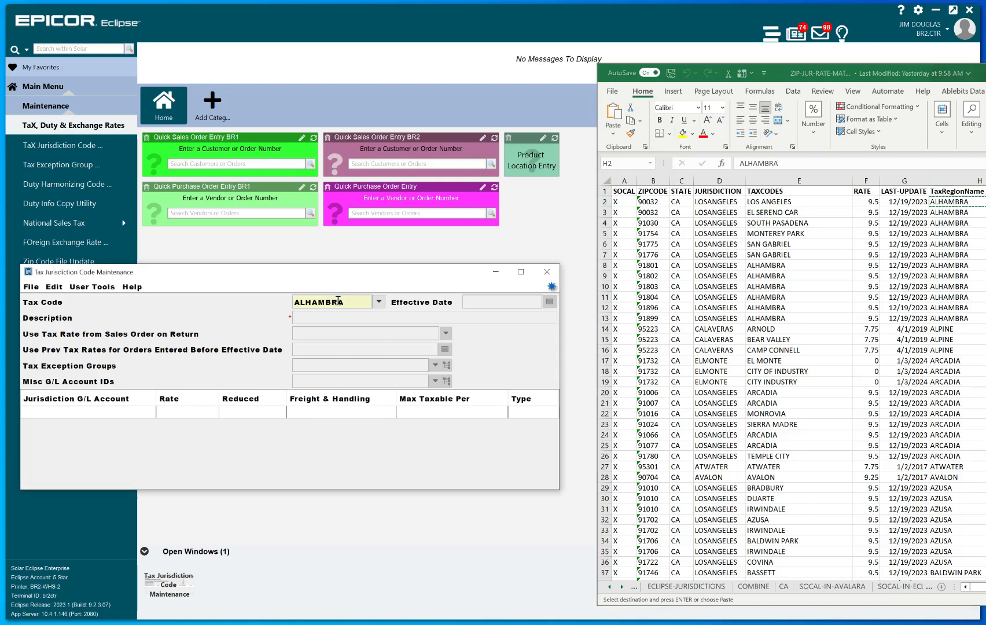
Step: Create a new tax code with the ID ALHAMBRA
{"action": "double_click", "coordinate": [339, 300]}
{"action": "key", "text": "ctrl+c"}
{"action": "left_click", "coordinate": [32, 288]}
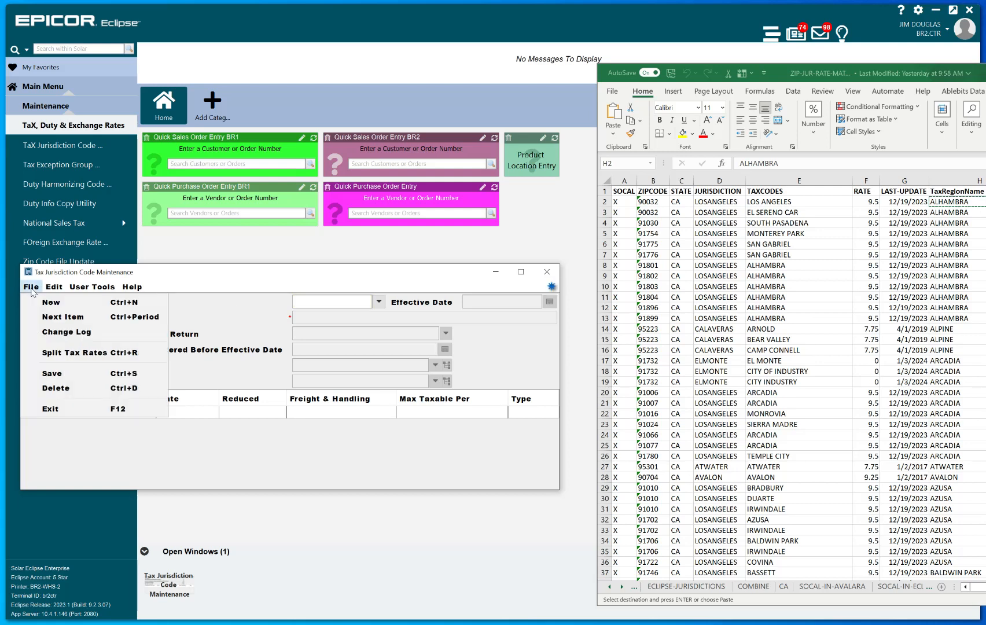
{"action": "left_click", "coordinate": [51, 303]}
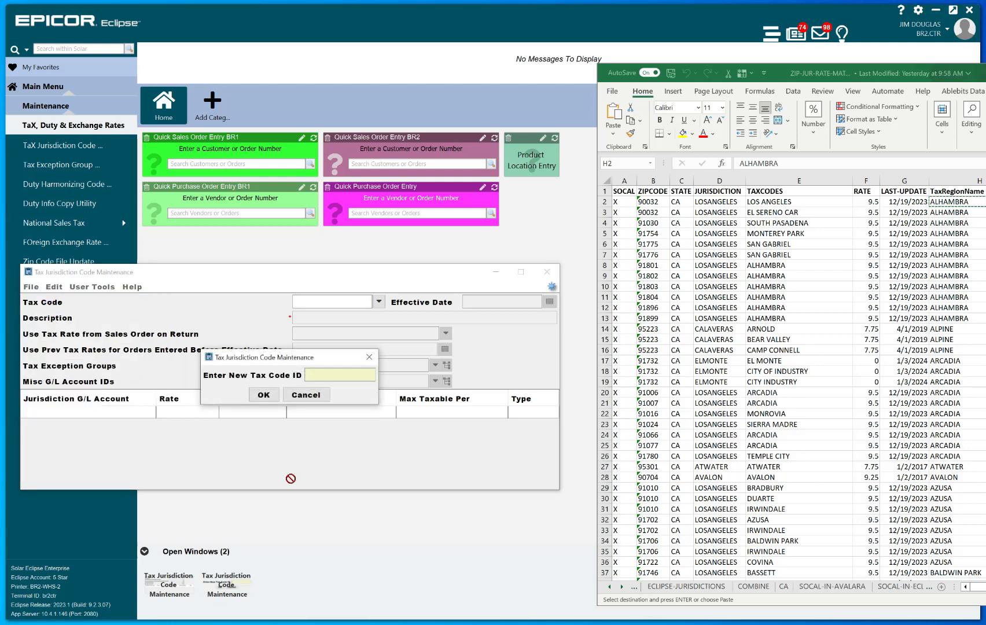
{"action": "key", "text": "ctrl+v"}
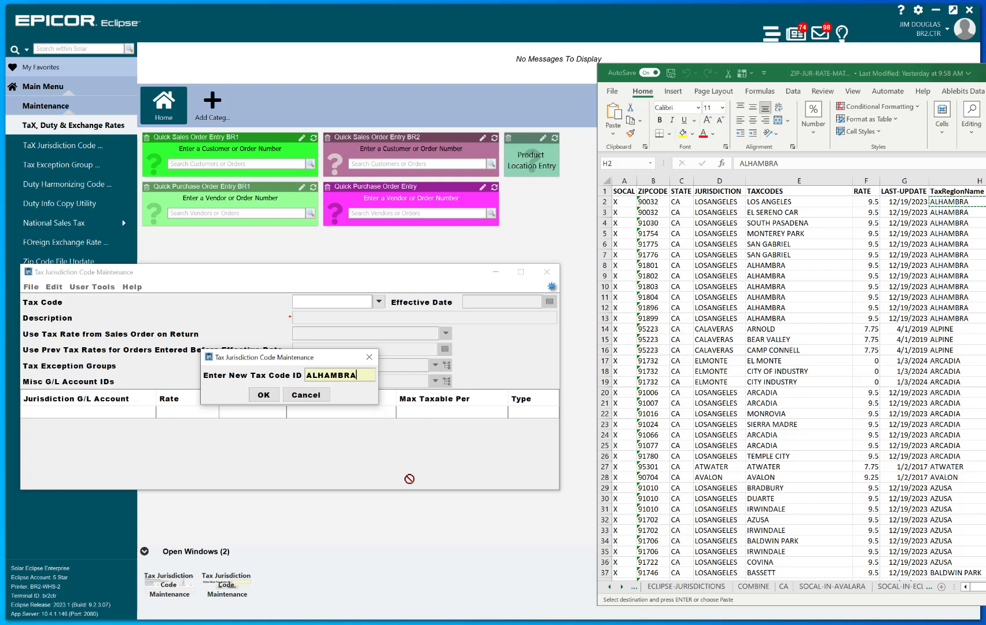
{"action": "left_click", "coordinate": [272, 397]}
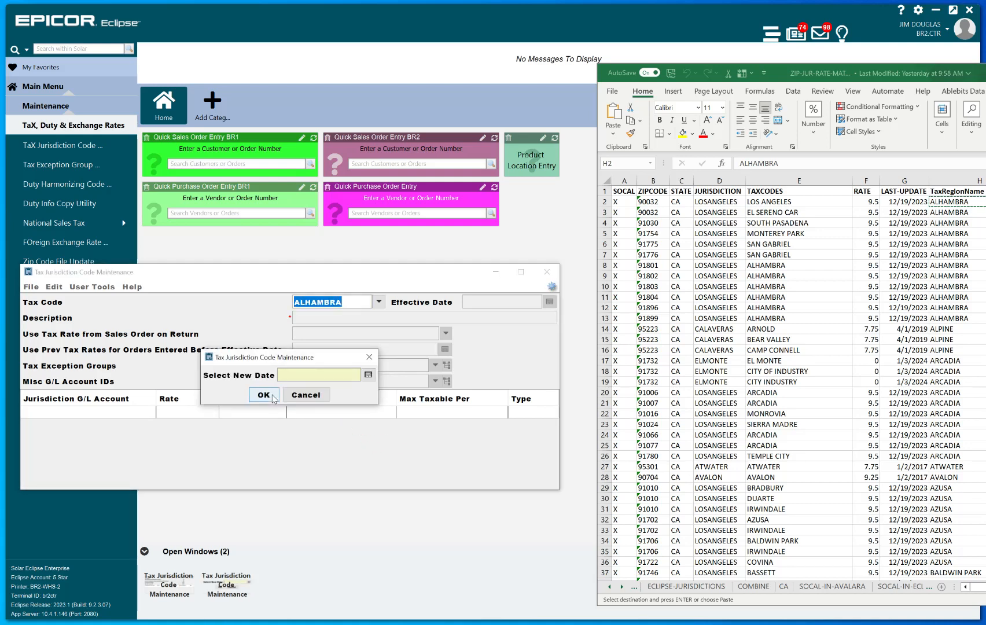
Step: Give the ALHAMBRA tax code an effective date of 01/05/2024 and the description CITY OF ALHAMBRA
{"action": "left_click", "coordinate": [368, 375]}
{"action": "left_click", "coordinate": [262, 452]}
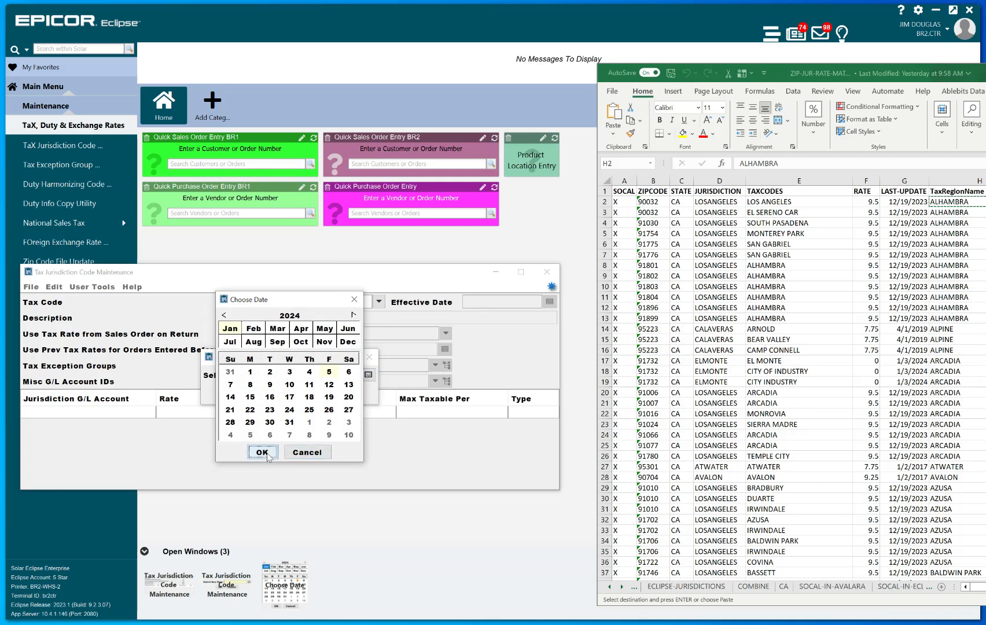
{"action": "left_click", "coordinate": [262, 398]}
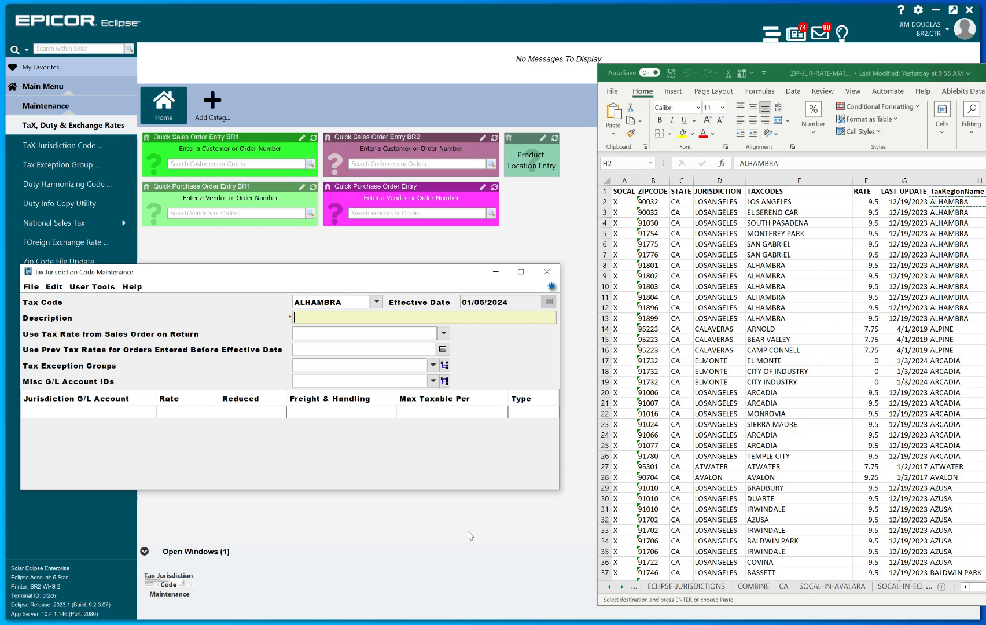
{"action": "type", "text": "CITY "}
{"action": "type", "text": "OF ALHAMBRA"}
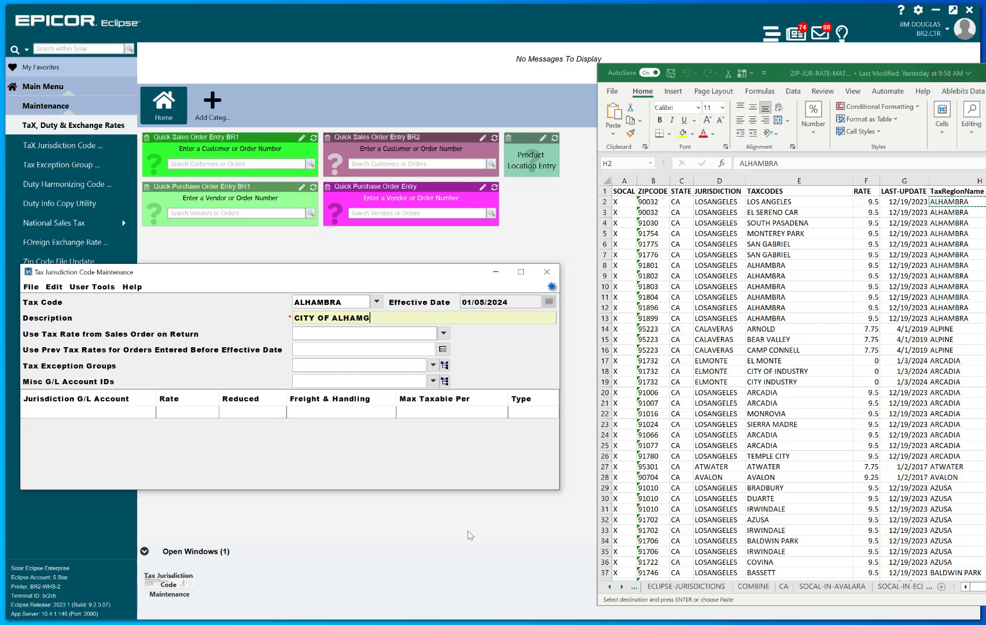
{"action": "key", "text": "Tab"}
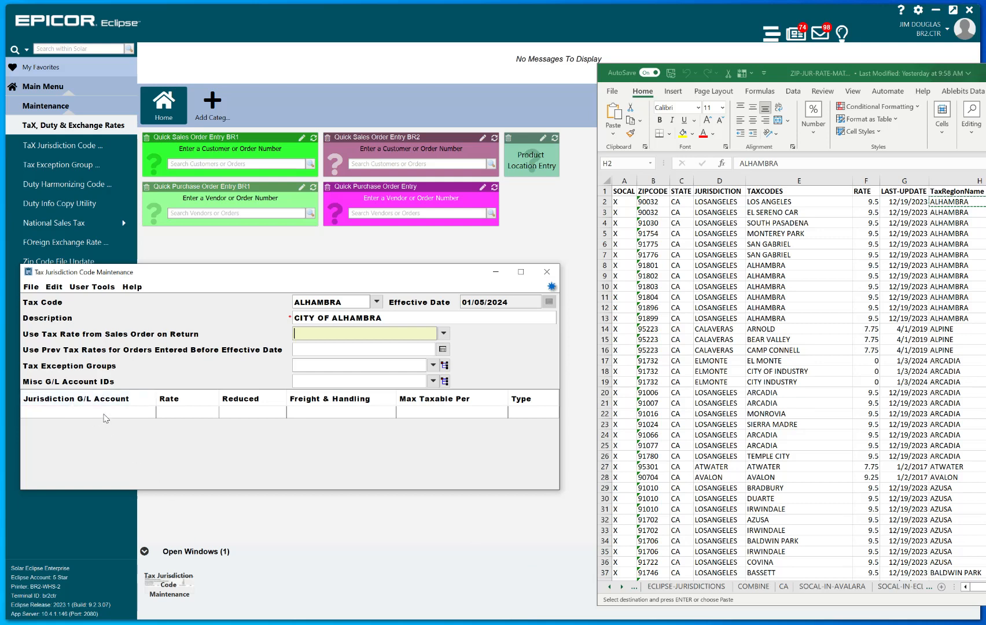
Step: Add a jurisdiction line for ALHAMBRA with the sales tax payable G/L account and the SOCAL-IN-AVALARA rate, entered as 10.25
{"action": "left_click", "coordinate": [103, 413]}
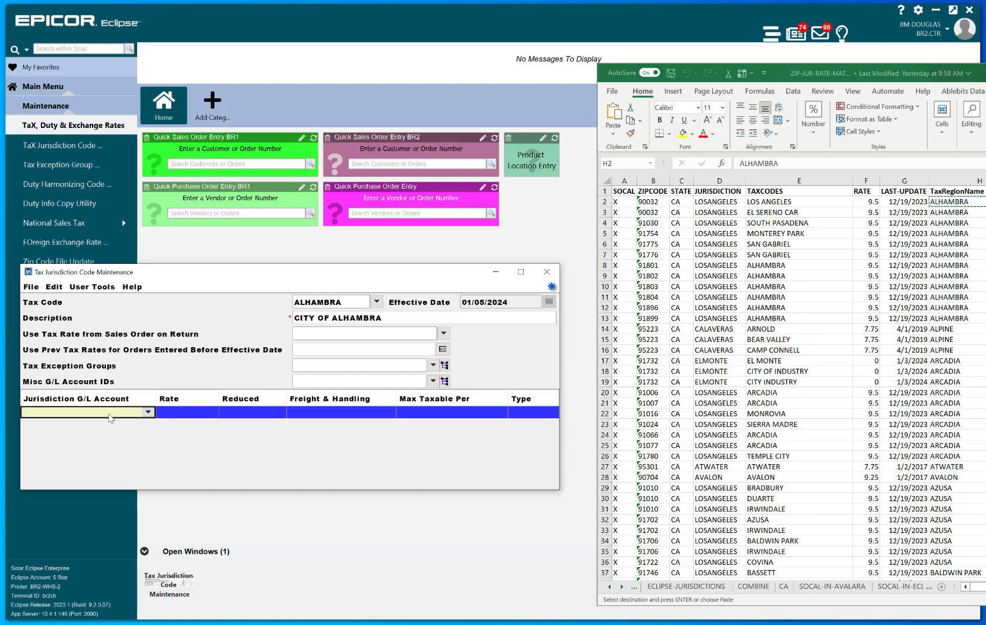
{"action": "type", "text": "2531"}
{"action": "key", "text": "Tab"}
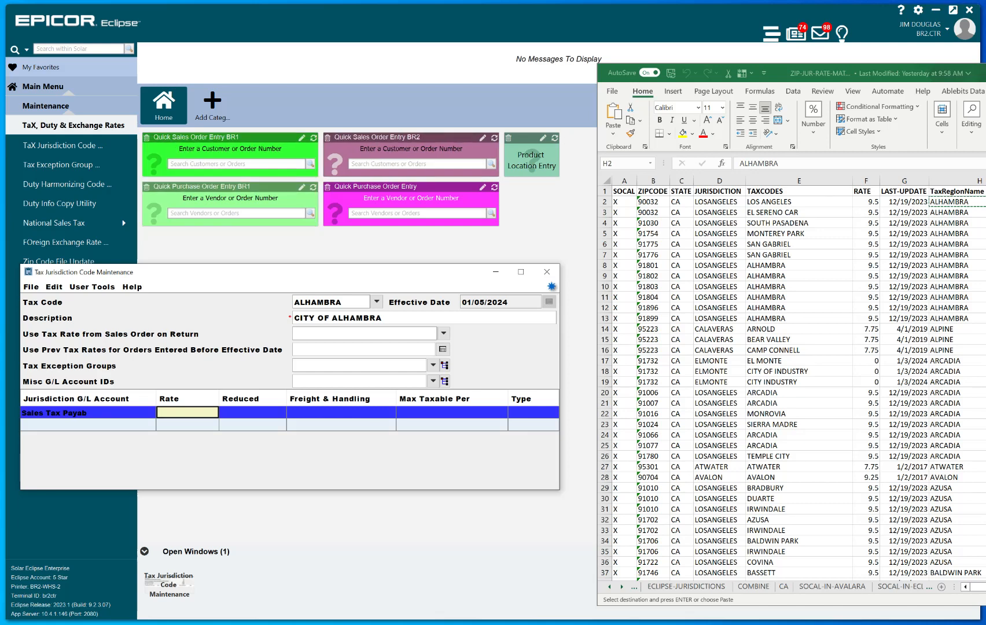
{"action": "left_click", "coordinate": [832, 587]}
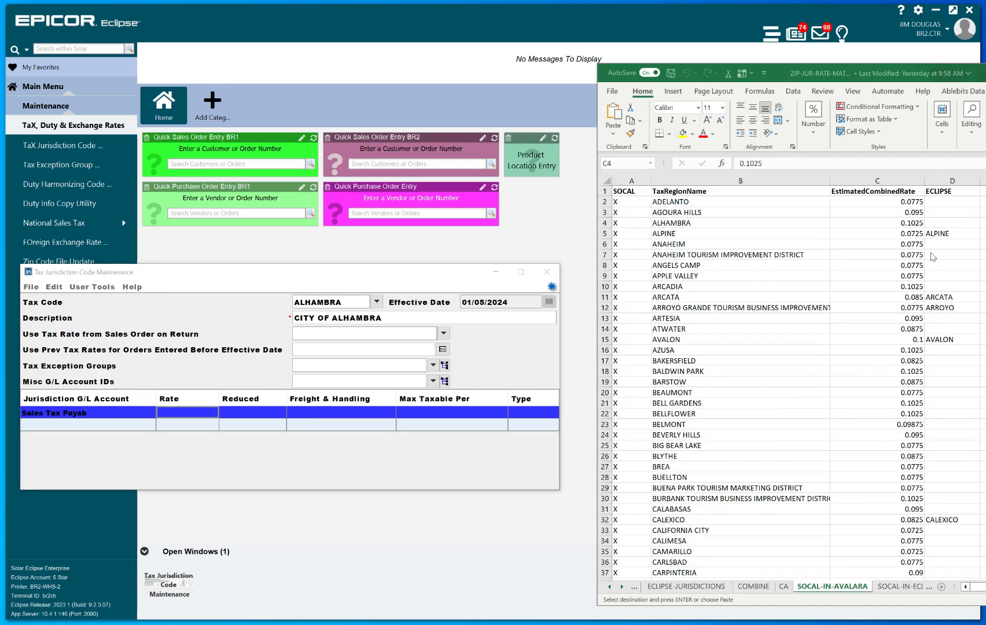
{"action": "left_click", "coordinate": [913, 228]}
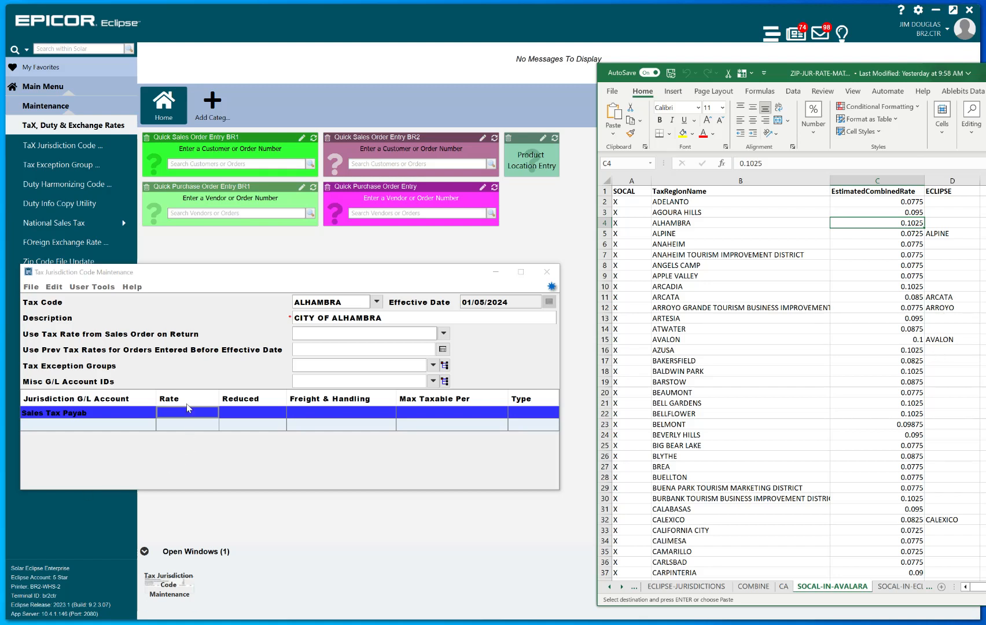
{"action": "left_click", "coordinate": [198, 414]}
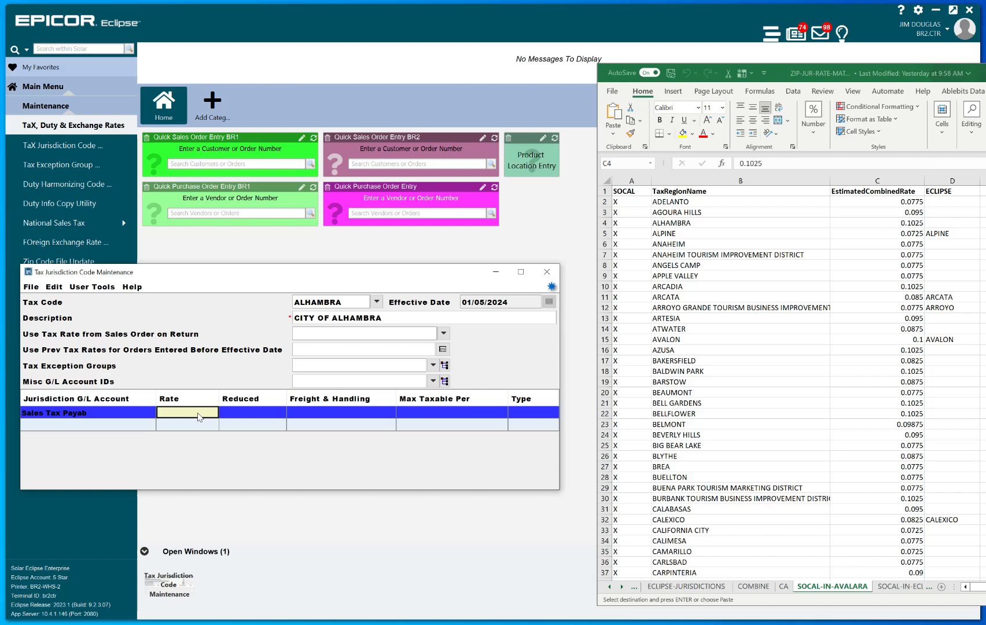
{"action": "type", "text": "10.25"}
Step: Set Max Taxable Per to Item on the ALHAMBRA line, leaving Reduced, Freight & Handling and Type blank, and save the tax code
{"action": "key", "text": "Tab"}
{"action": "key", "text": "Tab"}
{"action": "key", "text": "Tab"}
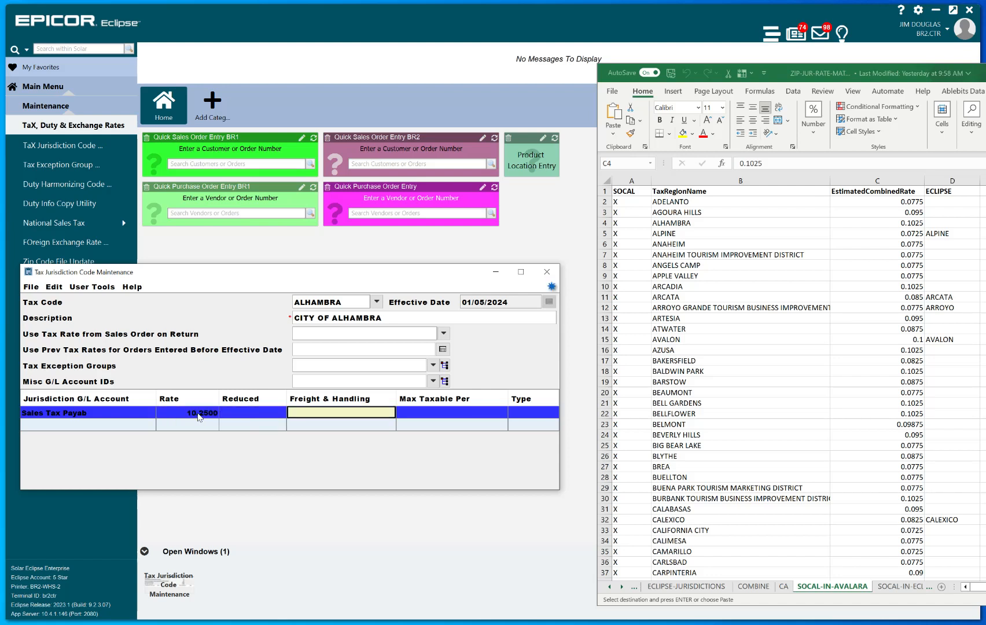
{"action": "type", "text": "ITEM"}
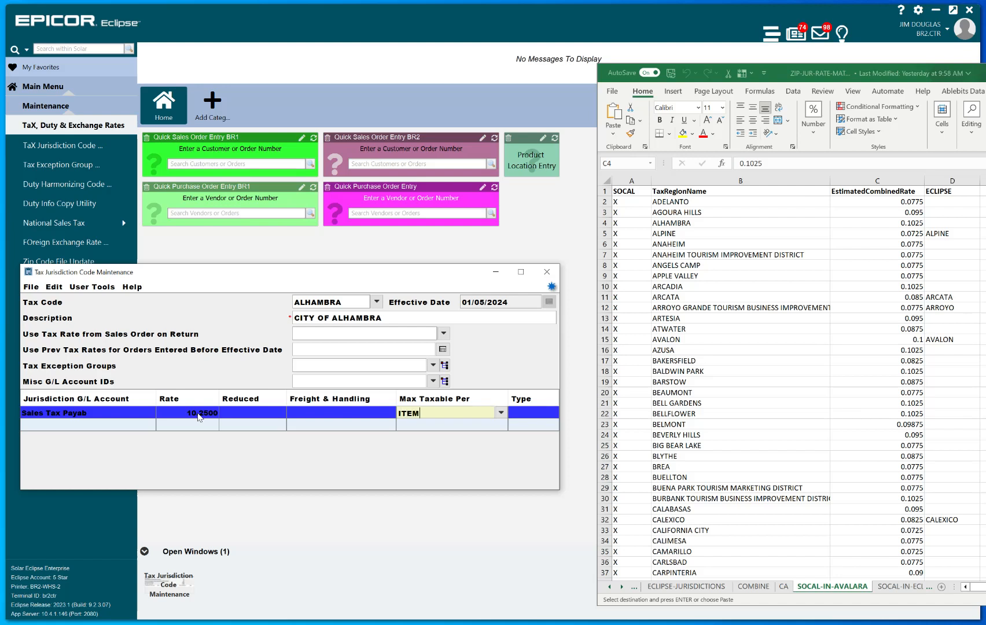
{"action": "key", "text": "Tab"}
{"action": "key", "text": "Tab"}
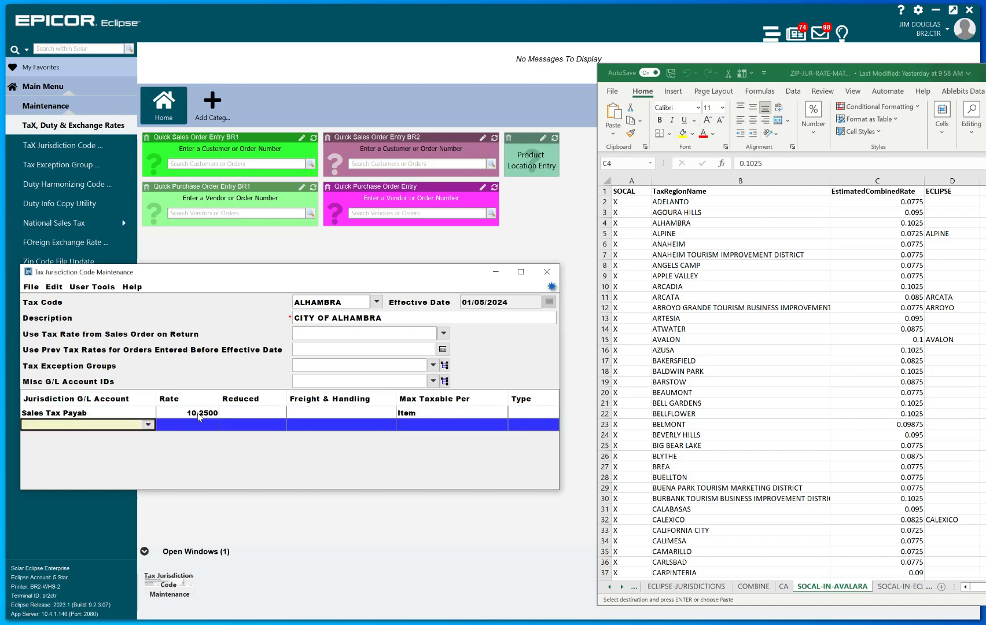
{"action": "left_click", "coordinate": [32, 288]}
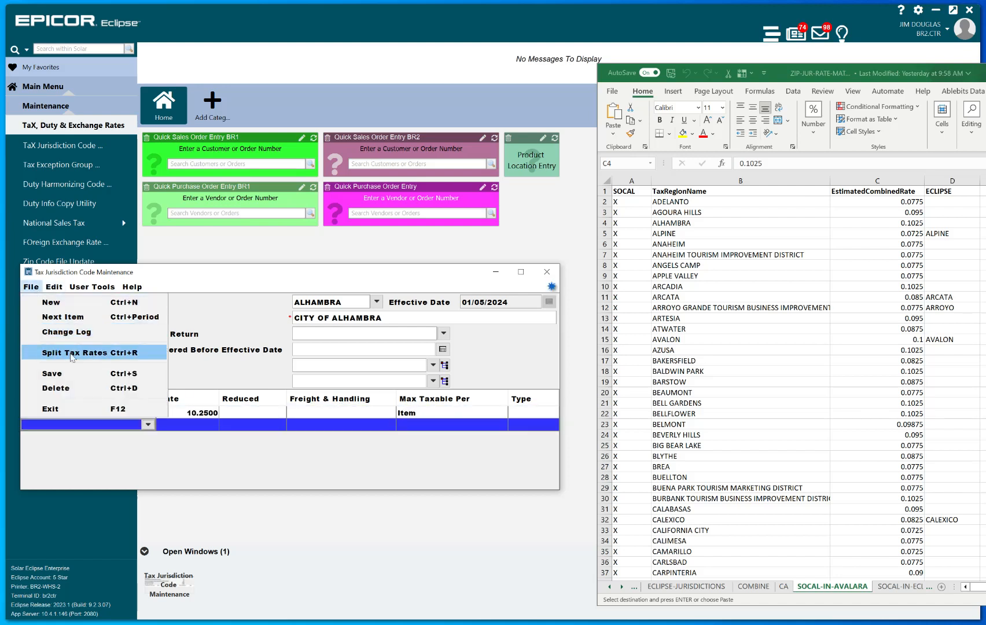
{"action": "left_click", "coordinate": [78, 376]}
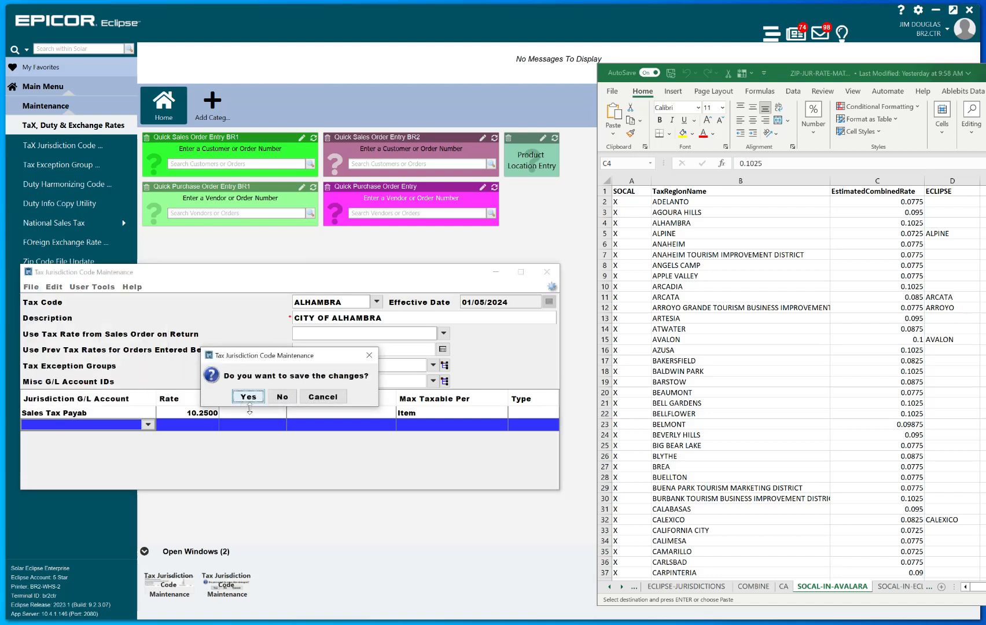
{"action": "left_click", "coordinate": [256, 399]}
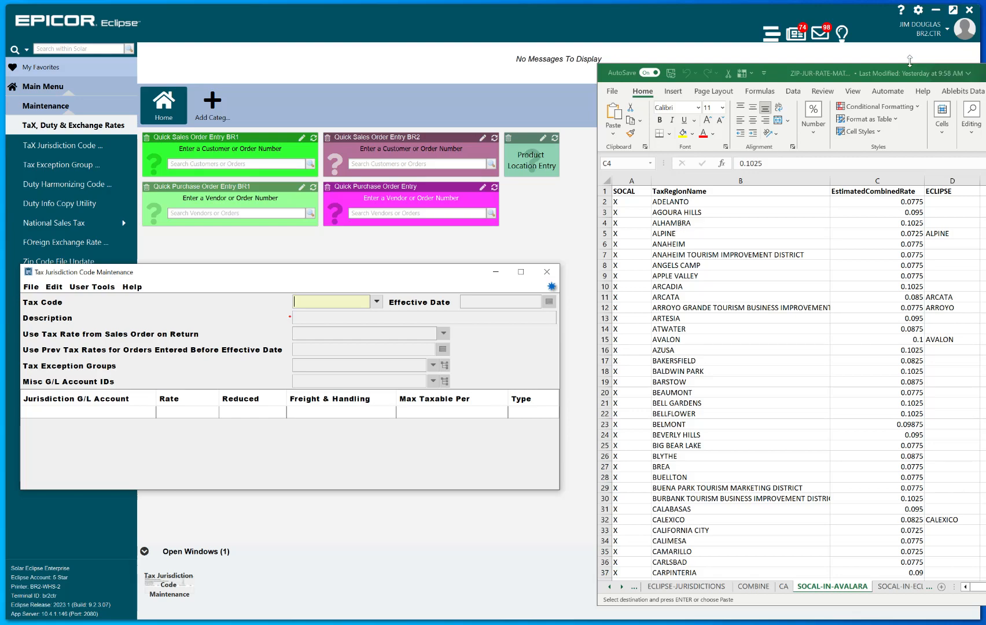
Step: Widen the workbook to review the ZIPS-TO-ASSIGN sheet, select the Alhambra ZIP codes in B8:B13, and place the workbook back beside Eclipse
{"action": "left_click_drag", "start_coordinate": [908, 74], "coordinate": [339, 59]}
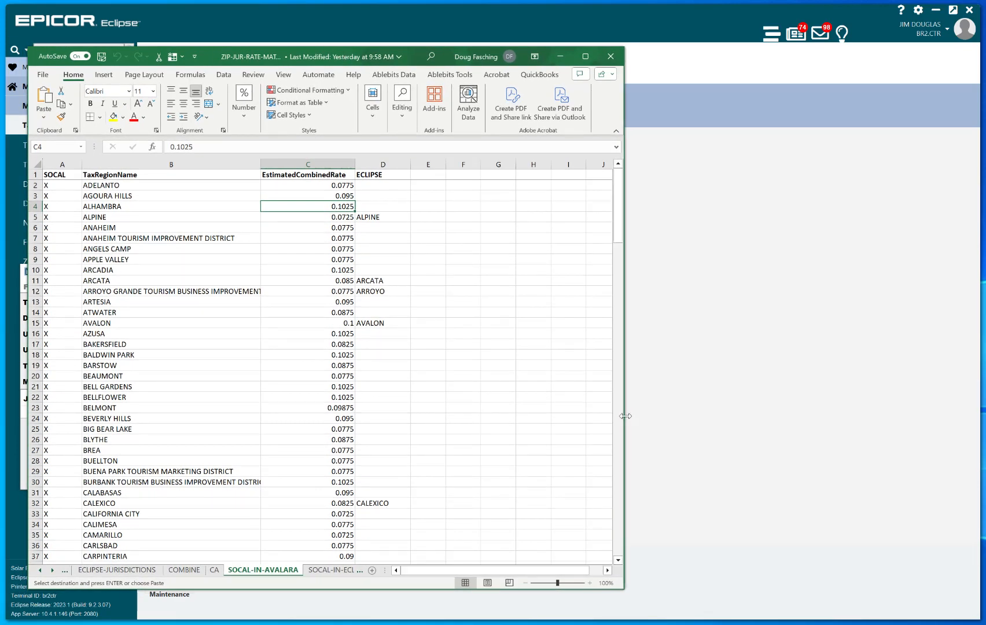
{"action": "left_click_drag", "start_coordinate": [624, 417], "coordinate": [965, 419]}
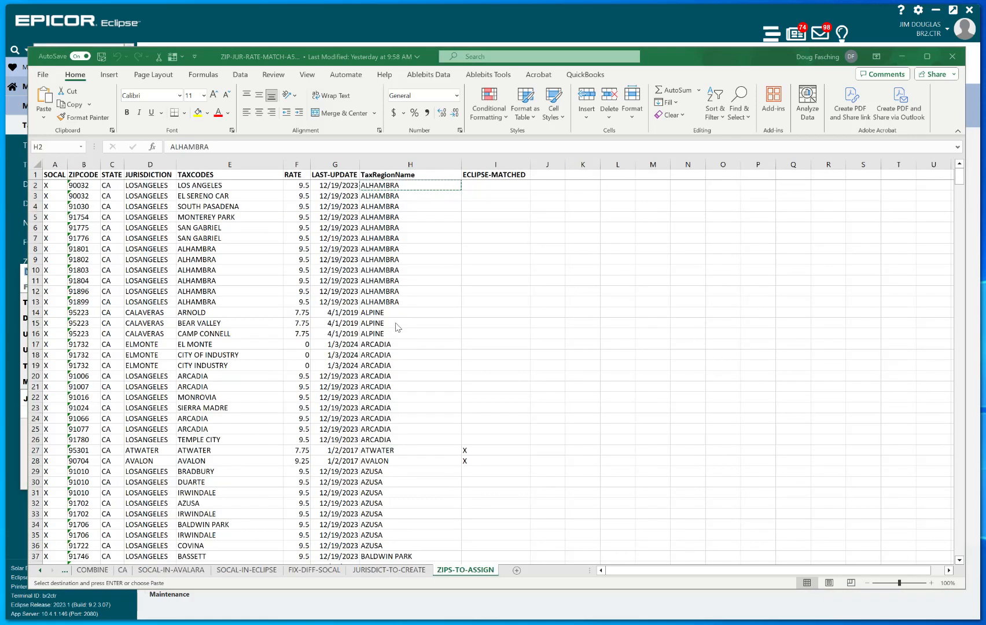
{"action": "scroll", "coordinate": [383, 308], "scroll_direction": "down", "scroll_amount": 2}
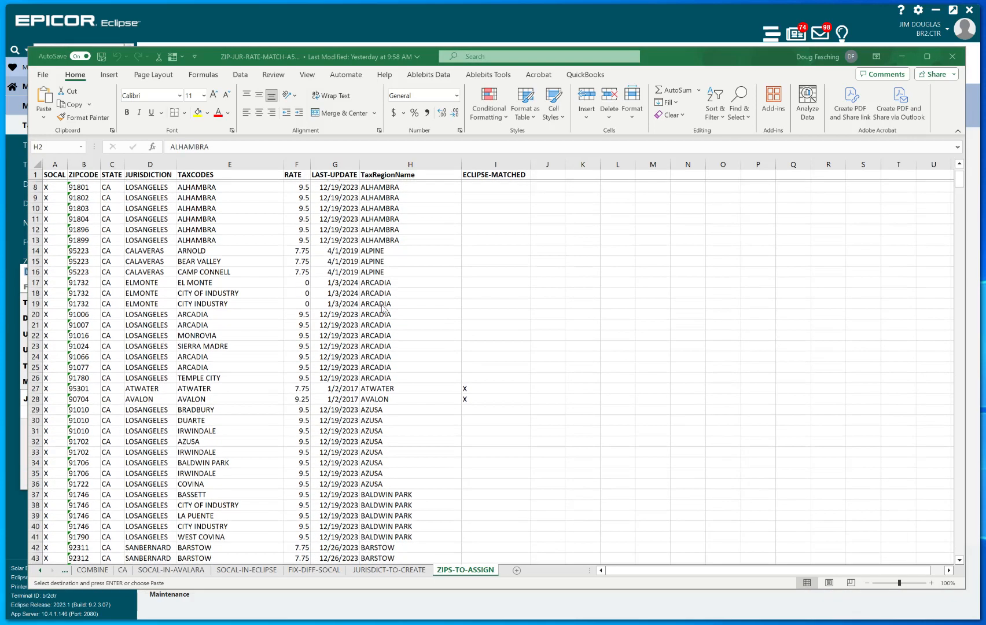
{"action": "scroll", "coordinate": [382, 308], "scroll_direction": "up", "scroll_amount": 2}
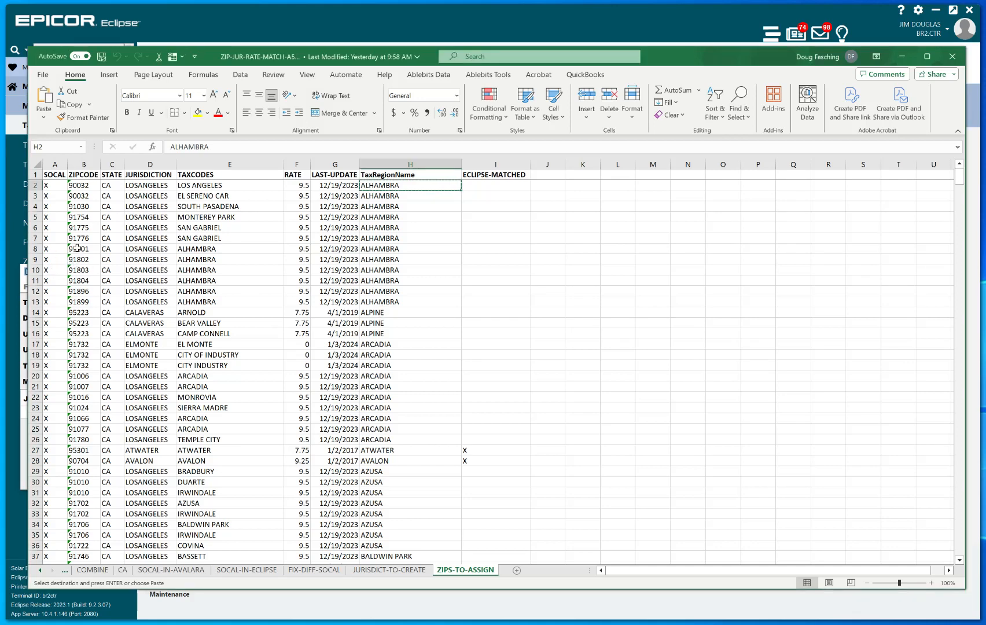
{"action": "left_click_drag", "start_coordinate": [77, 249], "coordinate": [89, 303]}
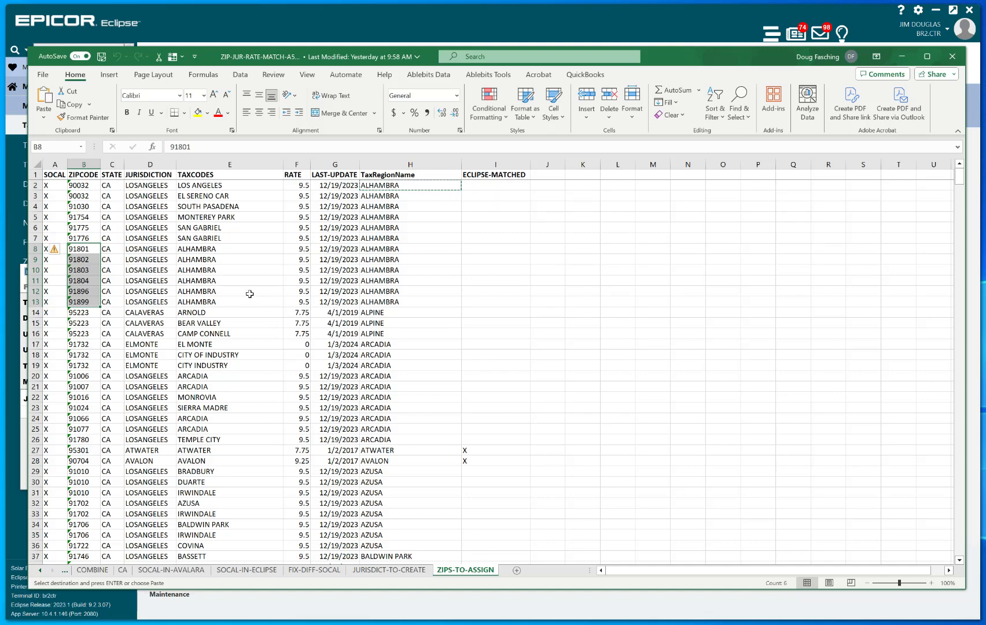
{"action": "left_click_drag", "start_coordinate": [698, 61], "coordinate": [985, 85]}
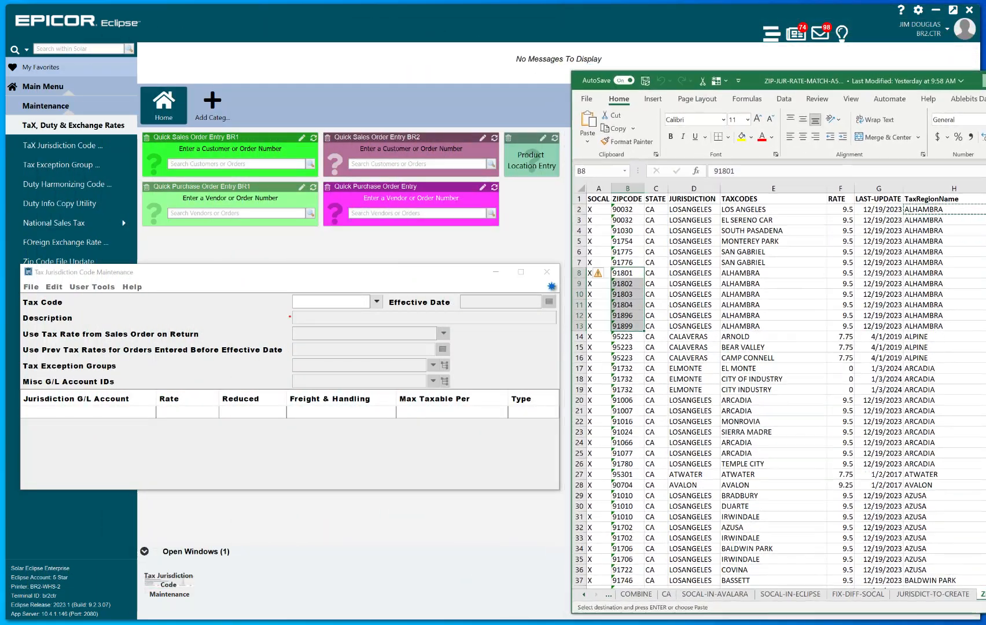
Step: Close Tax Jurisdiction Code Maintenance and open Zip Code Maintenance
{"action": "left_click", "coordinate": [296, 305]}
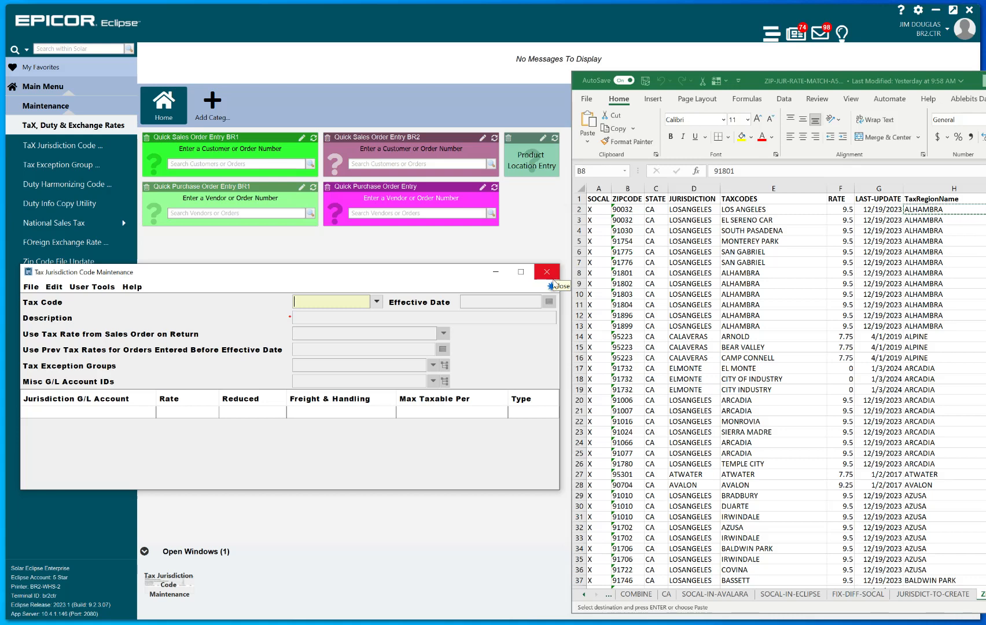
{"action": "left_click", "coordinate": [545, 273]}
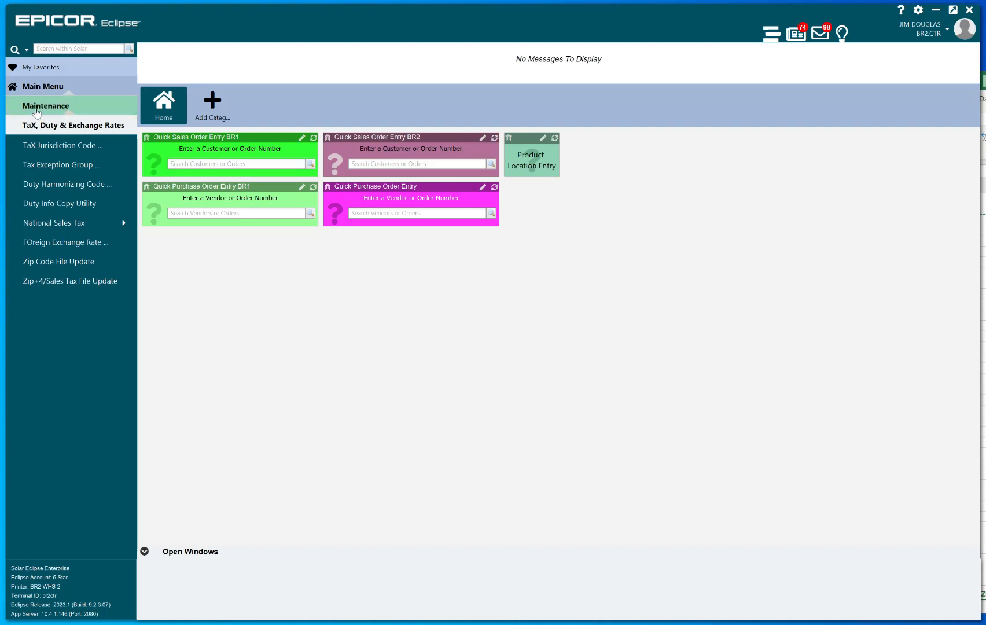
{"action": "left_click", "coordinate": [39, 108]}
{"action": "left_click", "coordinate": [79, 397]}
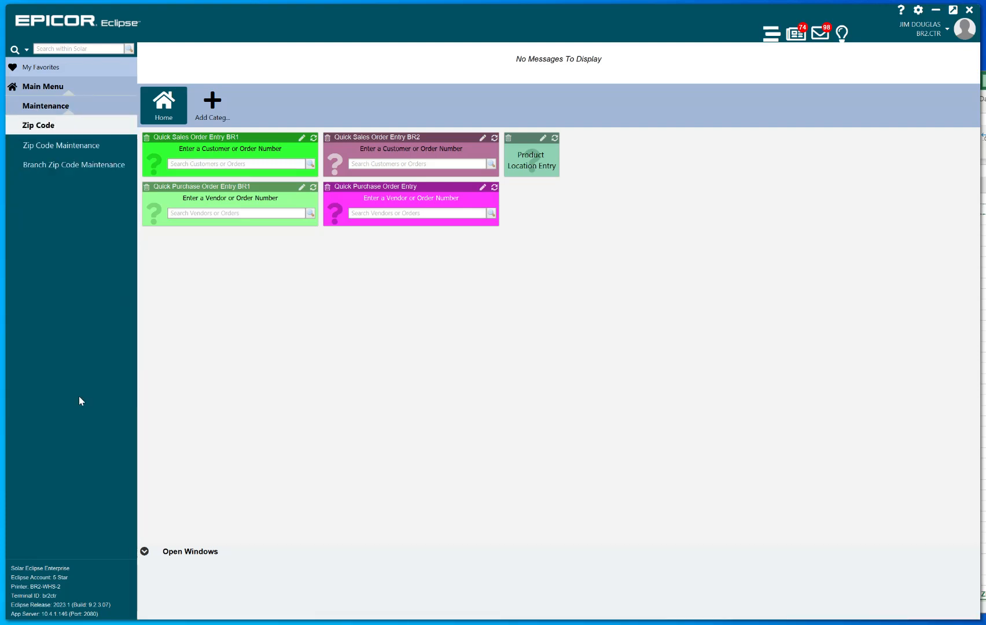
{"action": "left_click", "coordinate": [53, 152]}
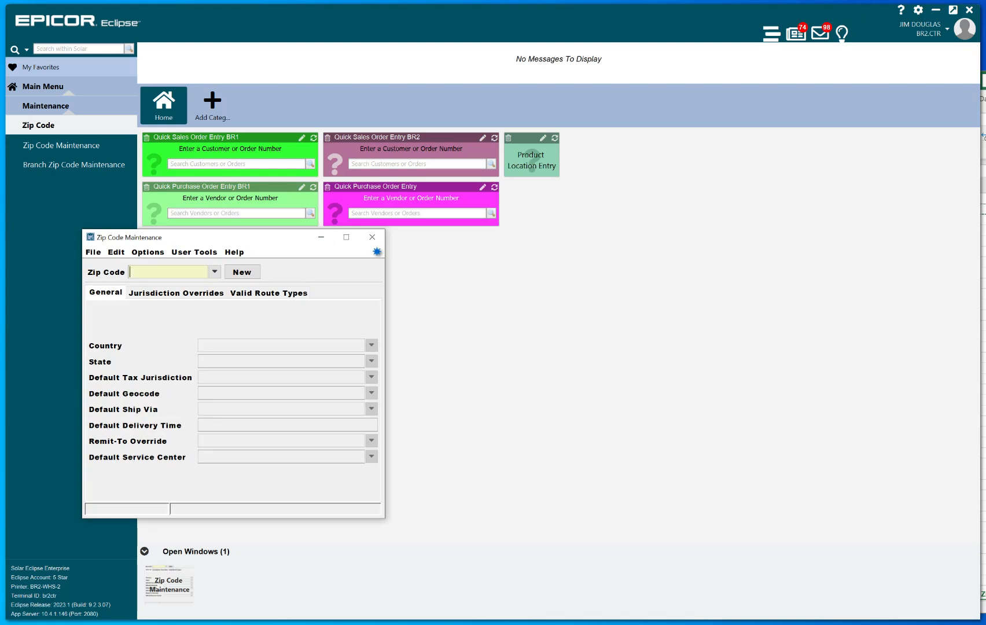
Step: Place the workbook beside Zip Code Maintenance, reduce the selection to B8, and load the record for ZIP code 91801
{"action": "left_click_drag", "start_coordinate": [985, 78], "coordinate": [849, 78]}
{"action": "key", "text": "shift+Up"}
{"action": "key", "text": "shift+Up"}
{"action": "key", "text": "shift+Up"}
{"action": "key", "text": "shift+Up"}
{"action": "key", "text": "shift+Up"}
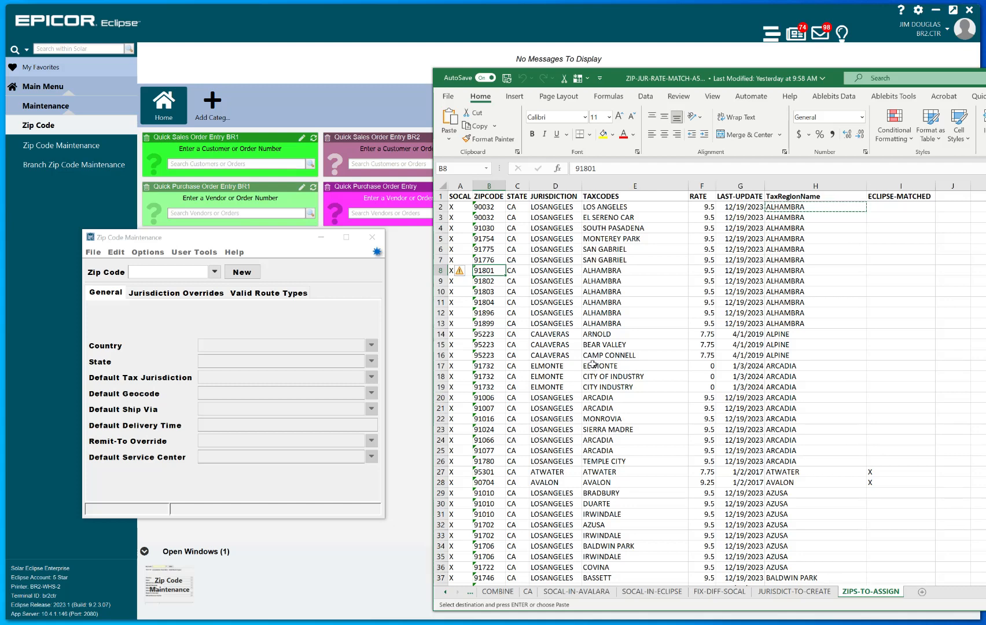
{"action": "left_click", "coordinate": [164, 271]}
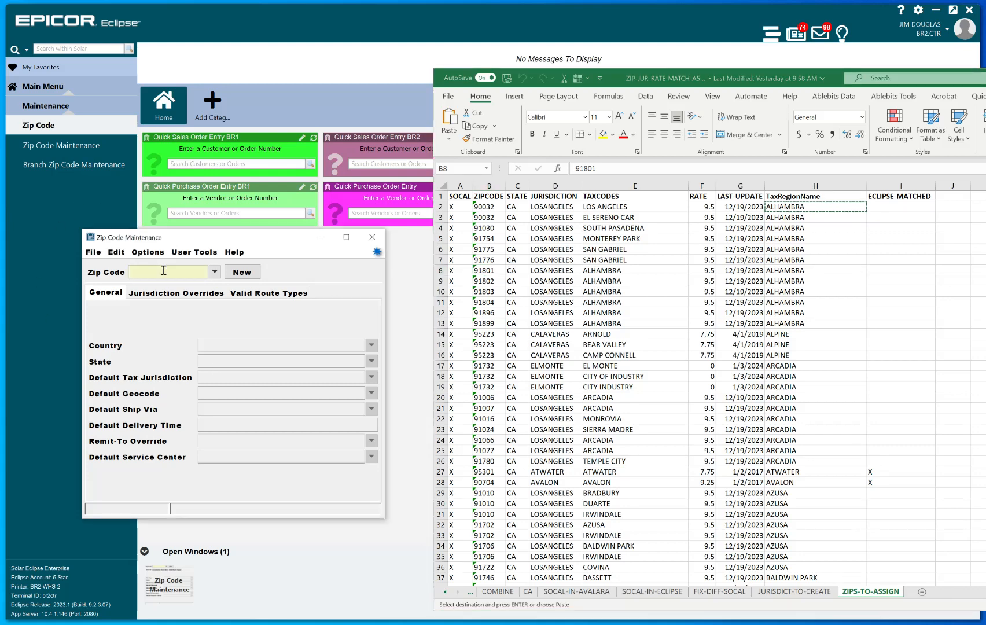
{"action": "type", "text": "91081"}
{"action": "double_click", "coordinate": [164, 270]}
{"action": "type", "text": "91801"}
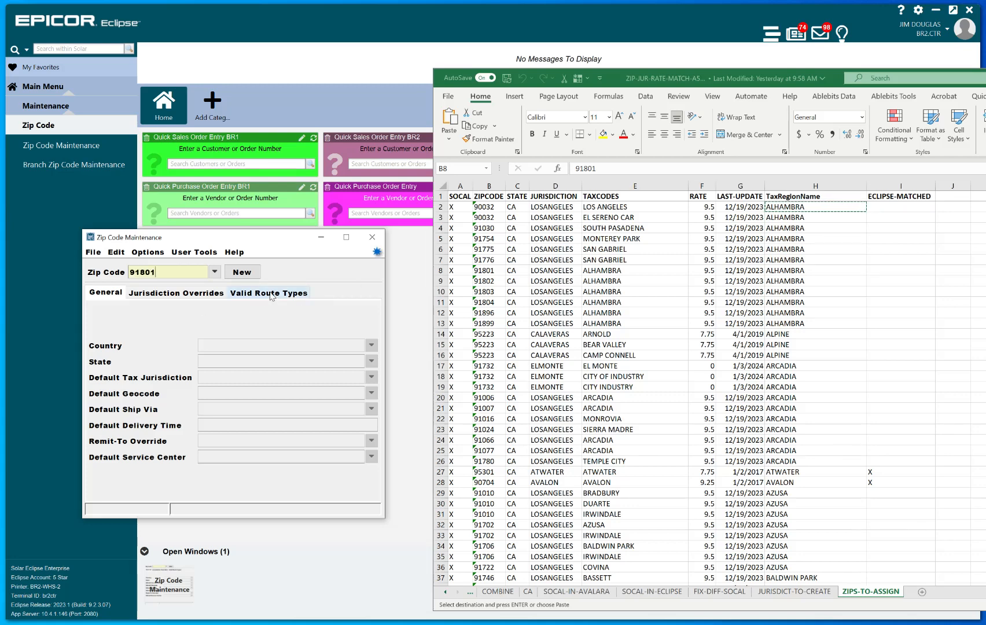
{"action": "key", "text": "Tab"}
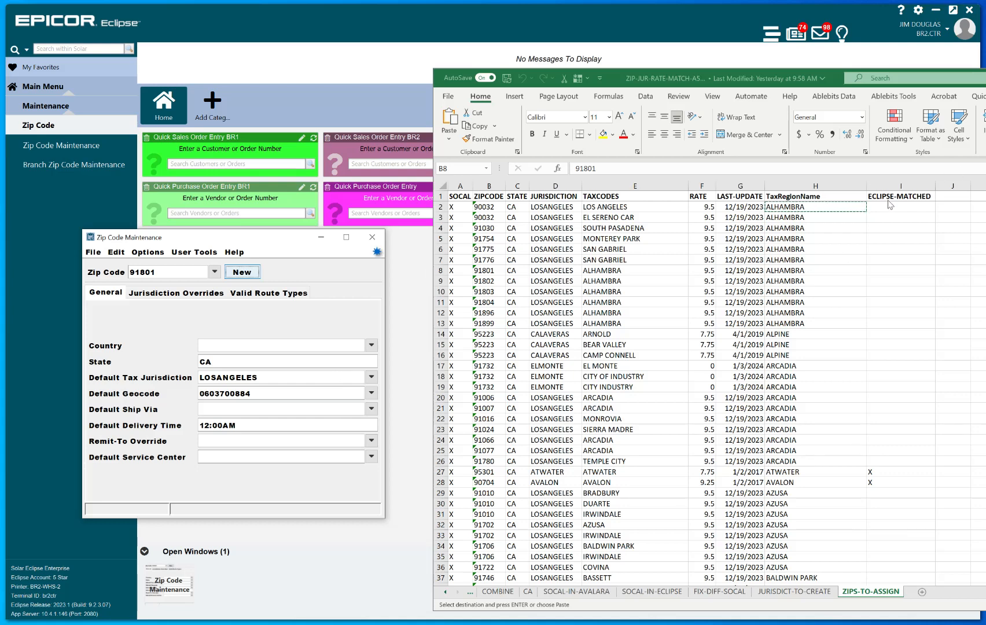
{"action": "left_click", "coordinate": [831, 206]}
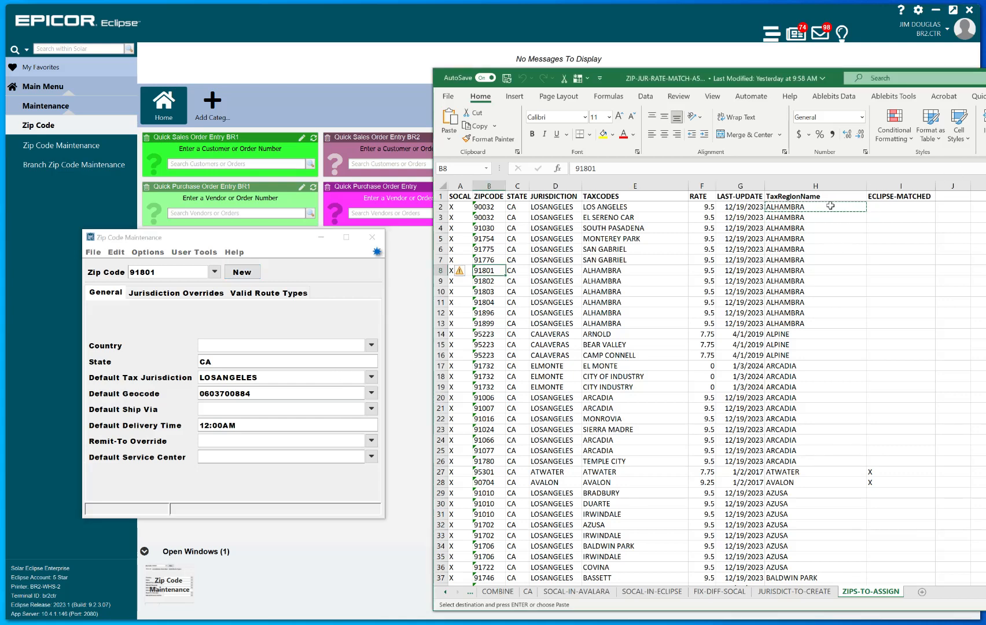
{"action": "left_click", "coordinate": [321, 375]}
{"action": "left_click", "coordinate": [321, 375]}
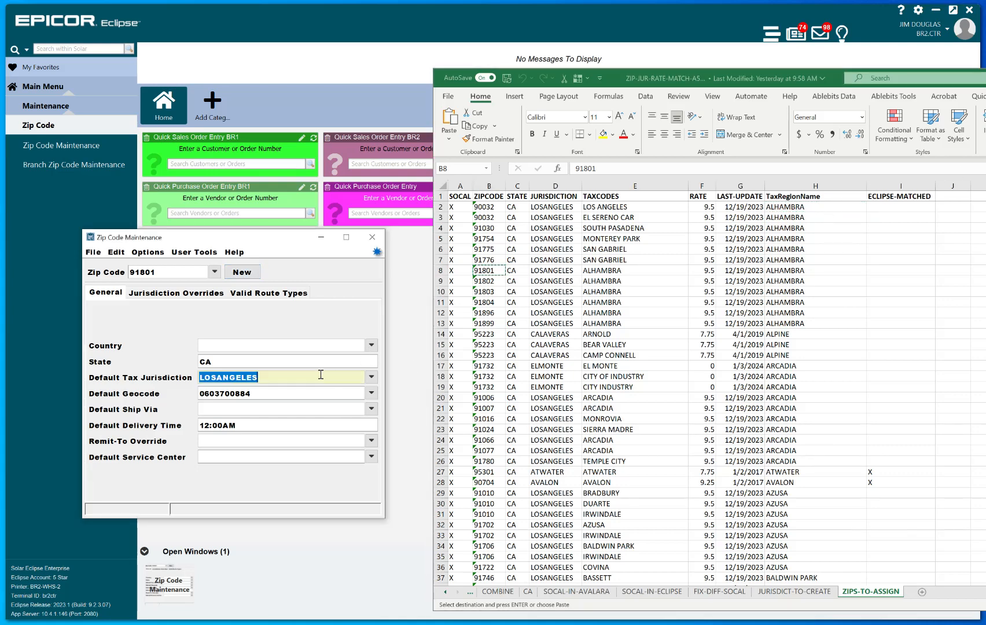
{"action": "type", "text": "91801"}
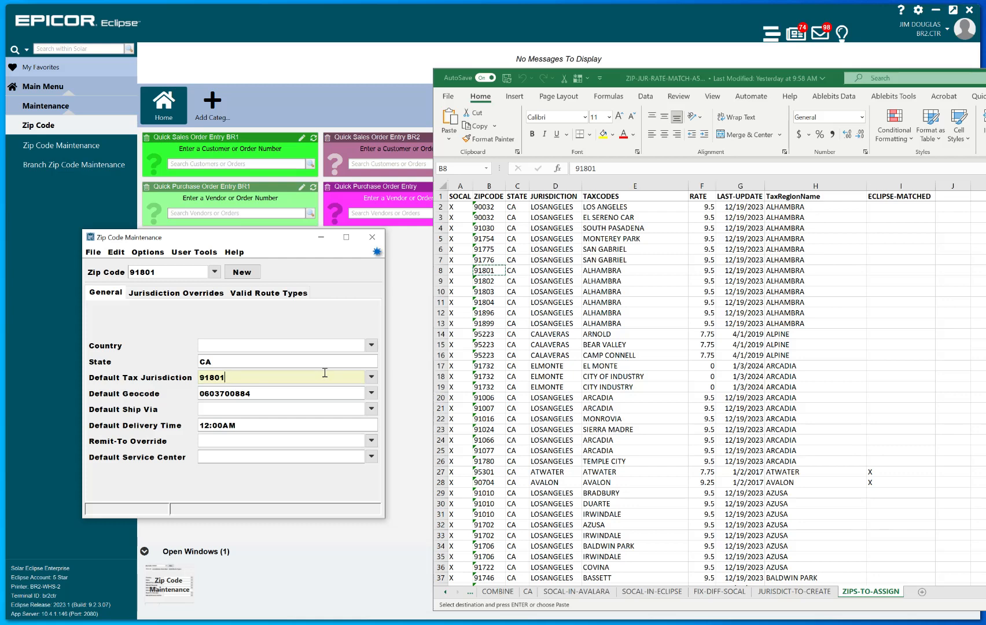
{"action": "key", "text": "BackSpace"}
{"action": "key", "text": "BackSpace"}
{"action": "key", "text": "BackSpace"}
{"action": "key", "text": "BackSpace"}
{"action": "key", "text": "BackSpace"}
Step: Set the Default Tax Jurisdiction of ZIP code 91801 to ALHAMBRA, copied from cell H2 of the workbook
{"action": "left_click", "coordinate": [803, 208]}
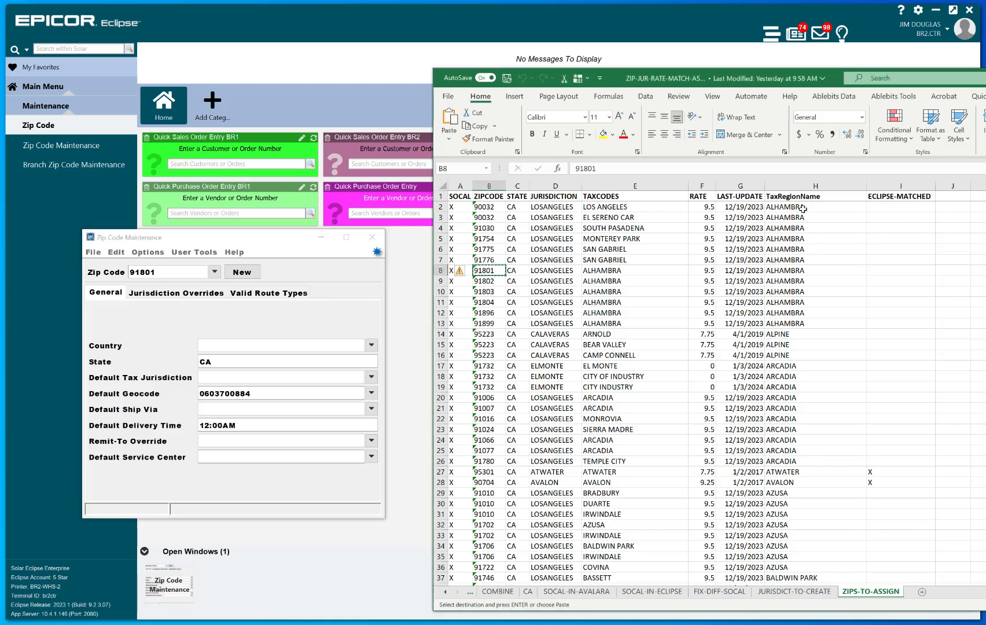
{"action": "key", "text": "ctrl+c"}
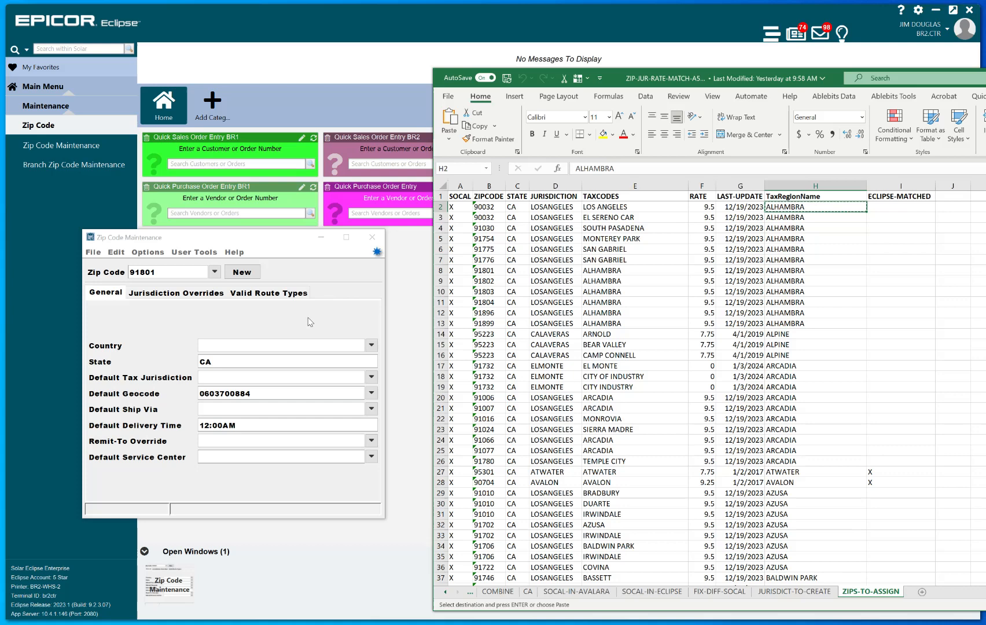
{"action": "left_click", "coordinate": [274, 377]}
{"action": "key", "text": "ctrl+v"}
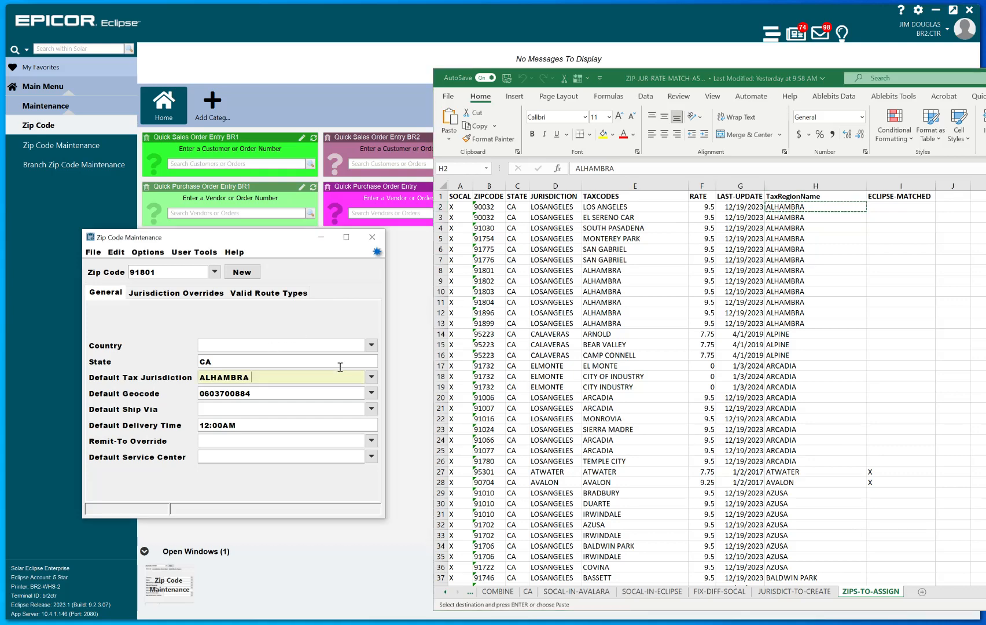
{"action": "key", "text": "Tab"}
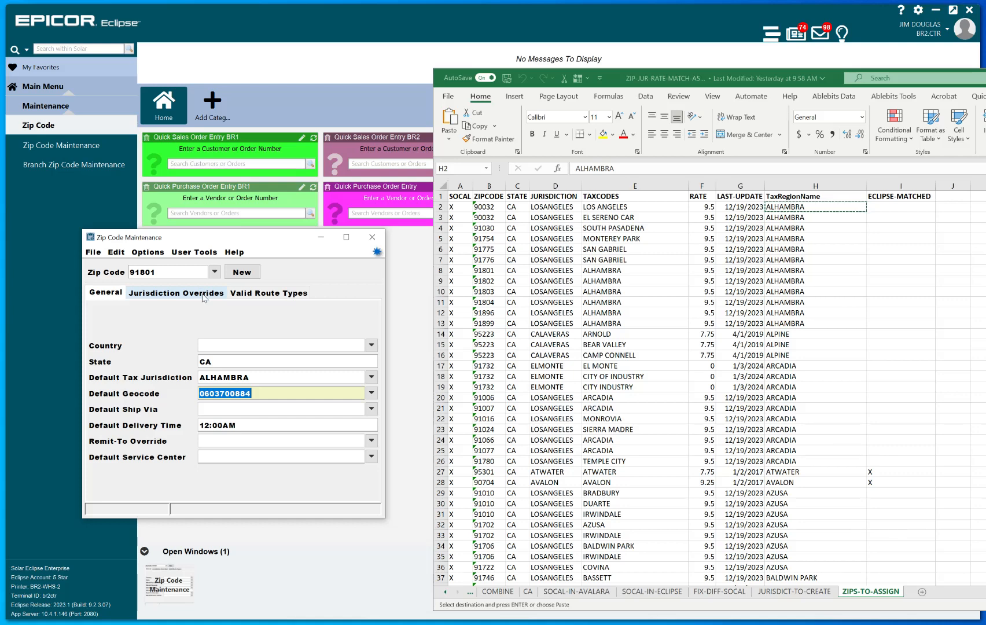
Step: Check the jurisdiction overrides and valid route types of ZIP code 91801, and save the record's changes
{"action": "left_click", "coordinate": [204, 295]}
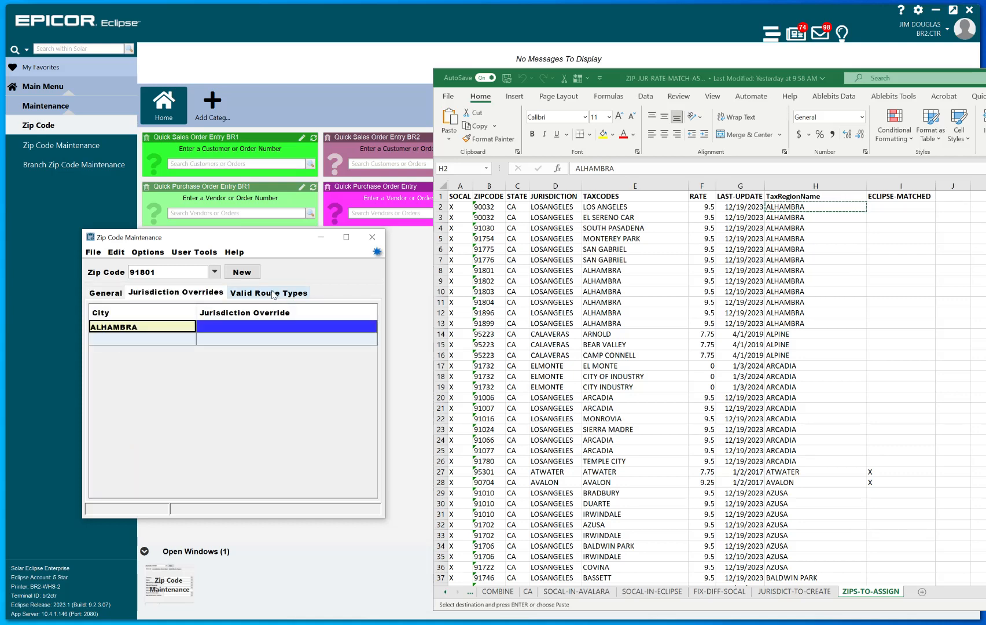
{"action": "left_click", "coordinate": [273, 294]}
{"action": "left_click", "coordinate": [103, 293]}
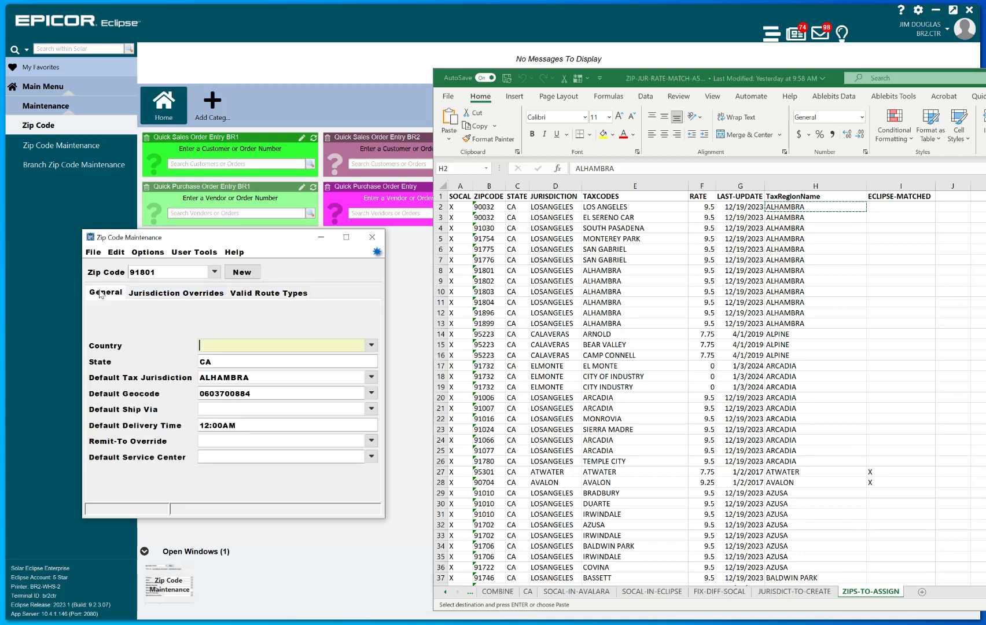
{"action": "left_click", "coordinate": [93, 252]}
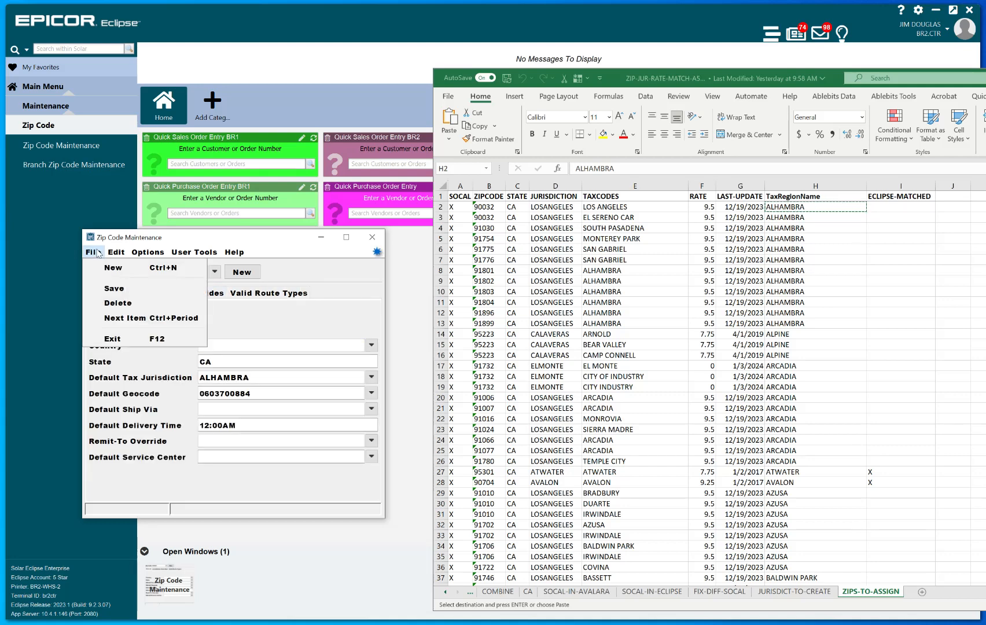
{"action": "left_click", "coordinate": [287, 326]}
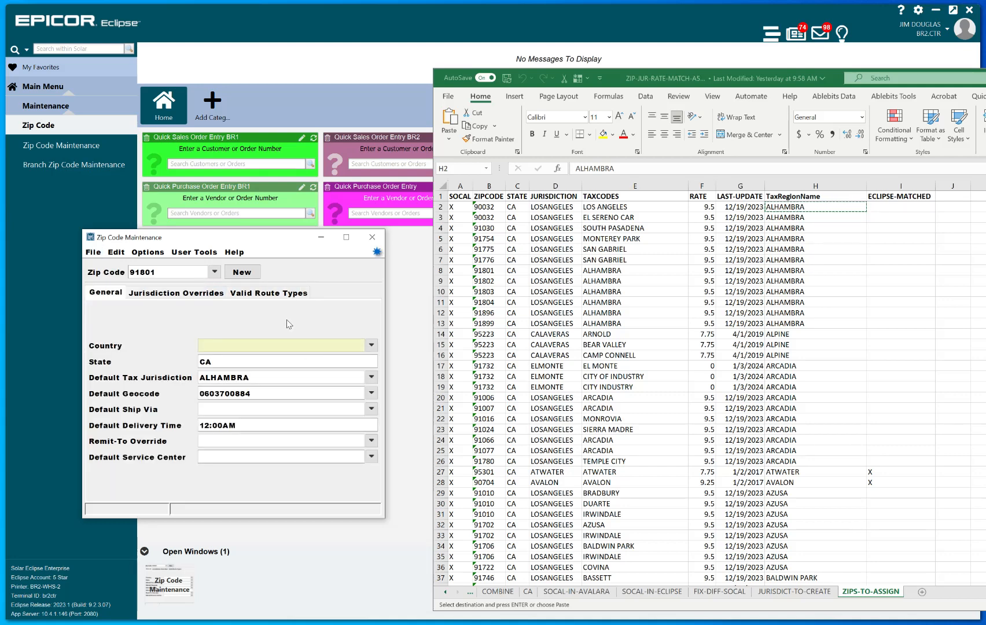
{"action": "key", "text": "Escape"}
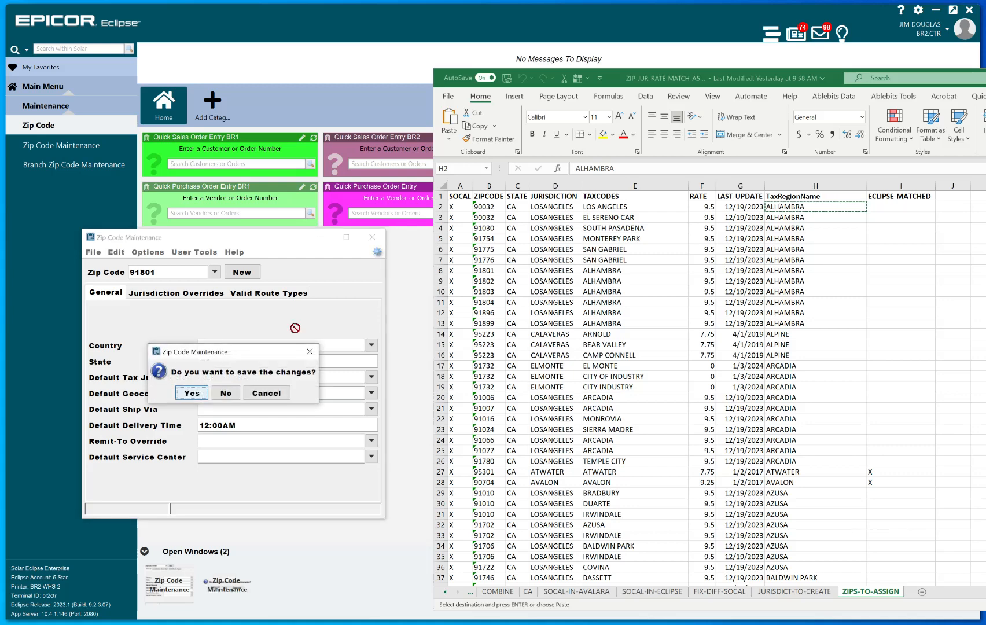
{"action": "key", "text": "Return"}
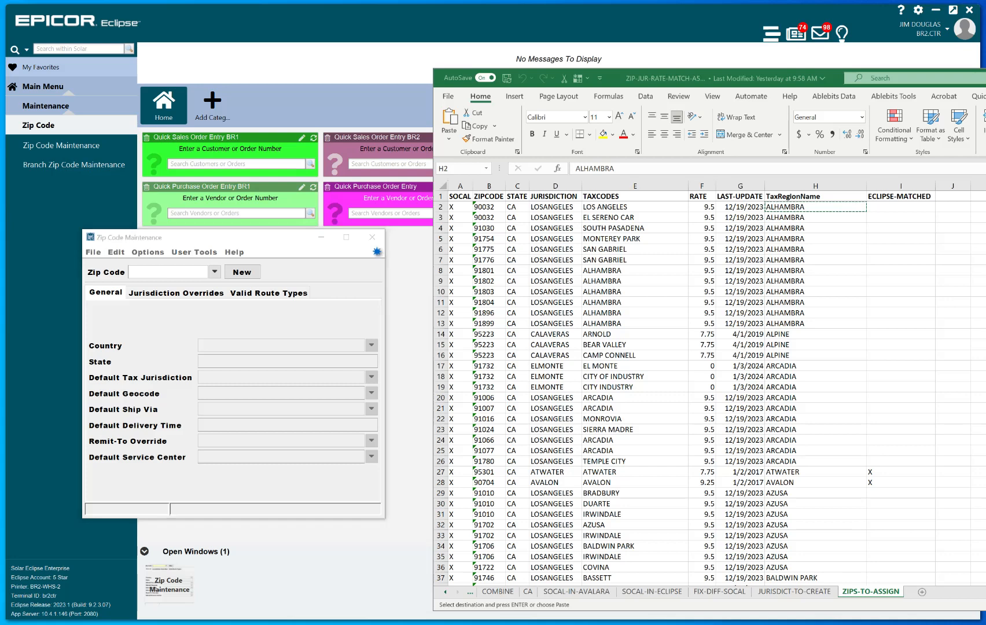
{"action": "left_click", "coordinate": [484, 206]}
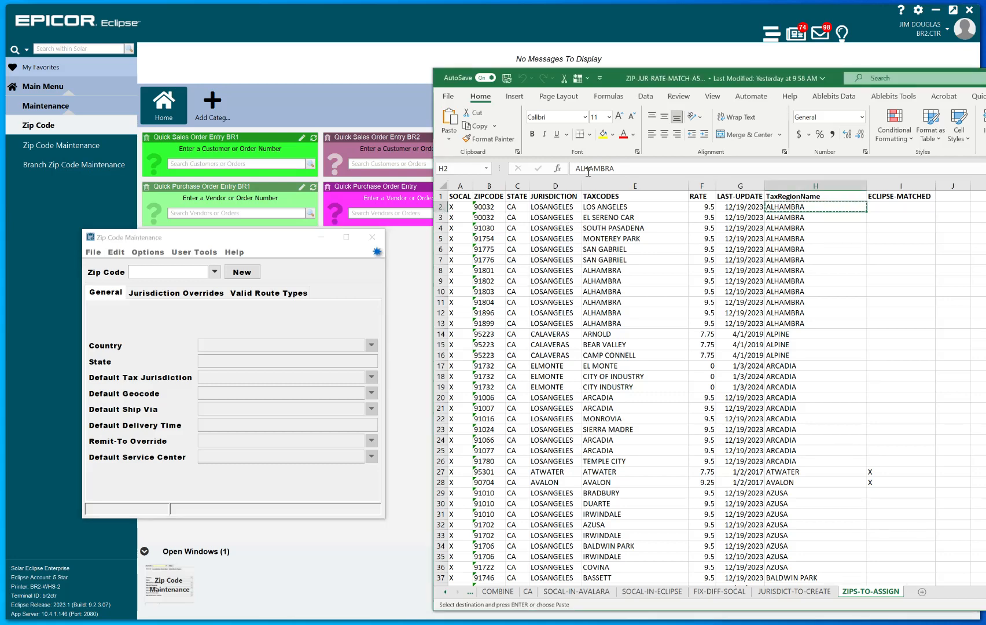
{"action": "left_click", "coordinate": [440, 207]}
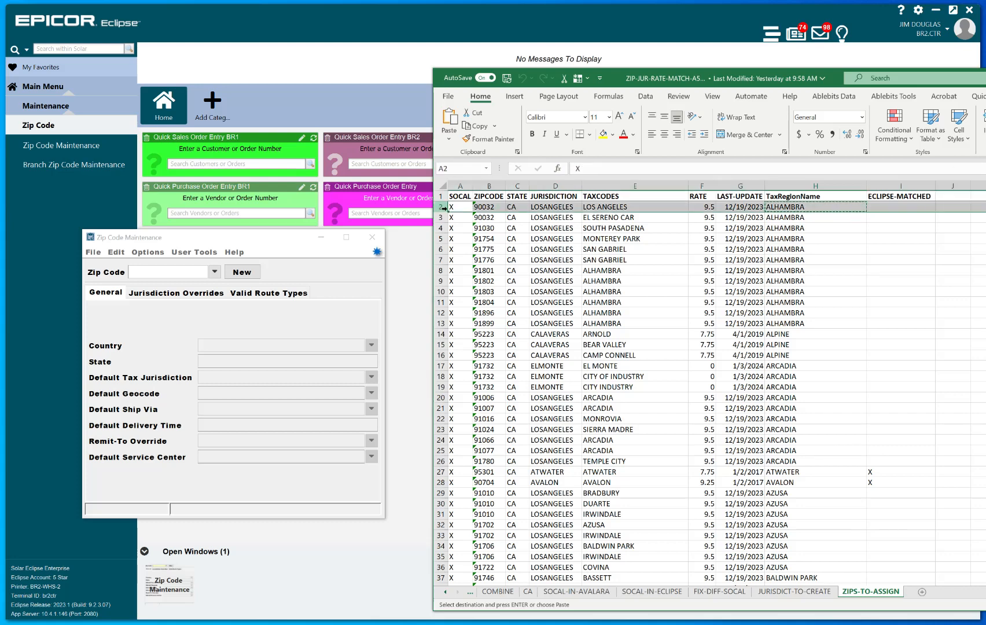
{"action": "left_click", "coordinate": [612, 134]}
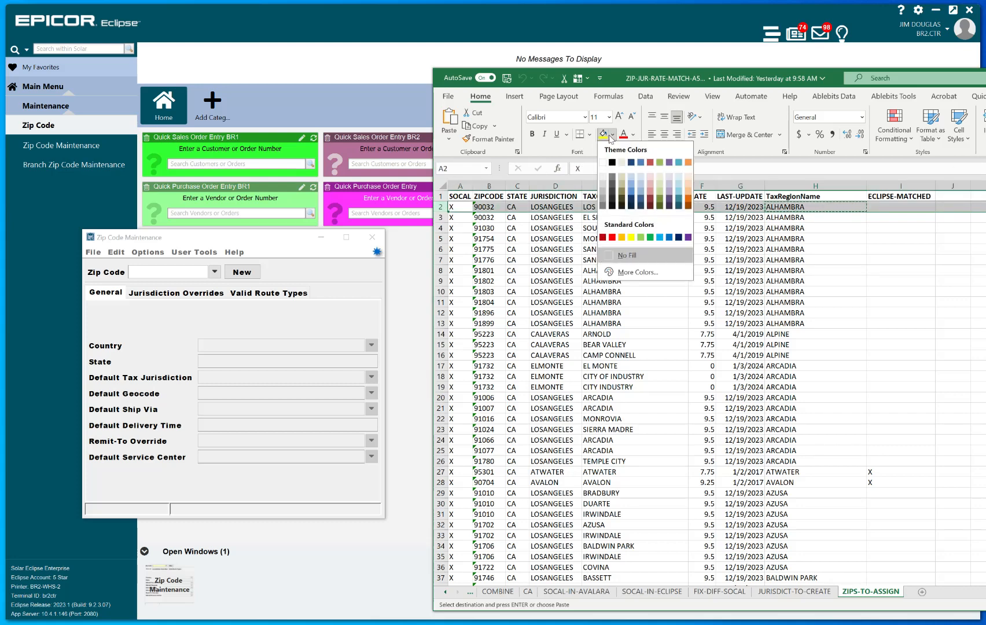
{"action": "left_click", "coordinate": [658, 176]}
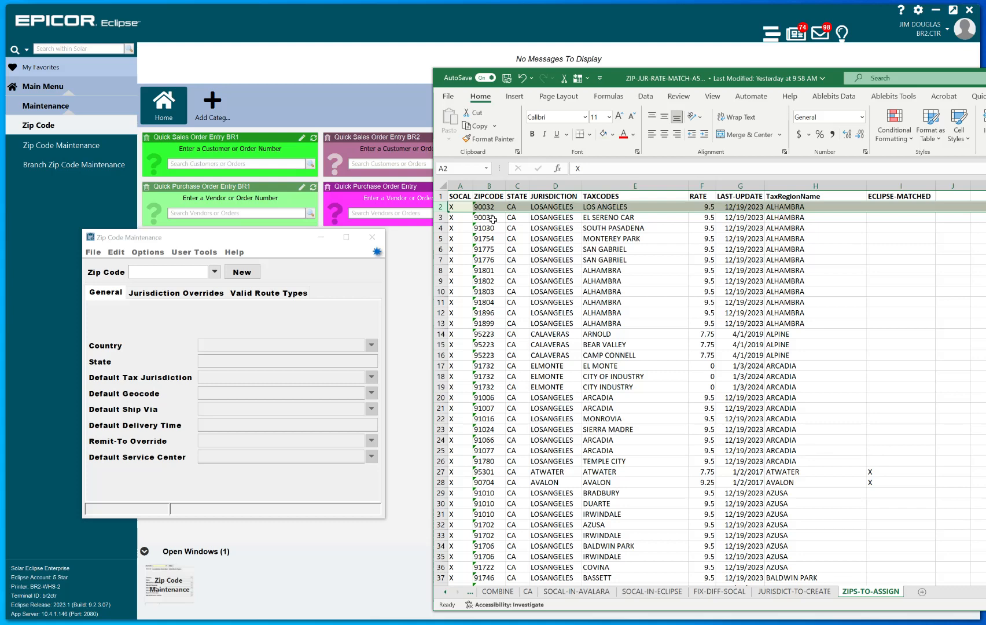
{"action": "left_click", "coordinate": [523, 80]}
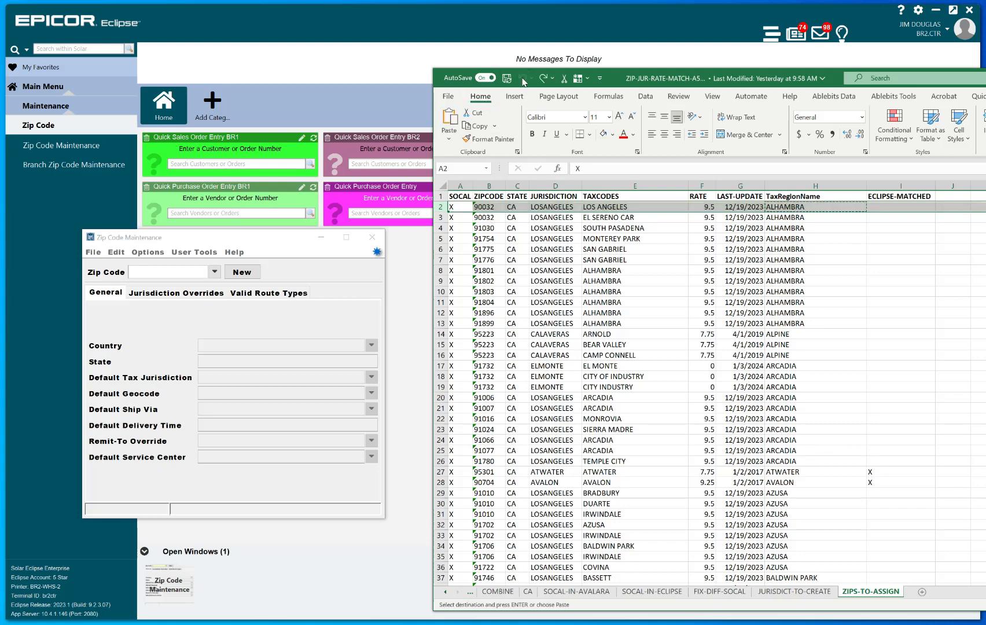
Step: Shade row 8 of the ZIPS-TO-ASSIGN sheet, holding ZIP code 91801, with the light green fill
{"action": "left_click", "coordinate": [442, 270]}
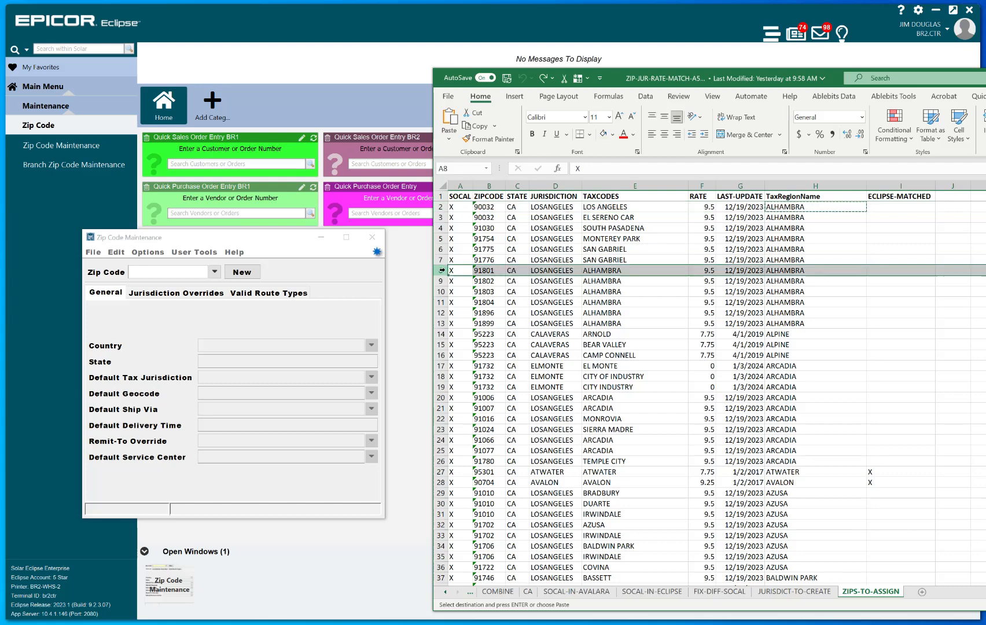
{"action": "left_click", "coordinate": [603, 136]}
Step: Copy ZIP code 91802 from cell B9 and load its record in Zip Code Maintenance
{"action": "left_click", "coordinate": [501, 283]}
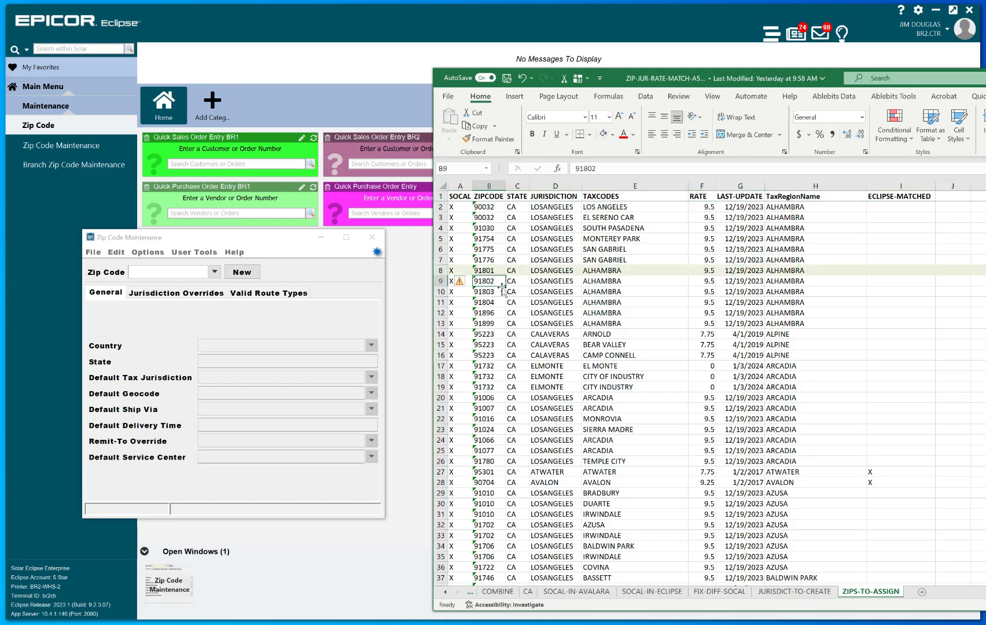
{"action": "key", "text": "ctrl+c"}
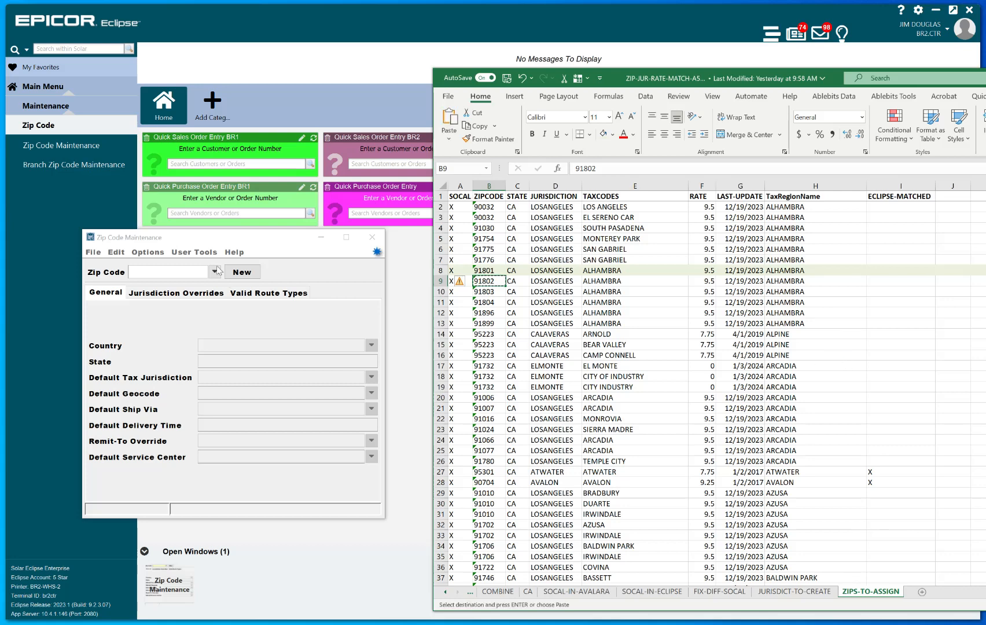
{"action": "left_click", "coordinate": [197, 272]}
{"action": "key", "text": "ctrl+v"}
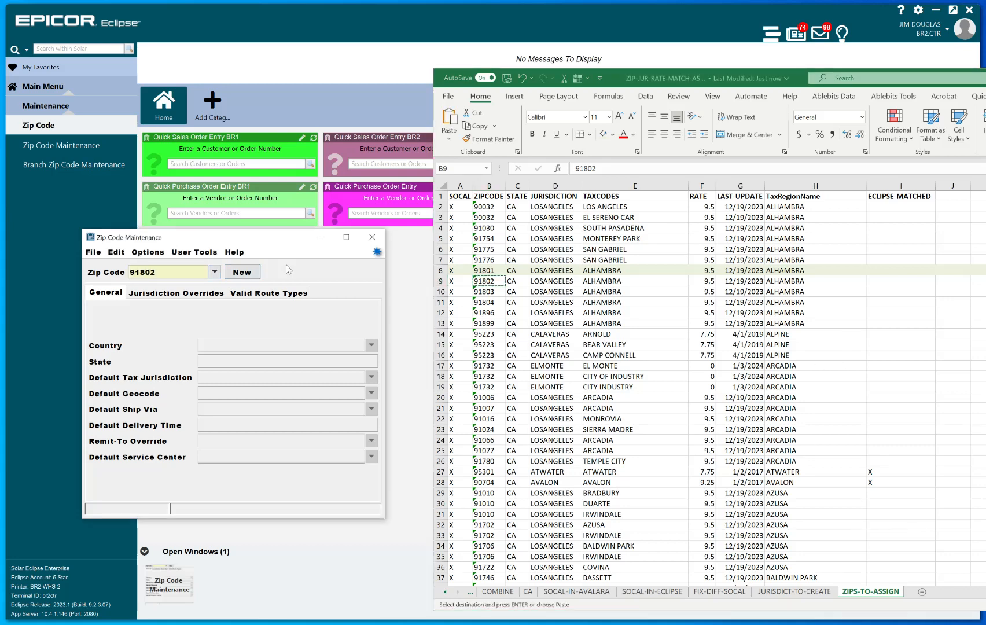
{"action": "key", "text": "Tab"}
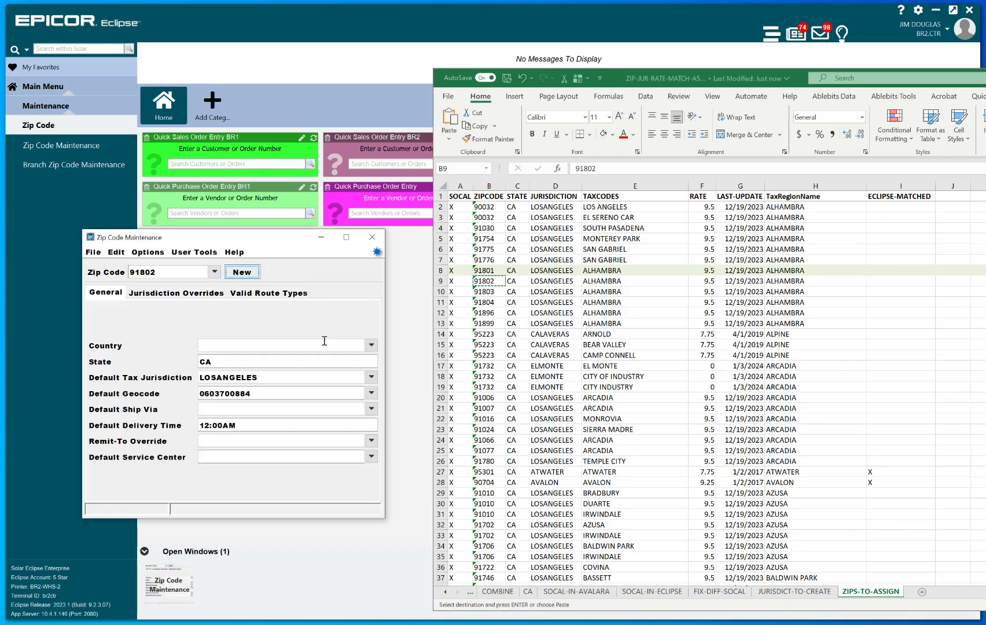
Step: Replace the Default Tax Jurisdiction of ZIP code 91802 with ALHAMBRA, copied from cell E8 of the workbook
{"action": "left_click", "coordinate": [614, 271]}
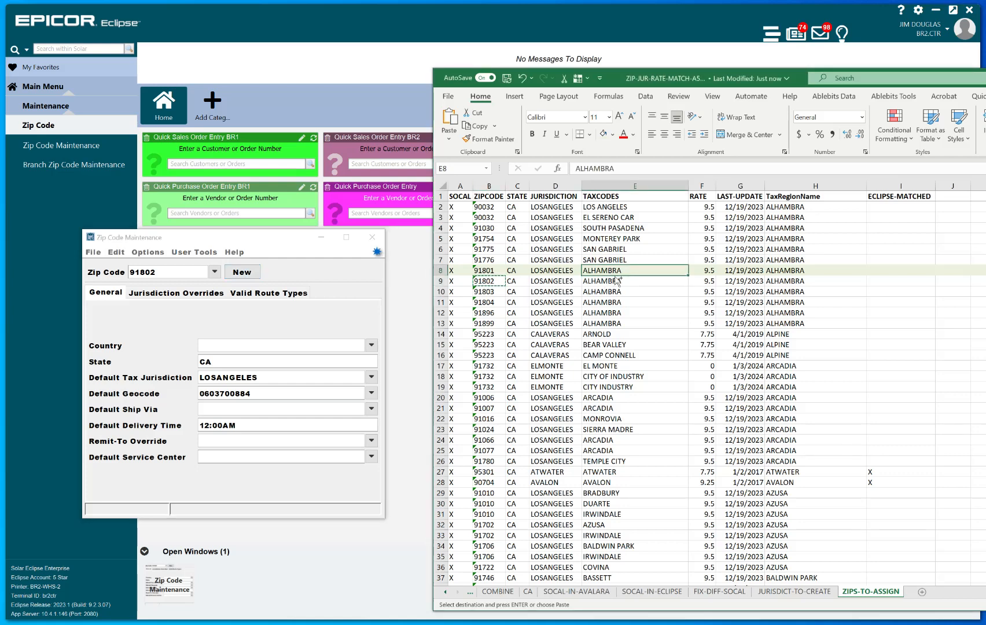
{"action": "key", "text": "ctrl+c"}
{"action": "left_click", "coordinate": [270, 375]}
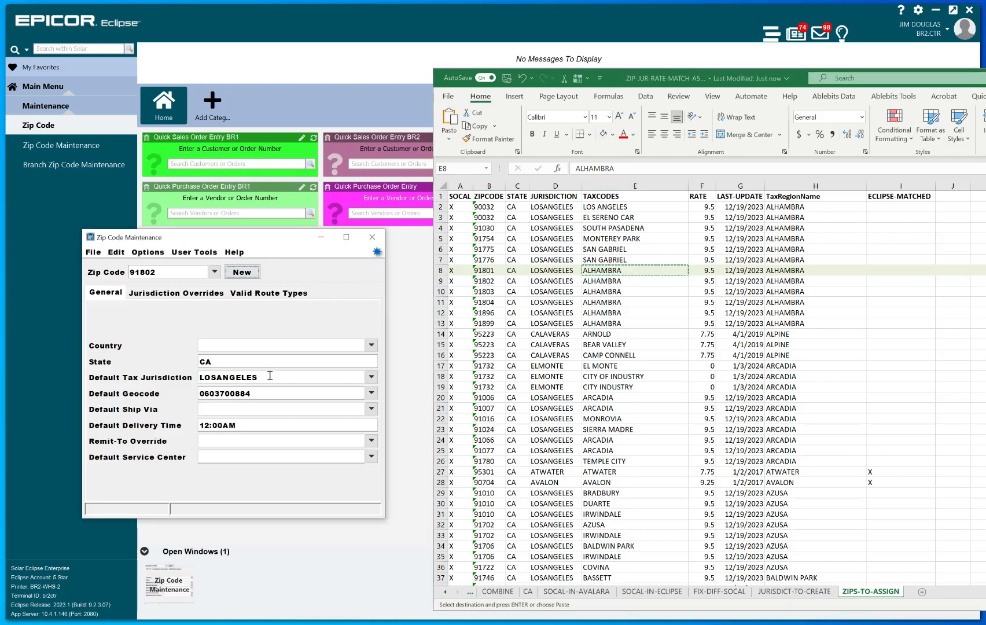
{"action": "left_click", "coordinate": [270, 376]}
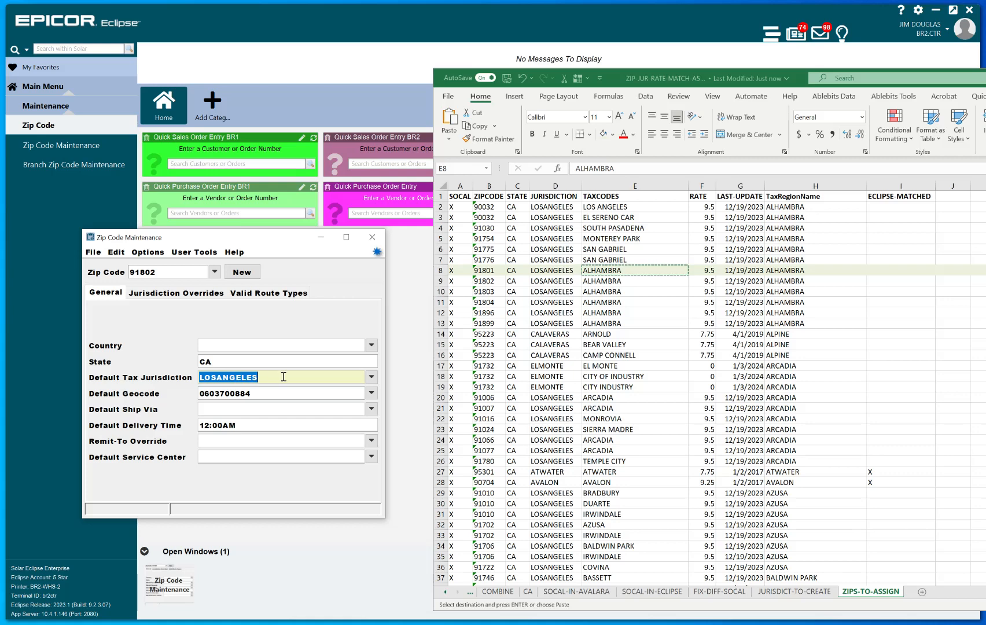
{"action": "key", "text": "ctrl+v"}
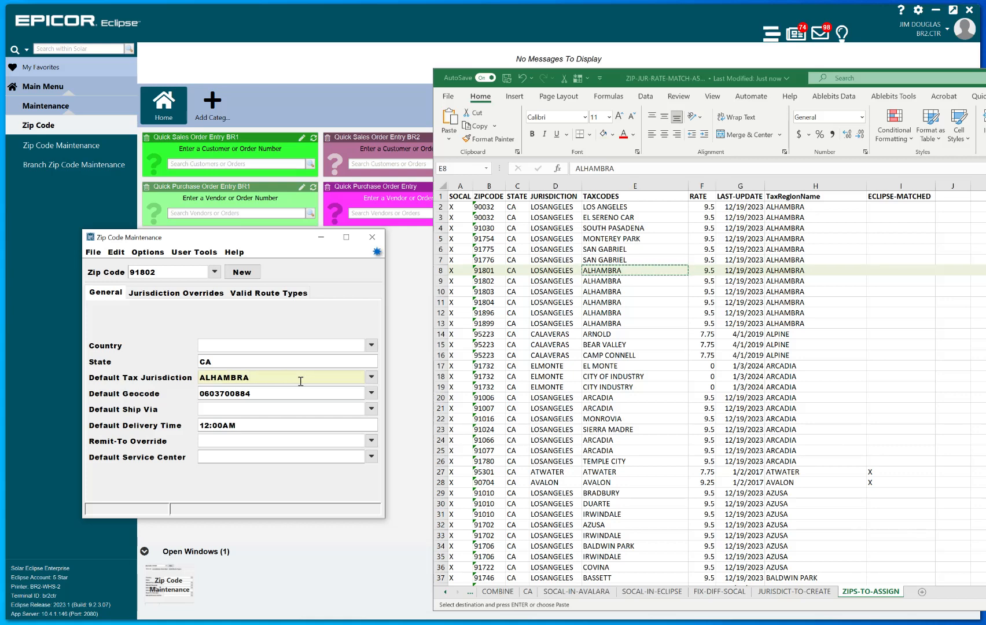
Step: Save the changes to the record of ZIP code 91802
{"action": "key", "text": "Tab"}
{"action": "key", "text": "Tab"}
{"action": "key", "text": "Tab"}
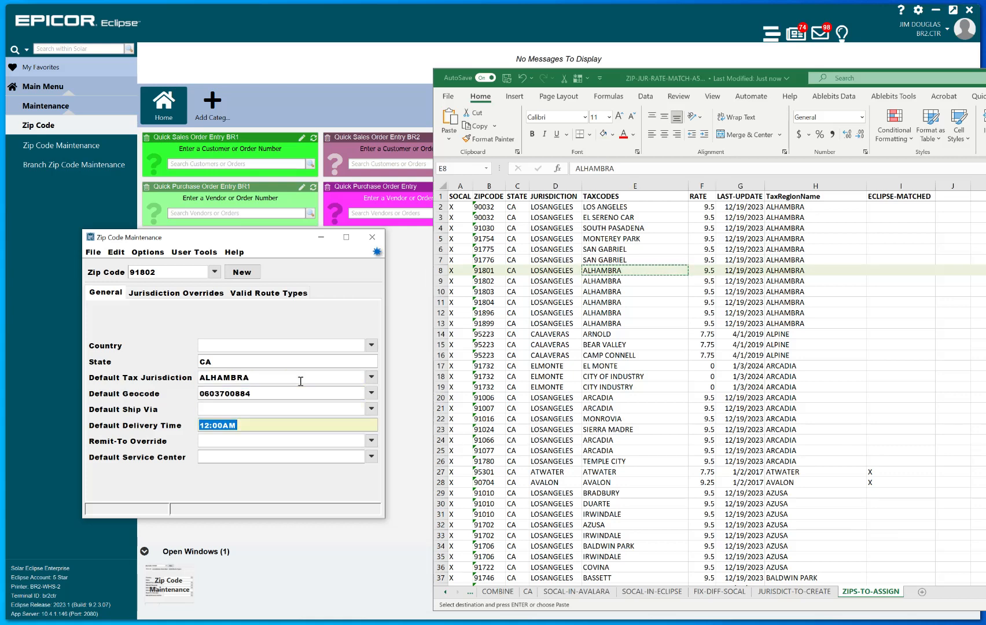
{"action": "key", "text": "Escape"}
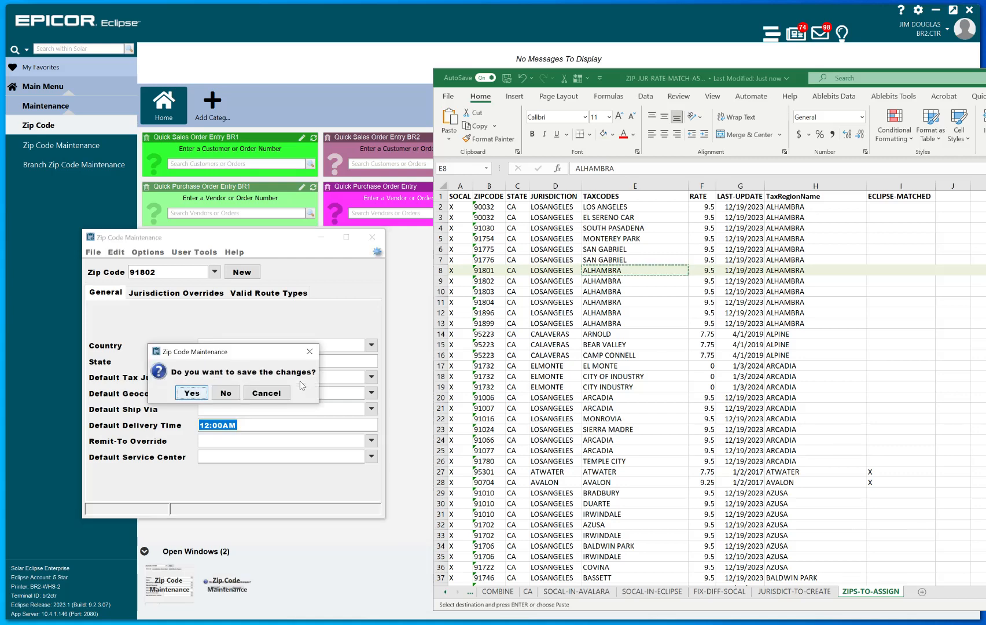
{"action": "key", "text": "Return"}
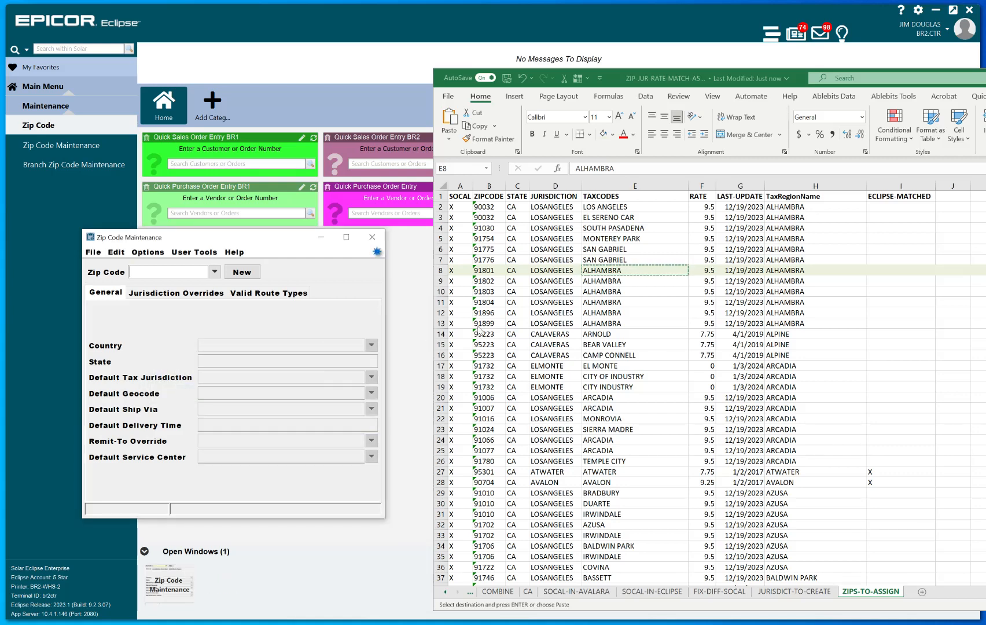
Step: Shade row 9 of the ZIPS-TO-ASSIGN sheet, holding ZIP code 91802, with the light green fill
{"action": "left_click", "coordinate": [441, 281]}
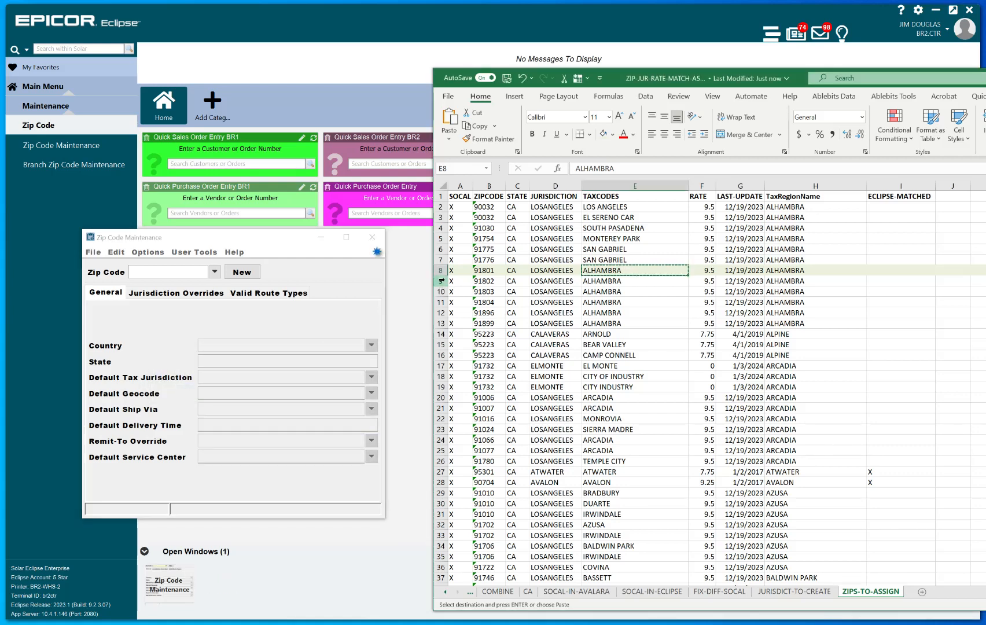
{"action": "left_click", "coordinate": [440, 281]}
{"action": "key", "text": "Escape"}
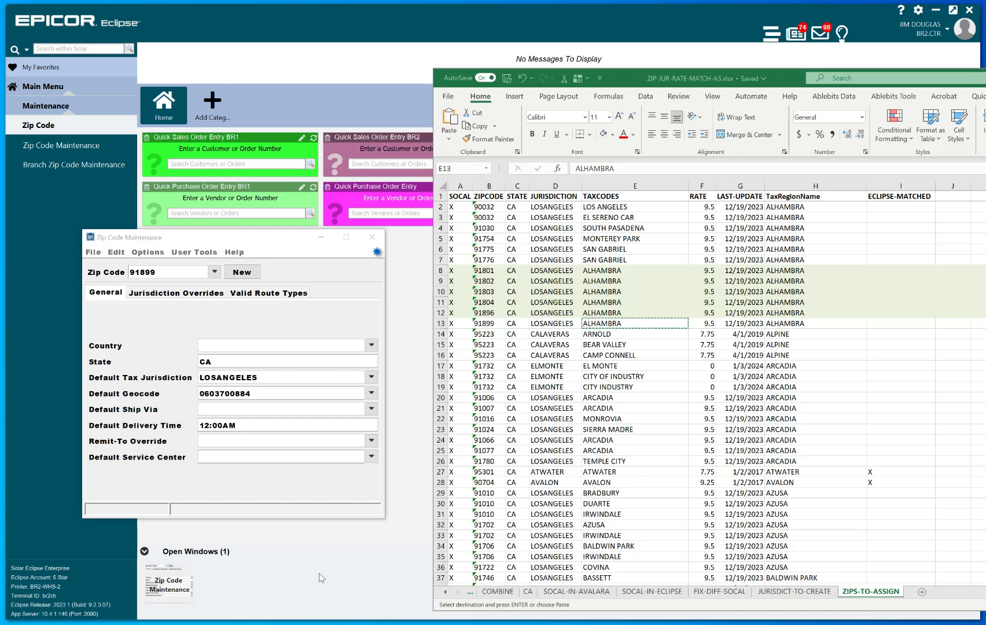
Step: Replace the Default Tax Jurisdiction of ZIP code 91899 with the copied ALHAMBRA and save the record
{"action": "left_click", "coordinate": [272, 377]}
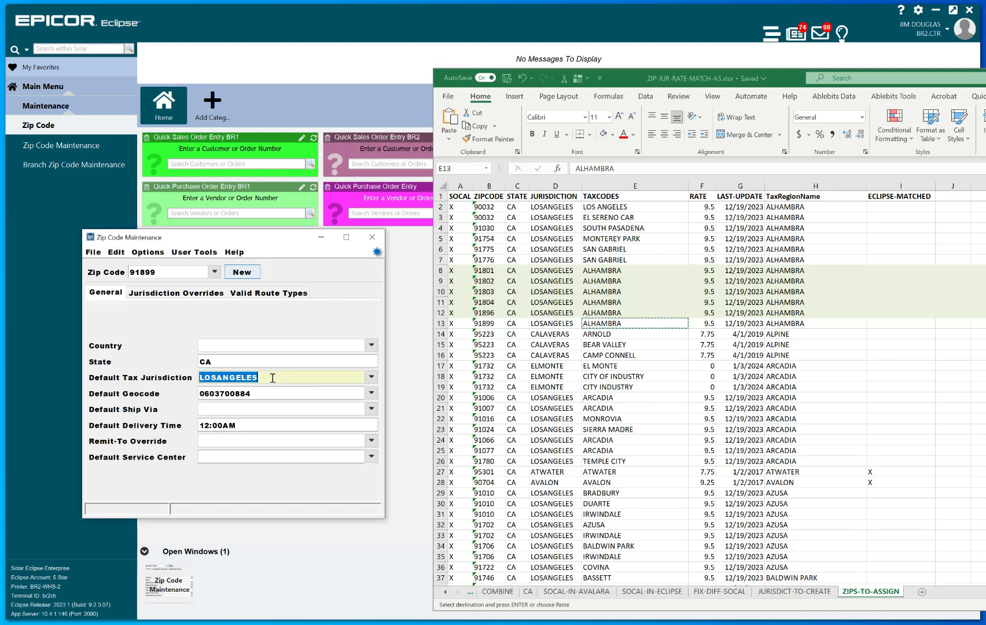
{"action": "key", "text": "ctrl+v"}
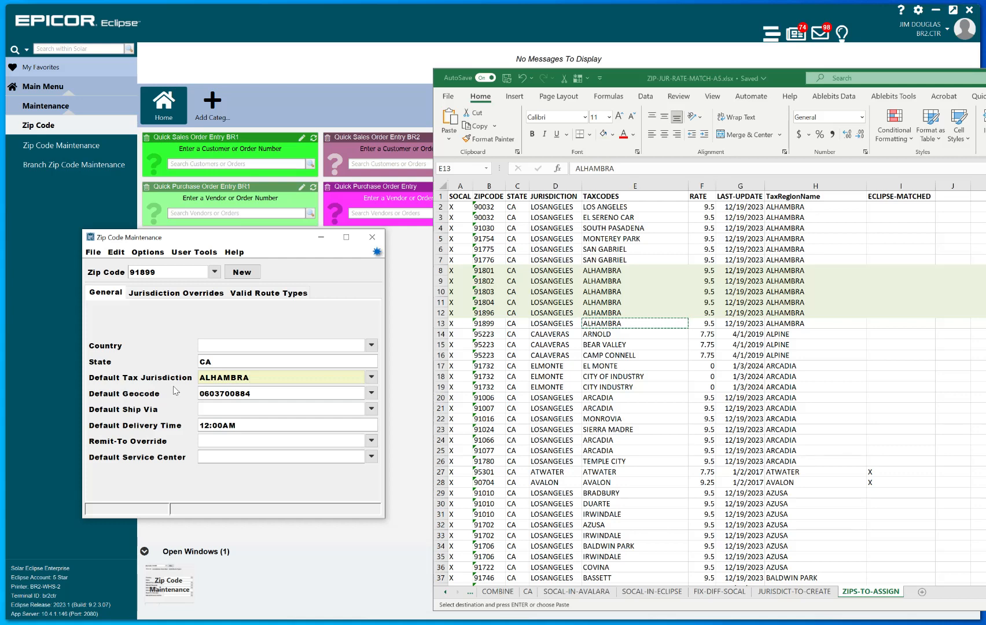
{"action": "type", "text": "aA"}
{"action": "key", "text": "Tab"}
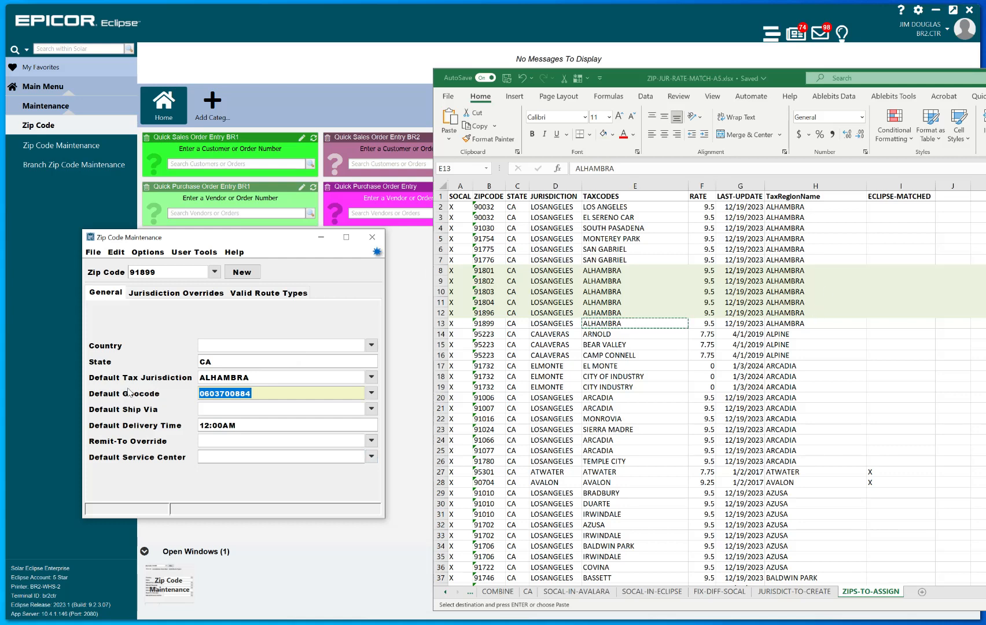
{"action": "key", "text": "Escape"}
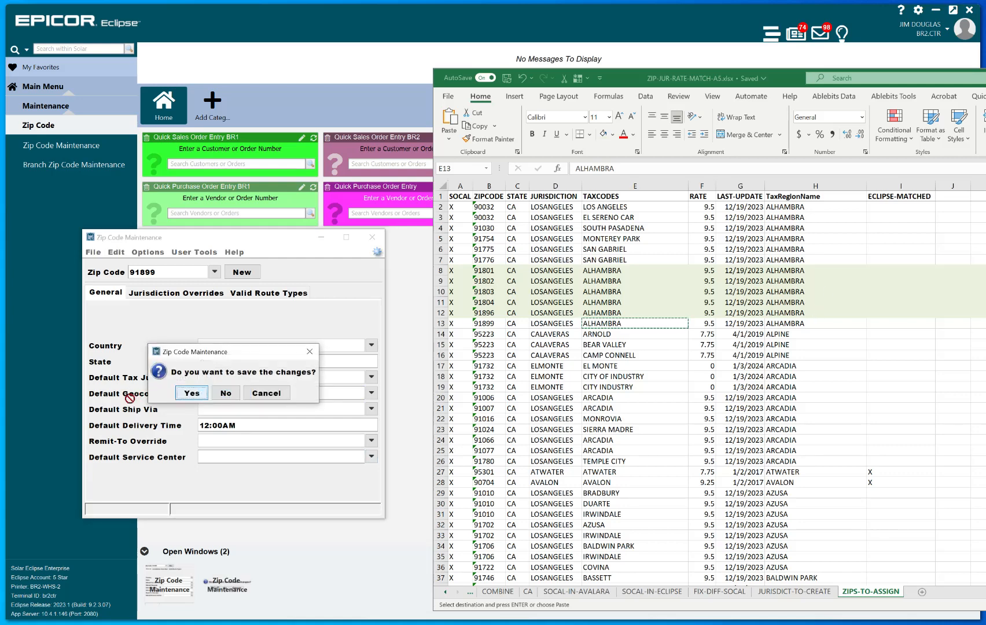
{"action": "key", "text": "Return"}
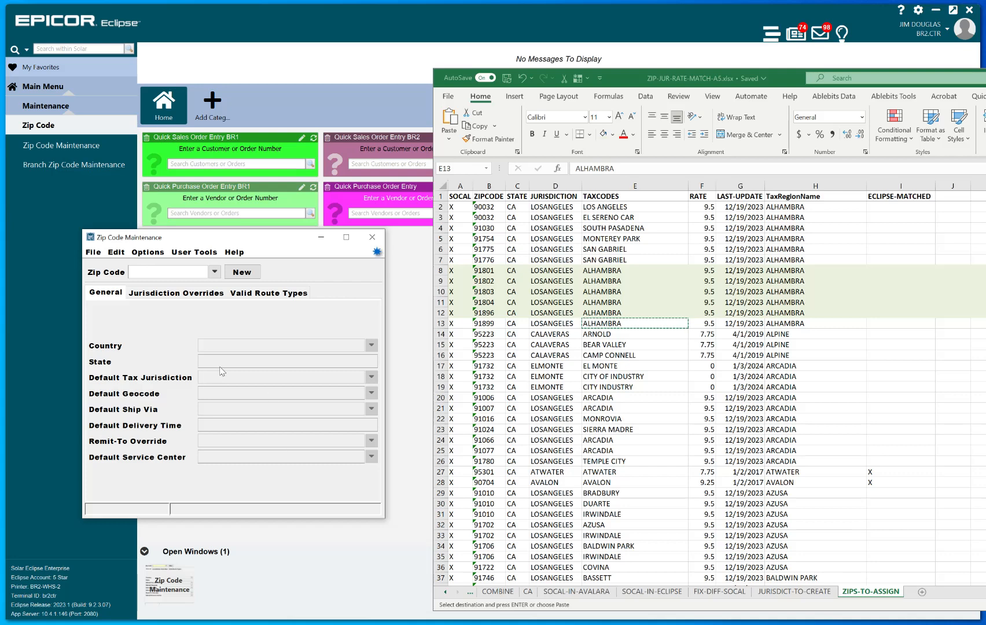
Step: Shade row 13 of the ZIPS-TO-ASSIGN sheet, holding ZIP code 91899, with the light green fill
{"action": "left_click", "coordinate": [437, 323]}
{"action": "left_click", "coordinate": [438, 323]}
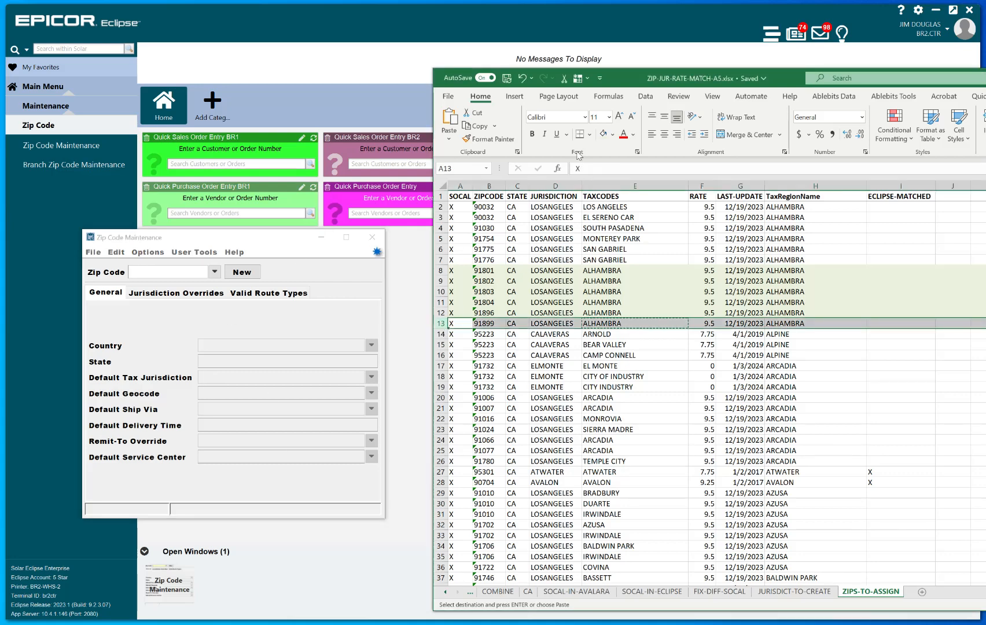
{"action": "left_click", "coordinate": [602, 134]}
{"action": "left_click_drag", "start_coordinate": [702, 366], "coordinate": [658, 352]}
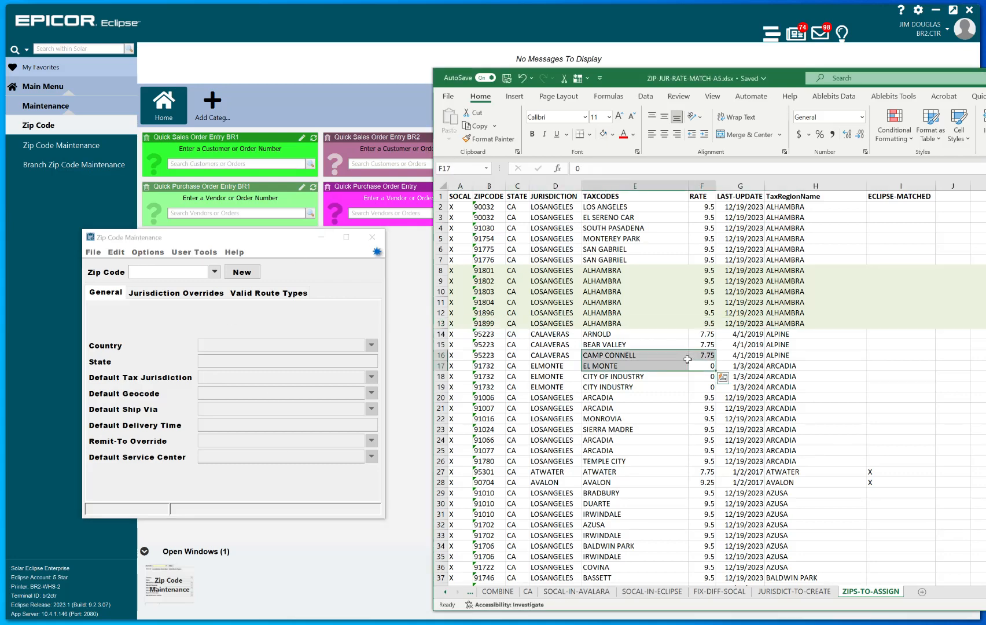
{"action": "left_click", "coordinate": [647, 334]}
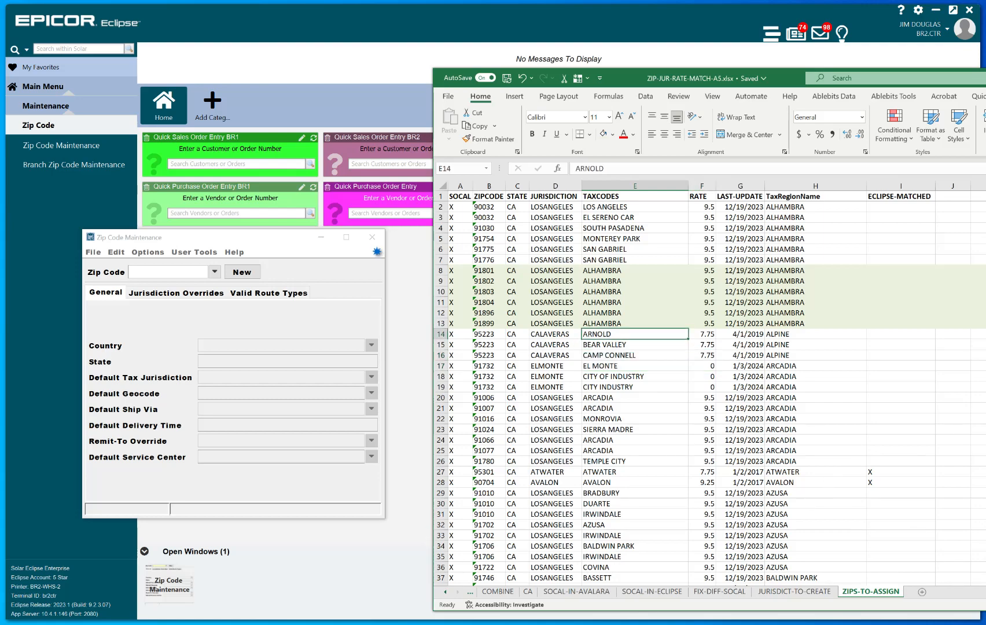
Step: Reposition the workbook beside Zip Code Maintenance and look through the remaining ZIPS-TO-ASSIGN rows down to the end of the list
{"action": "left_click_drag", "start_coordinate": [985, 79], "coordinate": [930, 77]}
{"action": "left_click_drag", "start_coordinate": [985, 339], "coordinate": [984, 339]}
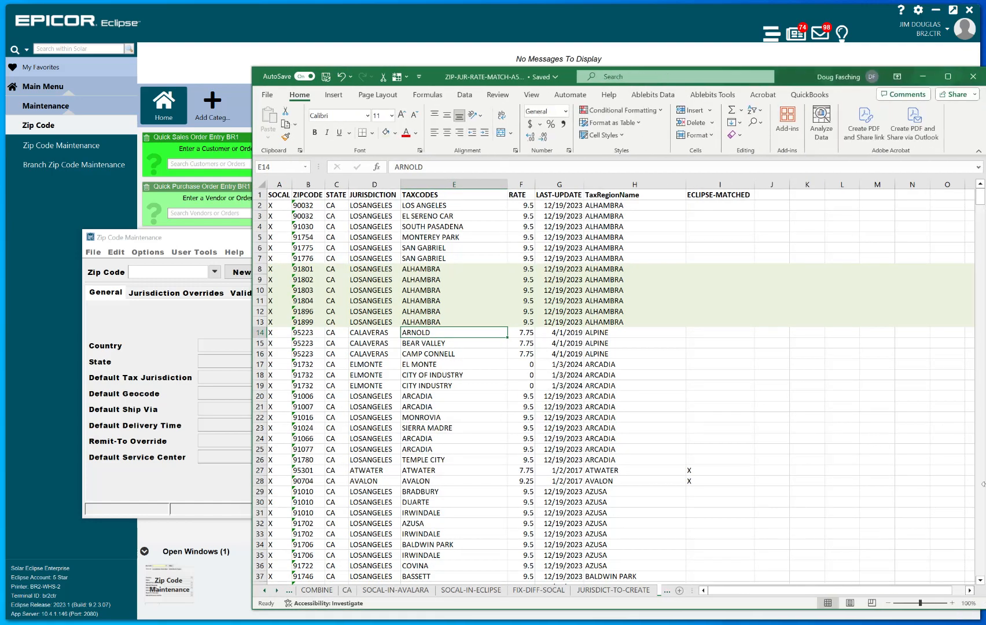
{"action": "left_click_drag", "start_coordinate": [806, 71], "coordinate": [985, 59]}
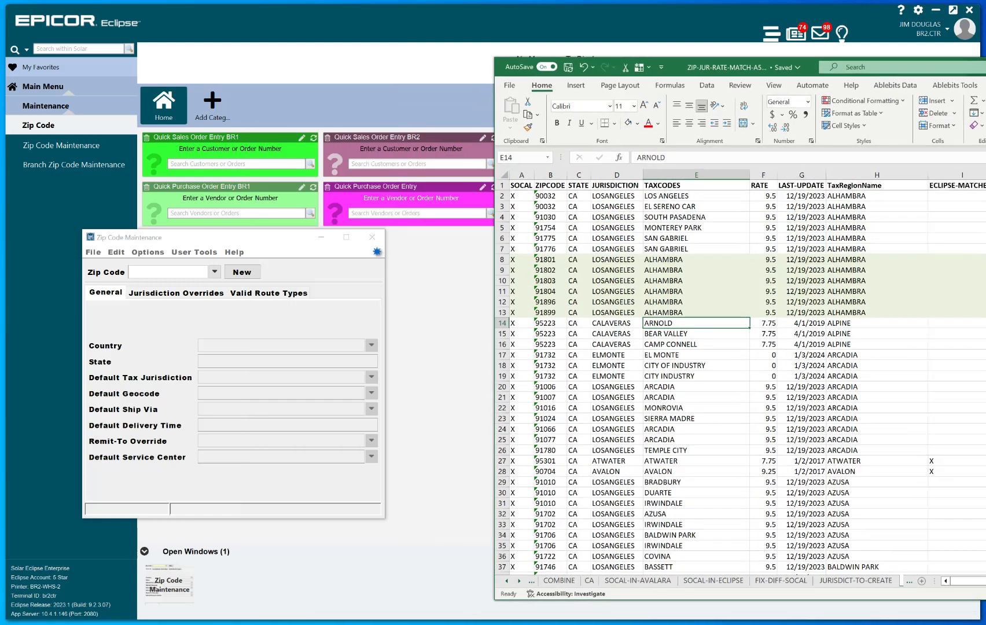
{"action": "left_click_drag", "start_coordinate": [810, 68], "coordinate": [802, 77]}
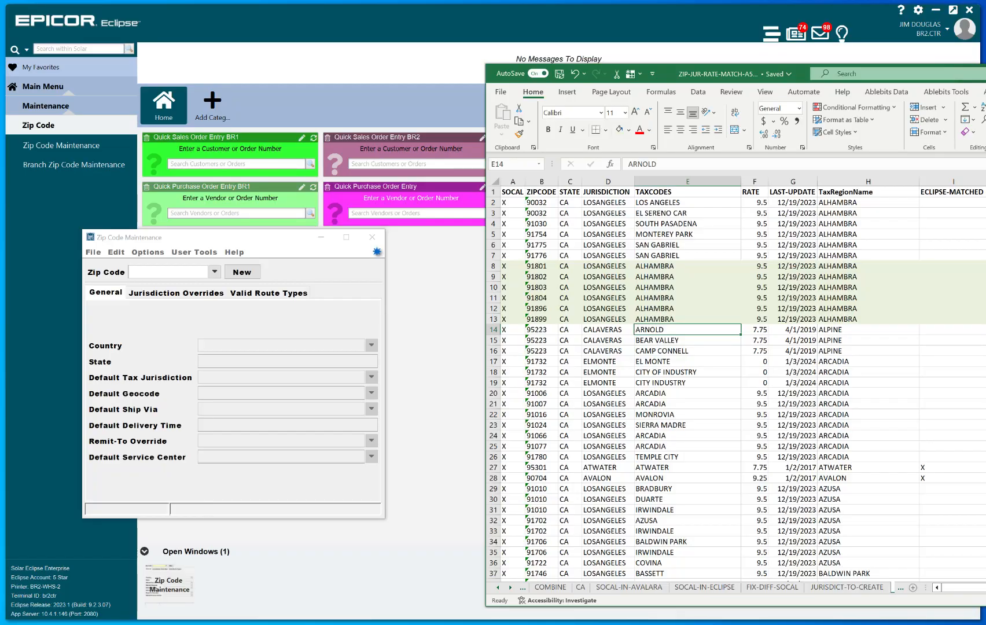
{"action": "scroll", "coordinate": [736, 389], "scroll_direction": "down", "scroll_amount": 20}
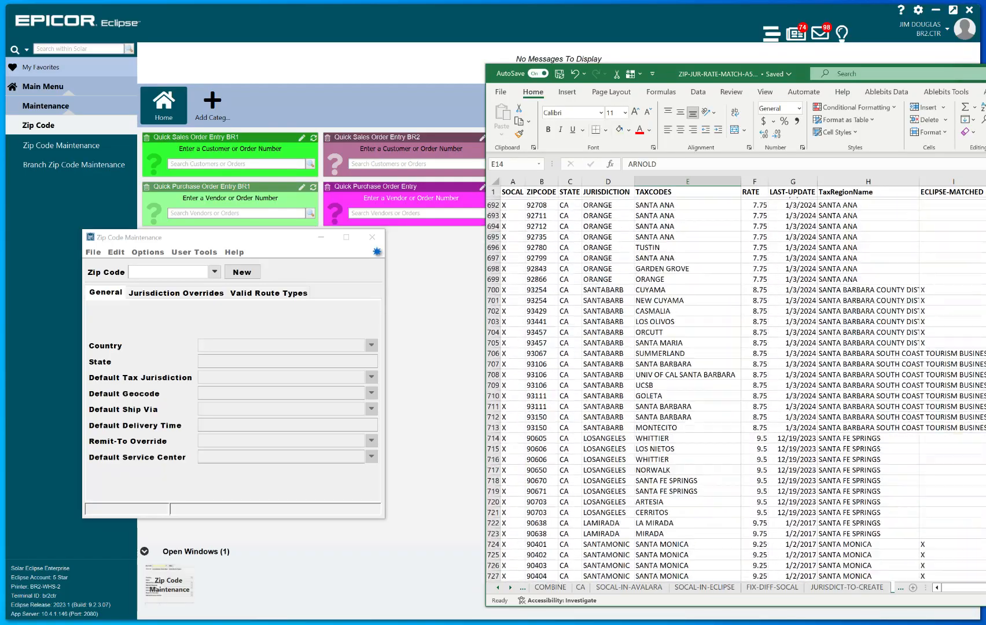
{"action": "scroll", "coordinate": [737, 390], "scroll_direction": "down", "scroll_amount": 20}
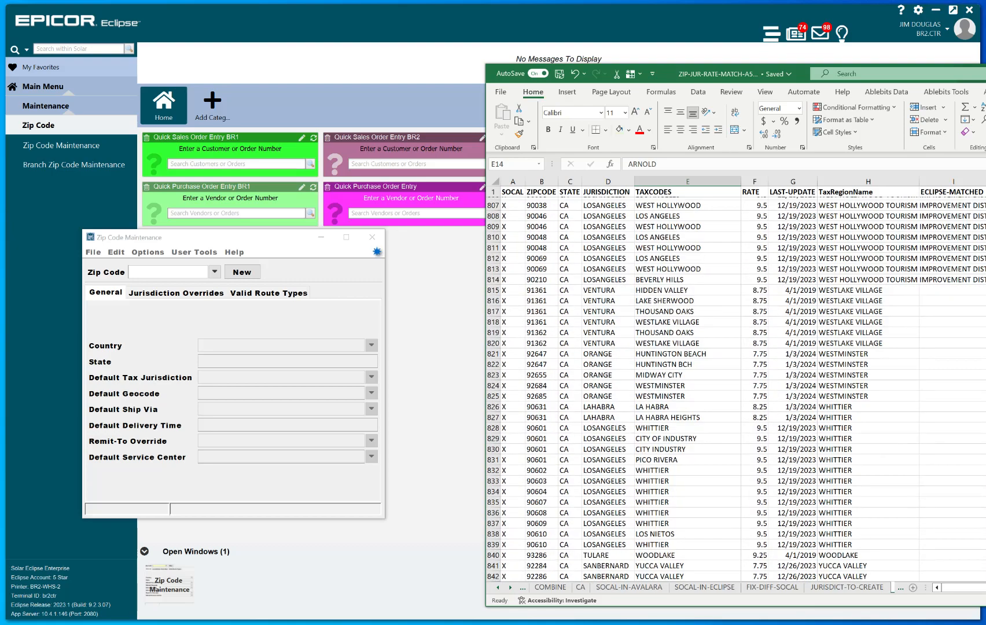
{"action": "scroll", "coordinate": [736, 389], "scroll_direction": "up", "scroll_amount": 20}
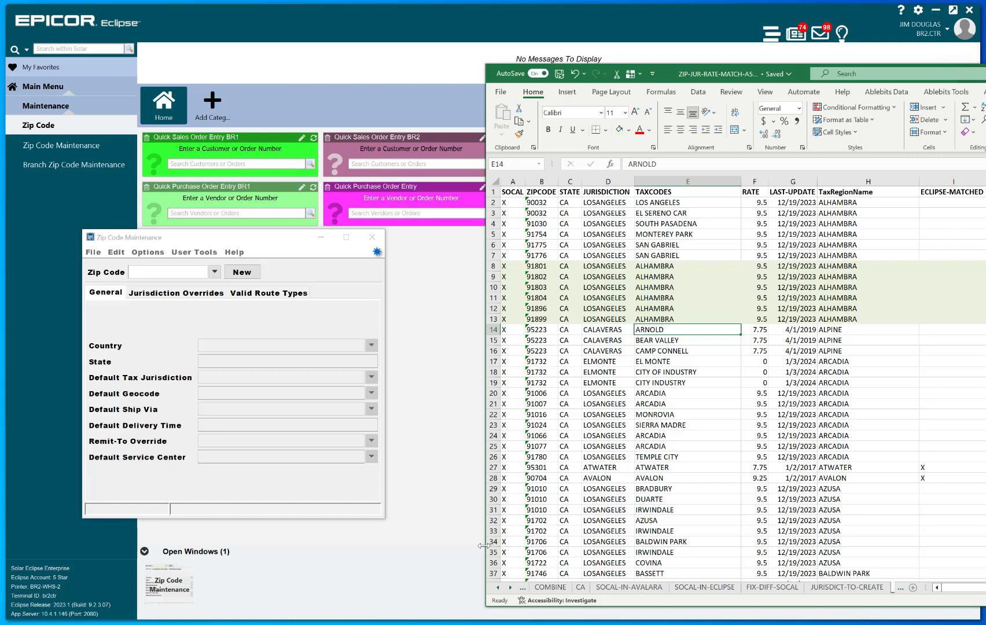
Step: Enter ALHAMBRA in the ECLIPSE column of the JURISDICT-TO-CREATE sheet, copying the region name from A2 into D2
{"action": "left_click_drag", "start_coordinate": [482, 545], "coordinate": [227, 546]}
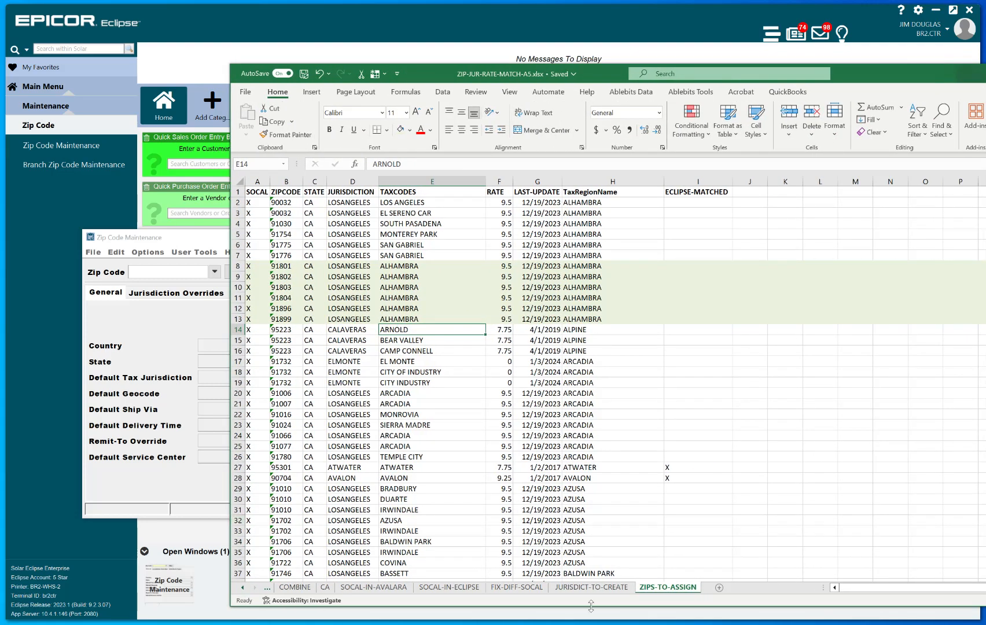
{"action": "left_click", "coordinate": [589, 587]}
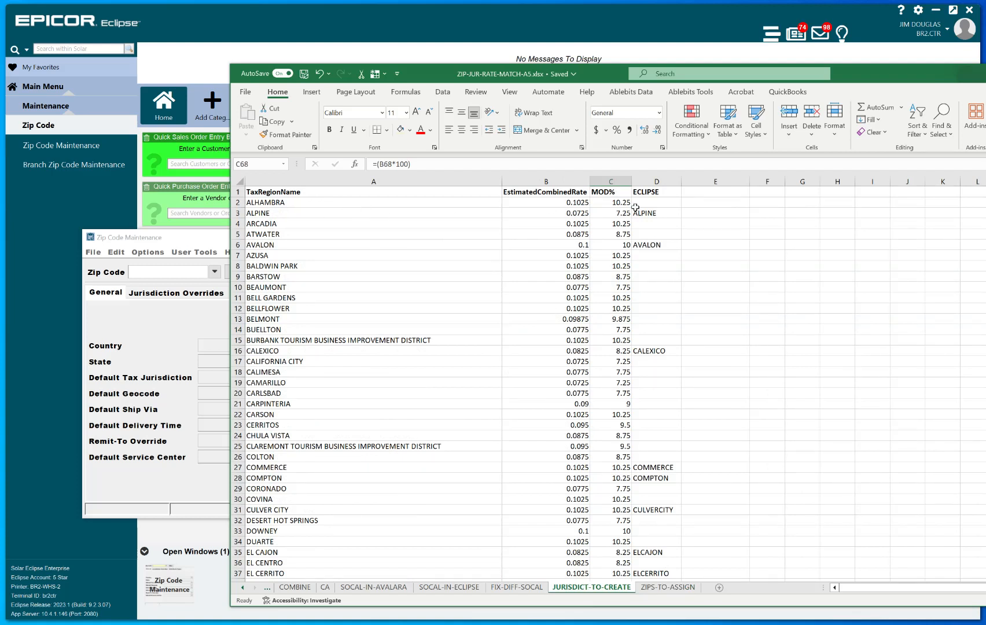
{"action": "left_click", "coordinate": [659, 204]}
{"action": "left_click", "coordinate": [388, 205]}
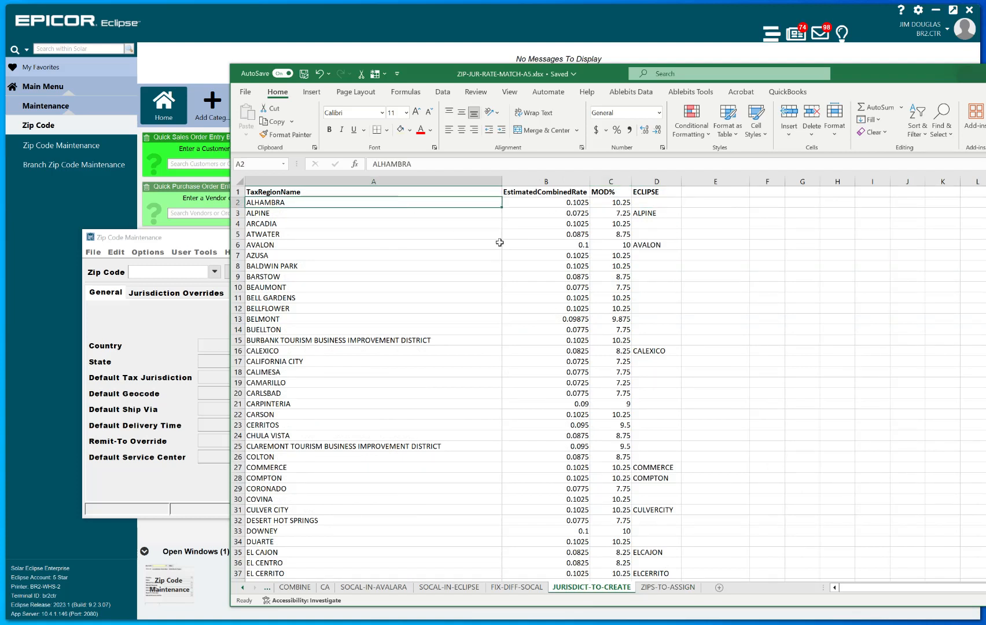
{"action": "key", "text": "ctrl+c"}
{"action": "left_click", "coordinate": [649, 202]}
{"action": "key", "text": "ctrl+v"}
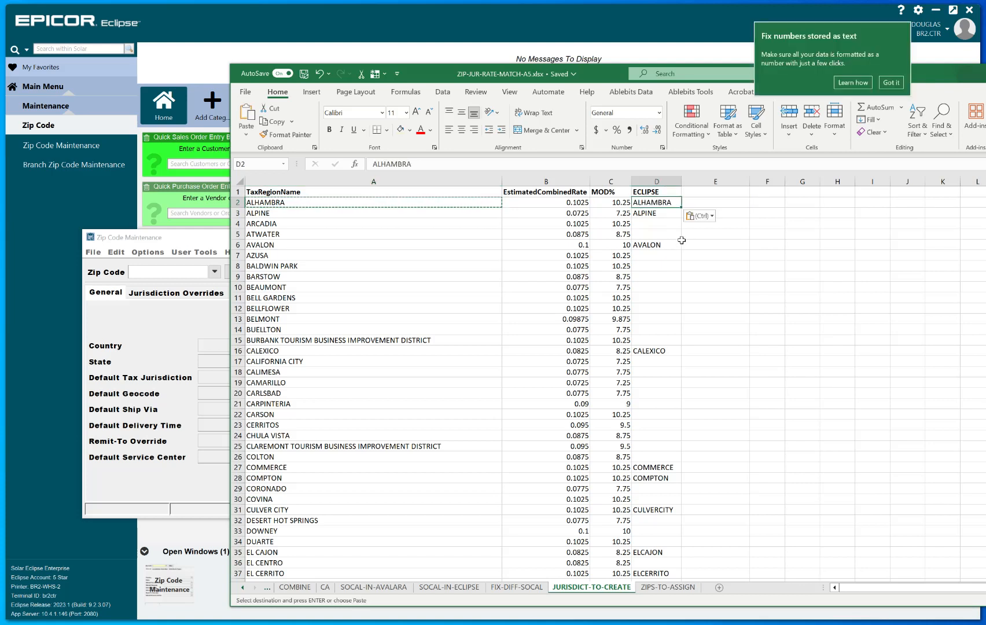
{"action": "key", "text": "Escape"}
{"action": "left_click_drag", "start_coordinate": [789, 264], "coordinate": [784, 264]}
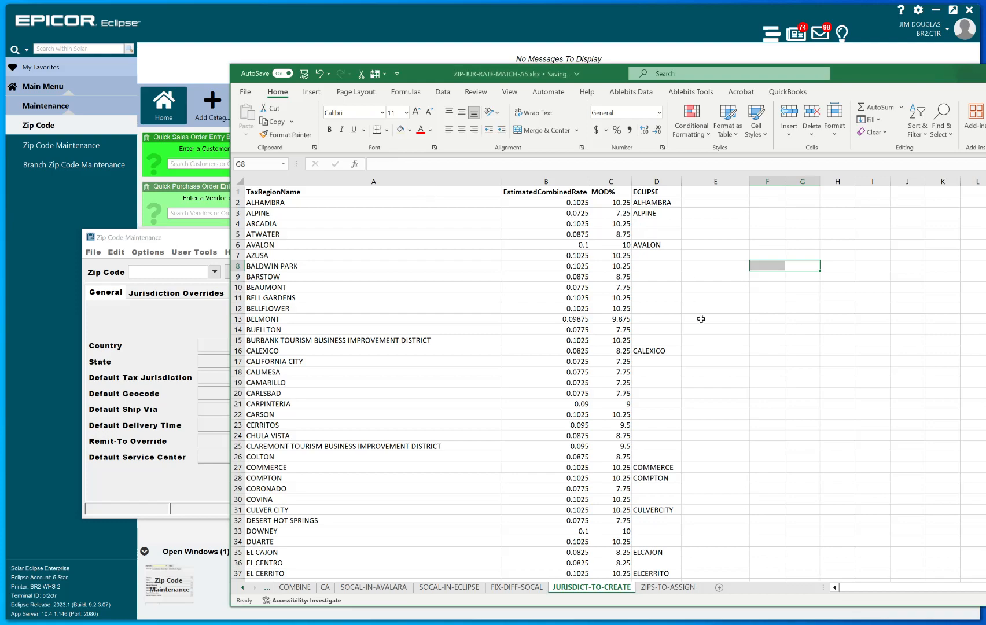
Step: Review the tax regions on JURISDICT-TO-CREATE and the ZIP rows on ZIPS-TO-ASSIGN down to the end of each list
{"action": "scroll", "coordinate": [701, 319], "scroll_direction": "down", "scroll_amount": 20}
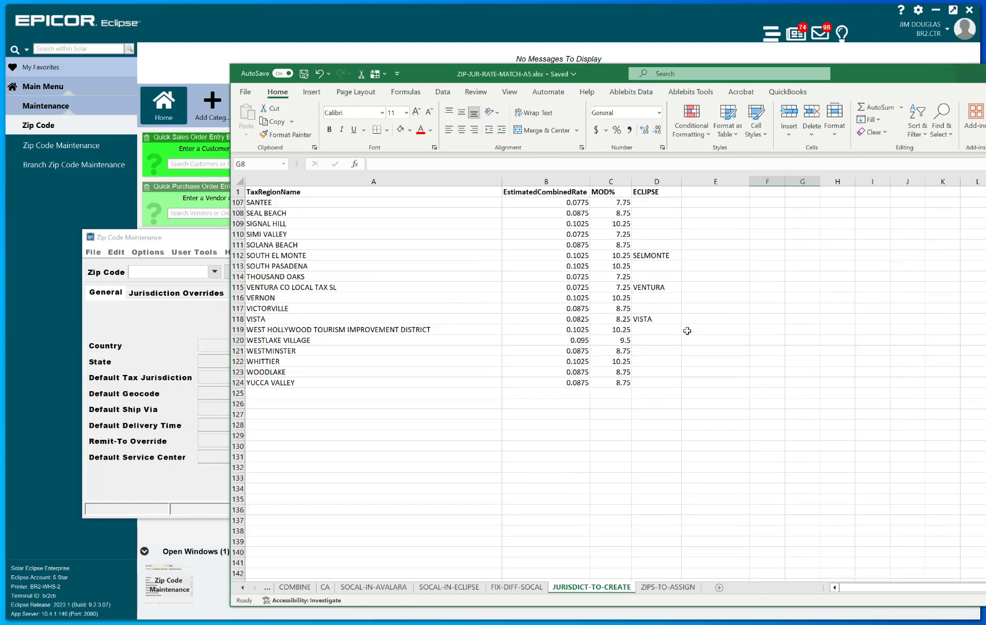
{"action": "scroll", "coordinate": [687, 330], "scroll_direction": "down", "scroll_amount": 10}
{"action": "scroll", "coordinate": [687, 331], "scroll_direction": "up", "scroll_amount": 20}
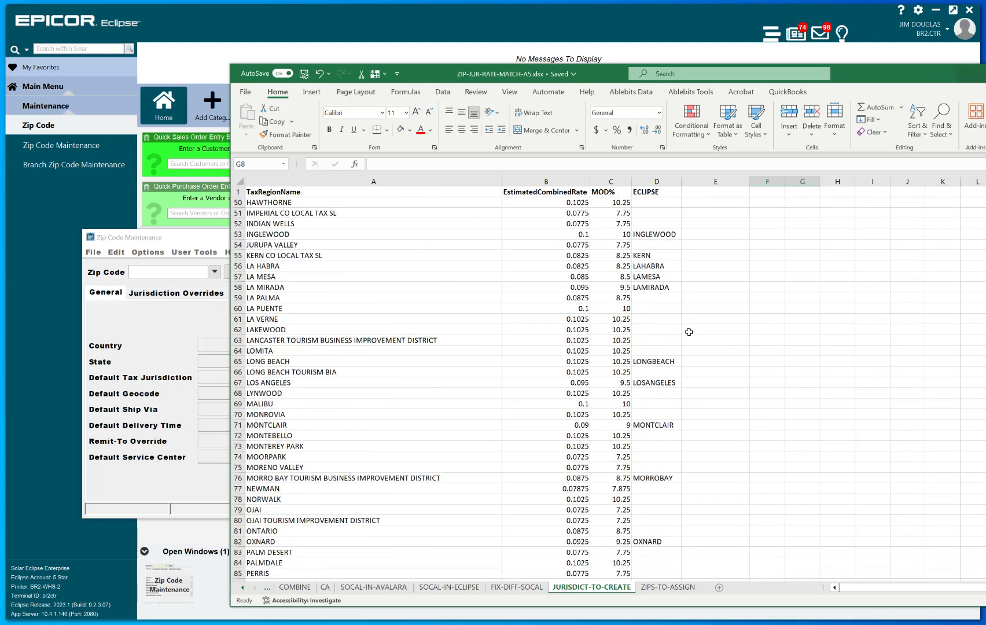
{"action": "scroll", "coordinate": [689, 332], "scroll_direction": "up", "scroll_amount": 16}
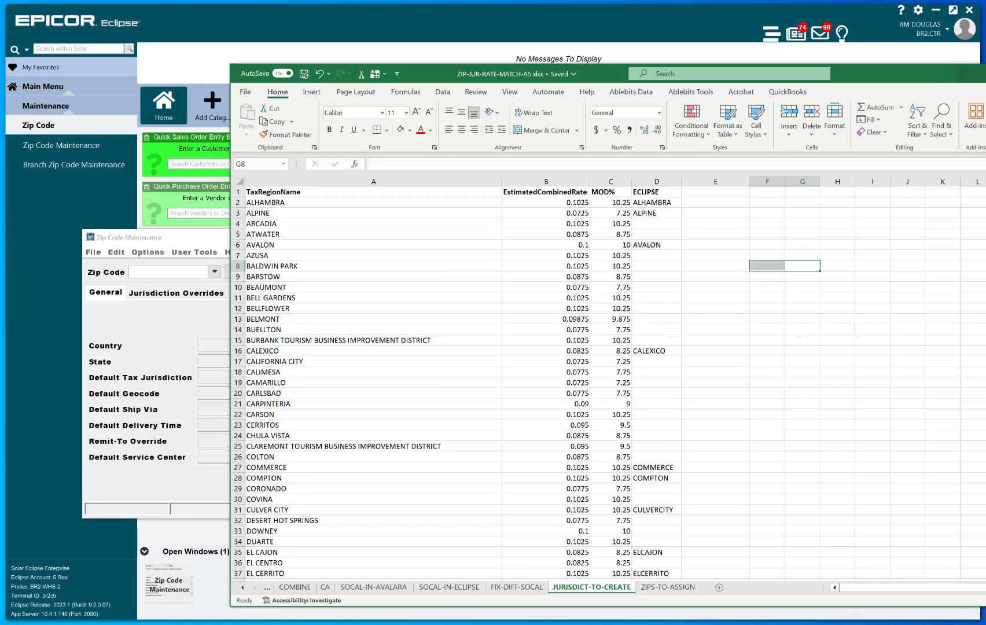
{"action": "left_click", "coordinate": [659, 587]}
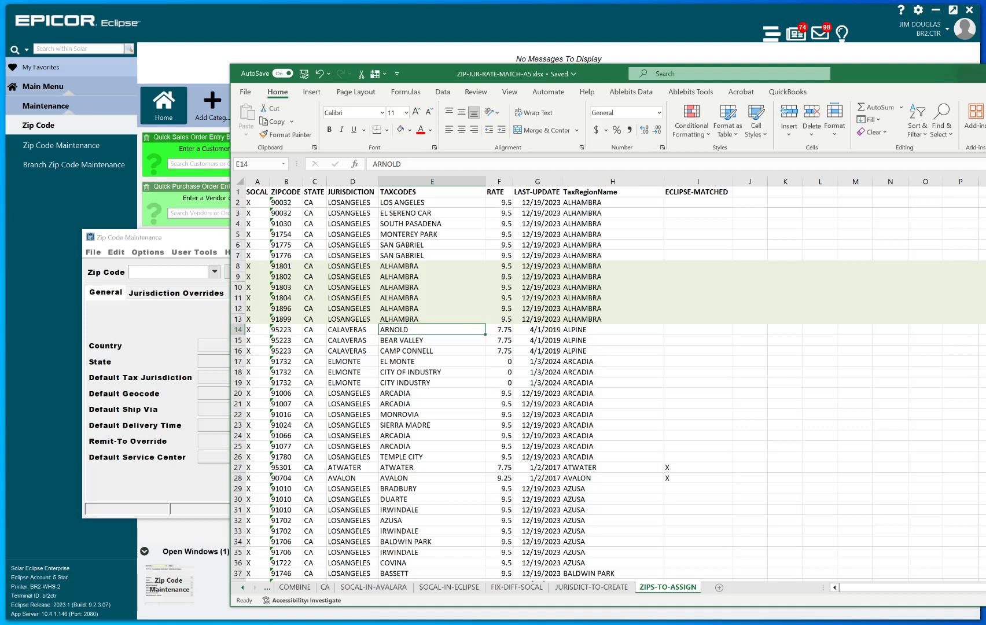
{"action": "scroll", "coordinate": [608, 388], "scroll_direction": "down", "scroll_amount": 20}
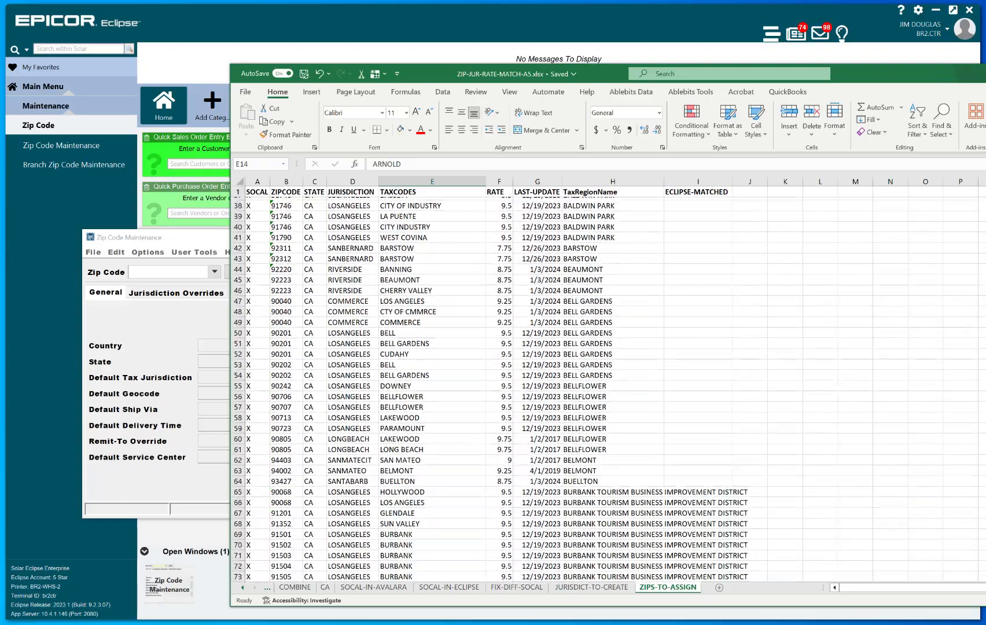
{"action": "scroll", "coordinate": [607, 388], "scroll_direction": "down", "scroll_amount": 20}
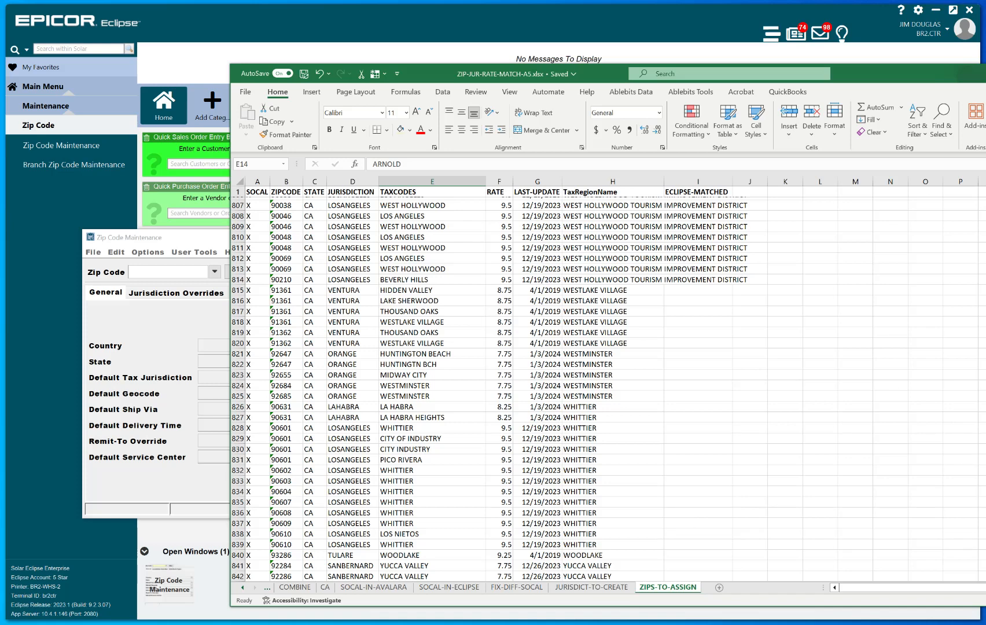
{"action": "mouse_move", "coordinate": [985, 444]}
{"action": "left_mouse_down"}
{"action": "mouse_move", "coordinate": [952, 444]}
{"action": "mouse_move", "coordinate": [966, 444]}
{"action": "left_mouse_up"}
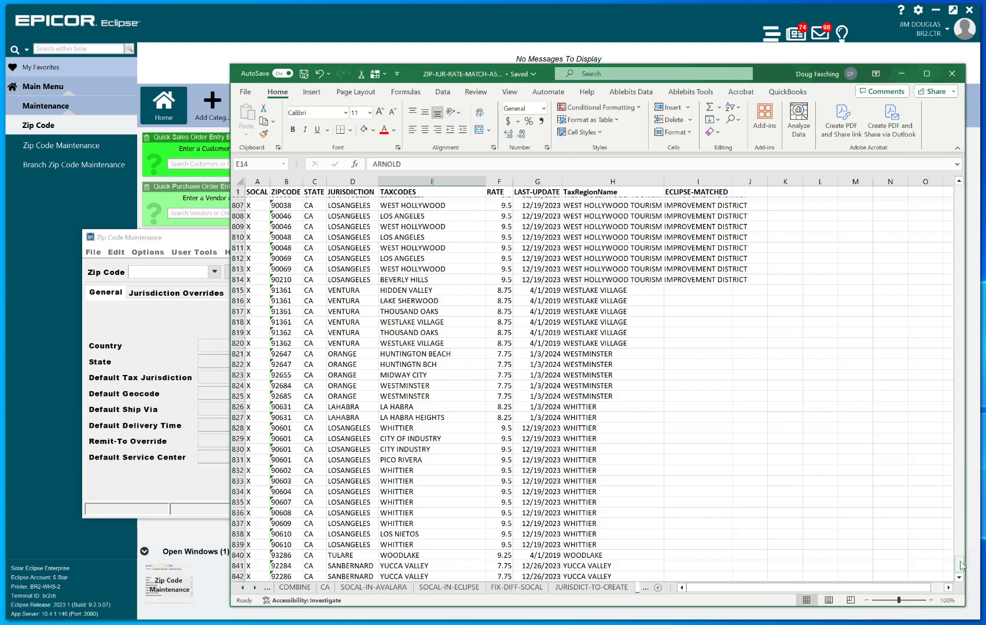
{"action": "left_click_drag", "start_coordinate": [964, 567], "coordinate": [921, 191]}
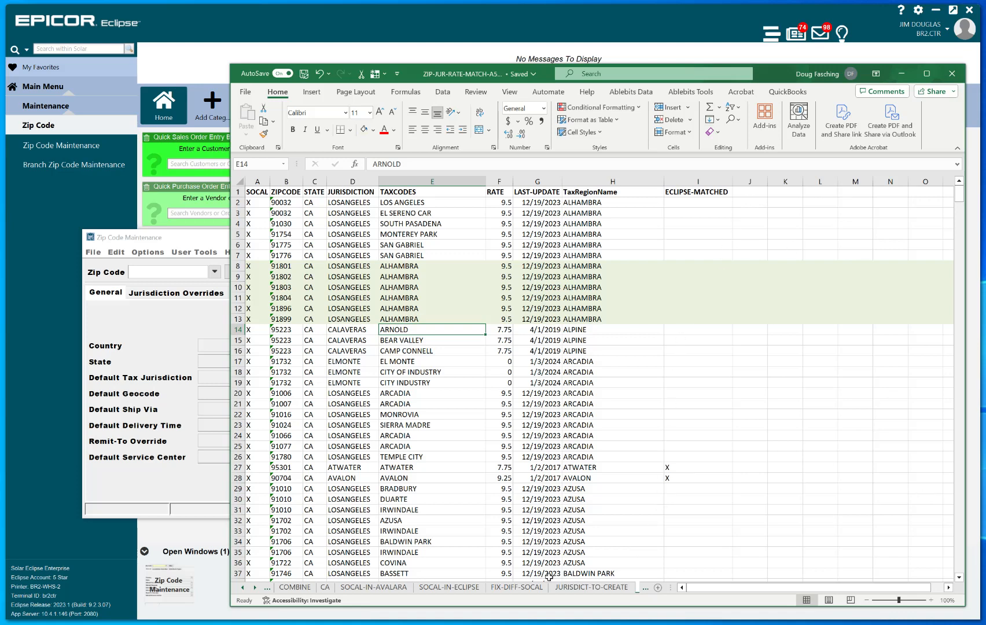
Step: Check the rate differences on the FIX-DIFF-SOCAL sheet and return to the JURISDICT-TO-CREATE sheet
{"action": "left_click", "coordinate": [479, 588]}
{"action": "left_click_drag", "start_coordinate": [966, 475], "coordinate": [985, 475]}
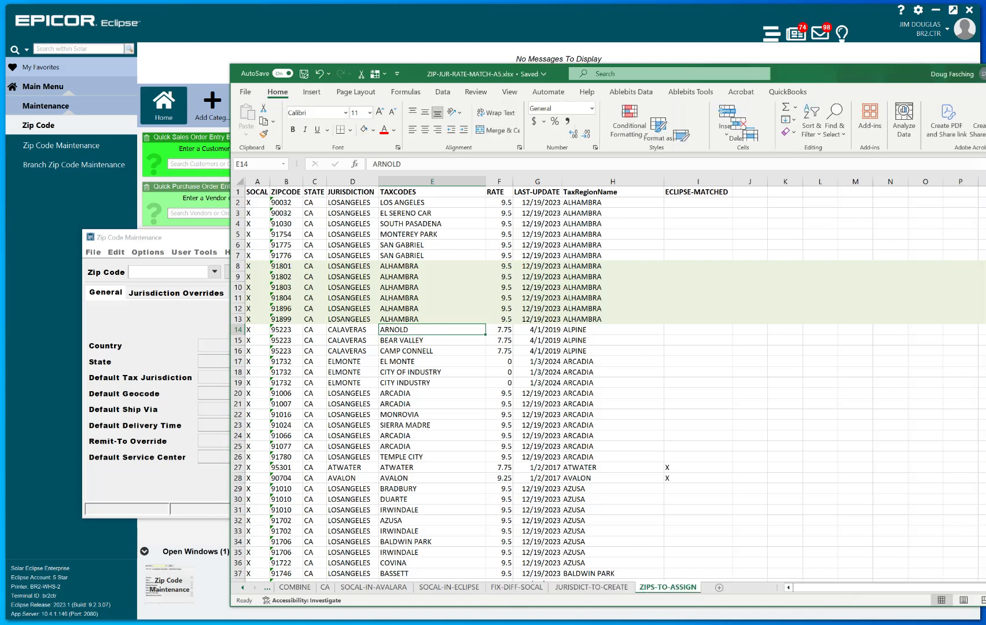
{"action": "left_click", "coordinate": [517, 588]}
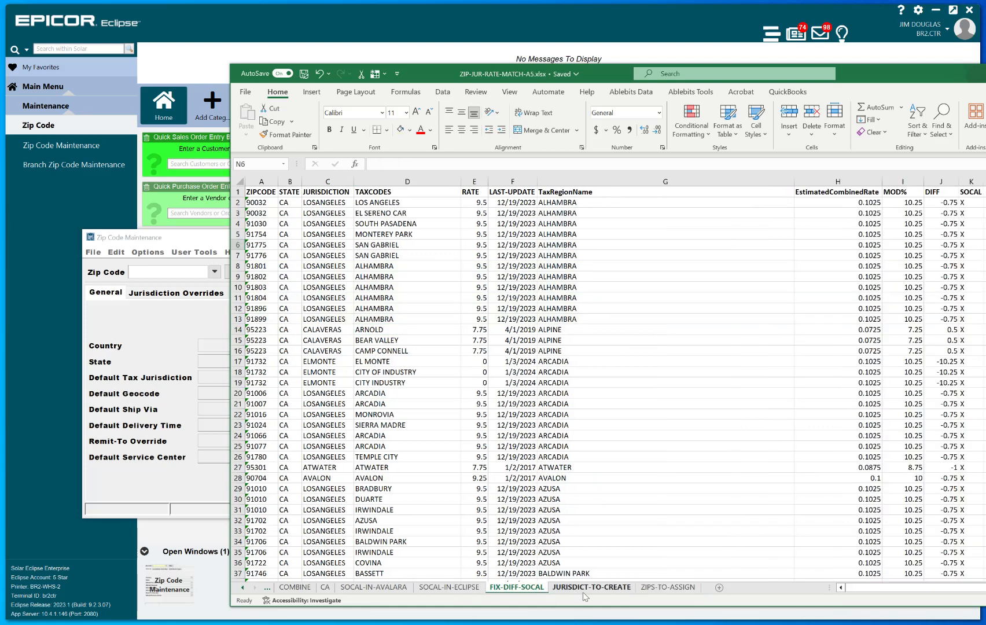
{"action": "left_click", "coordinate": [582, 587]}
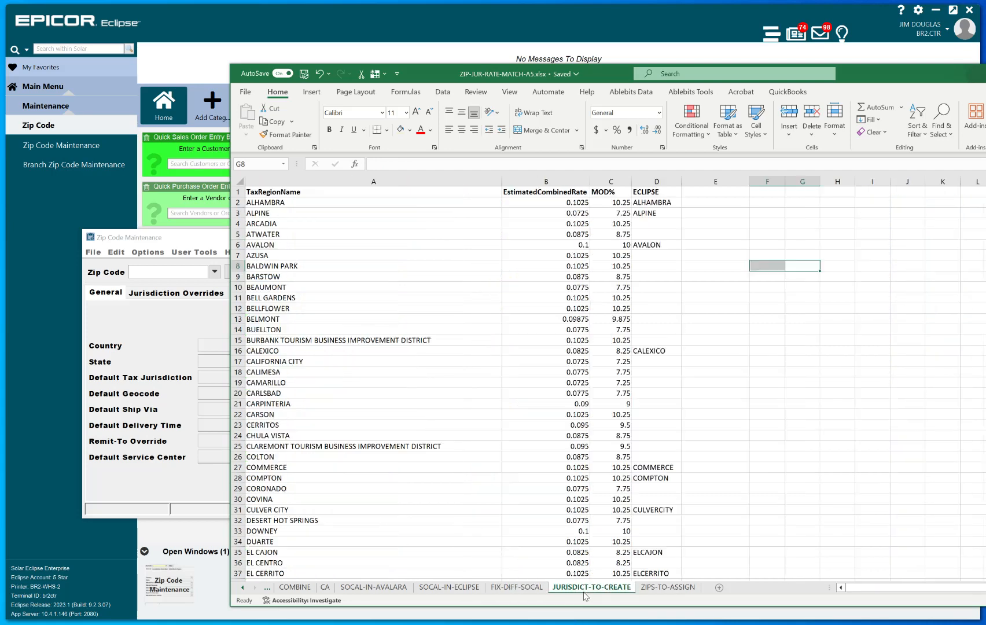
Step: Check the ALHAMBRA row's rate cells, save and close the ZIP-JUR-RATE-MATCH-A5 workbook, and reposition the Zip Code Maintenance window
{"action": "left_click", "coordinate": [660, 202]}
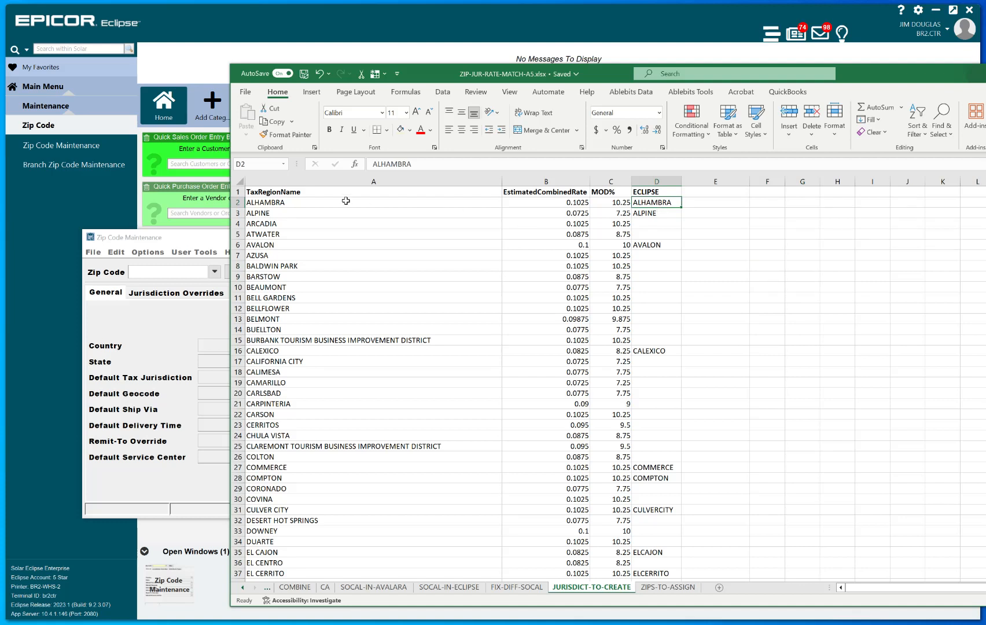
{"action": "left_click", "coordinate": [576, 202]}
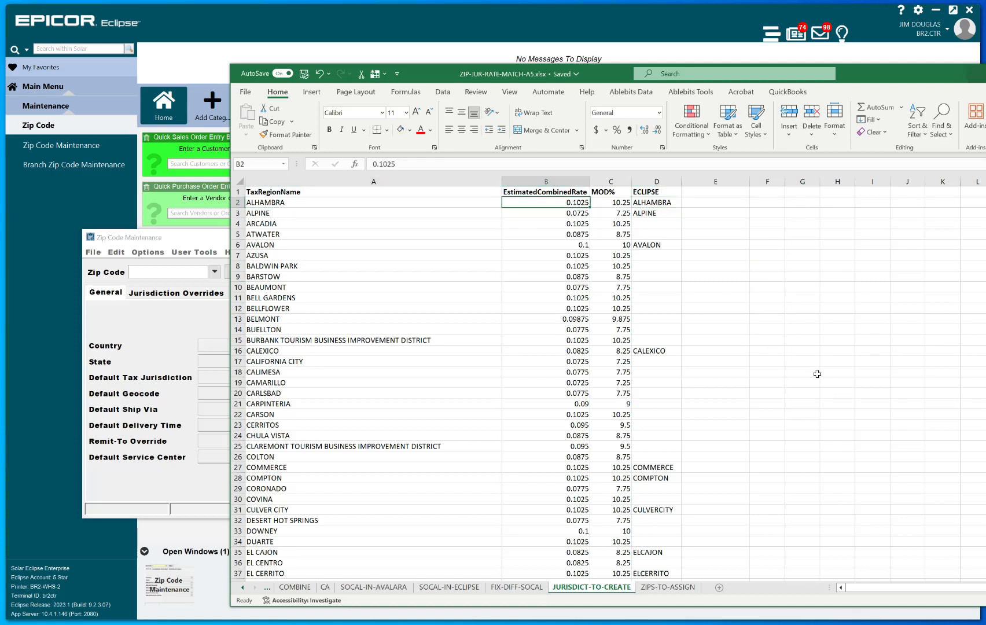
{"action": "left_click", "coordinate": [621, 205]}
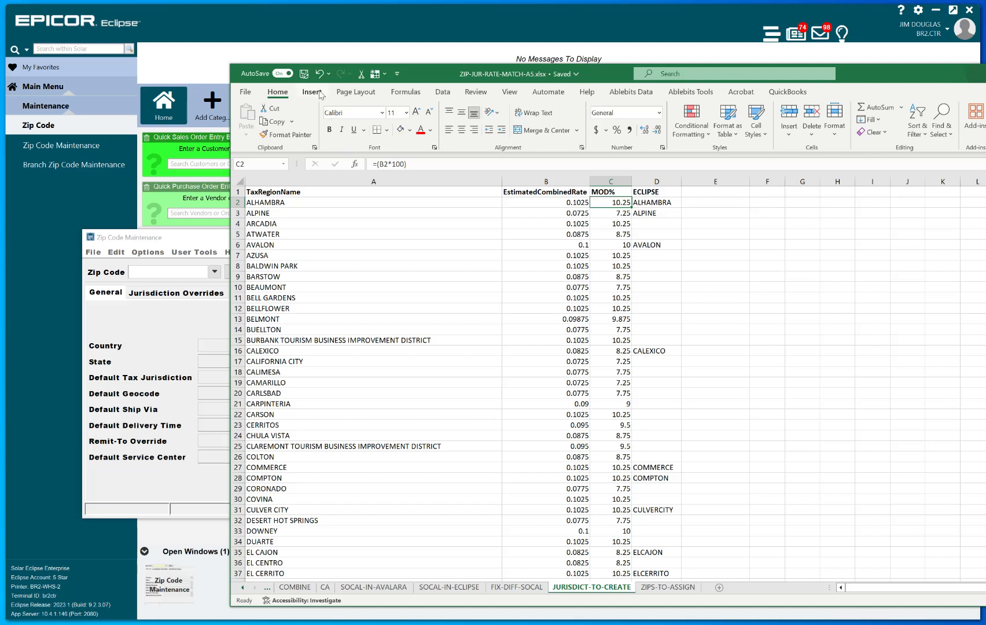
{"action": "left_click", "coordinate": [303, 73]}
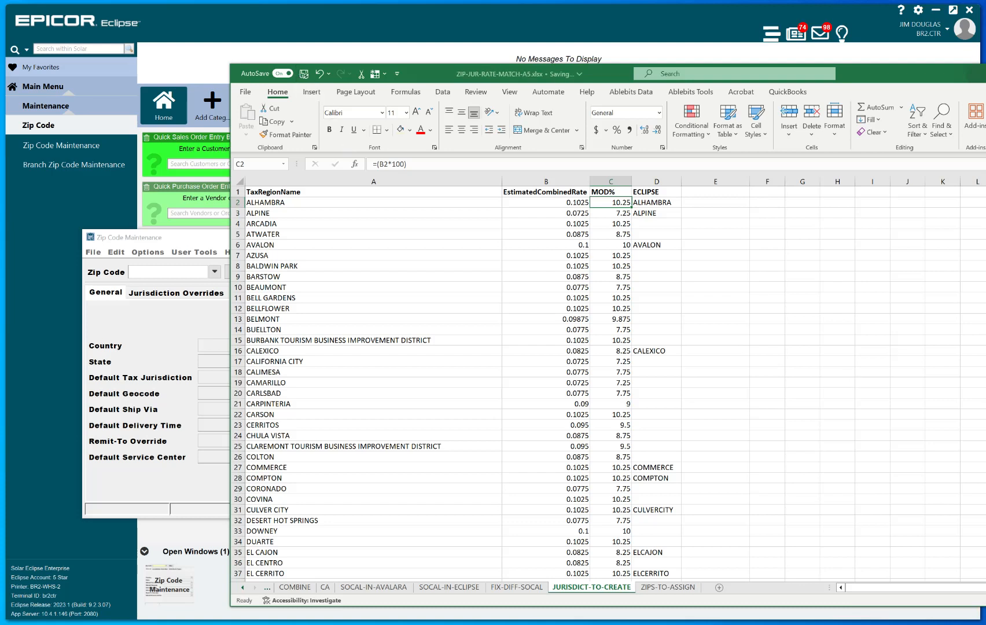
{"action": "key", "text": "alt+F4"}
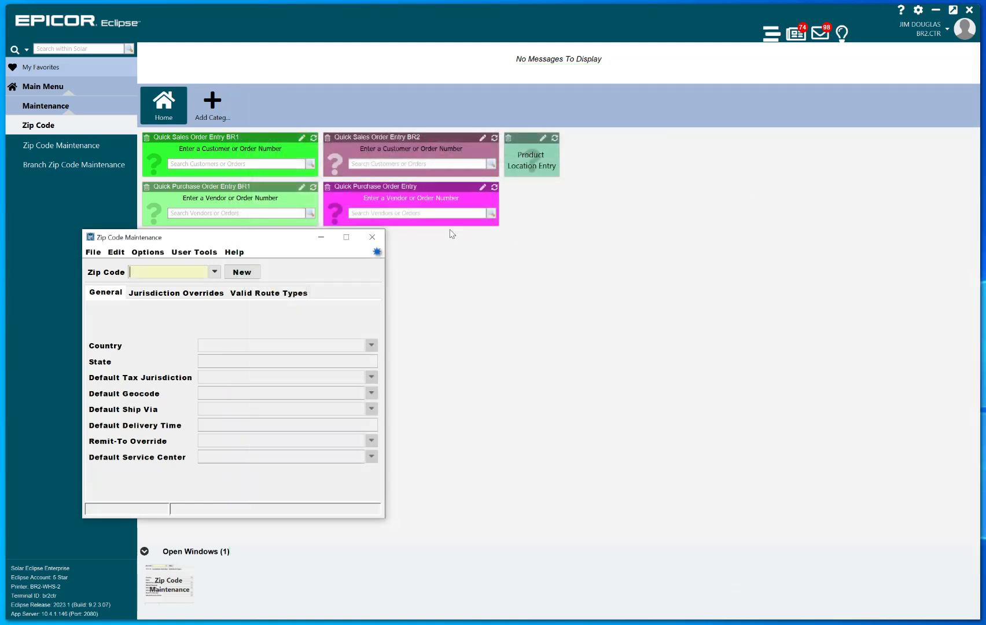
{"action": "left_click_drag", "start_coordinate": [292, 241], "coordinate": [634, 248]}
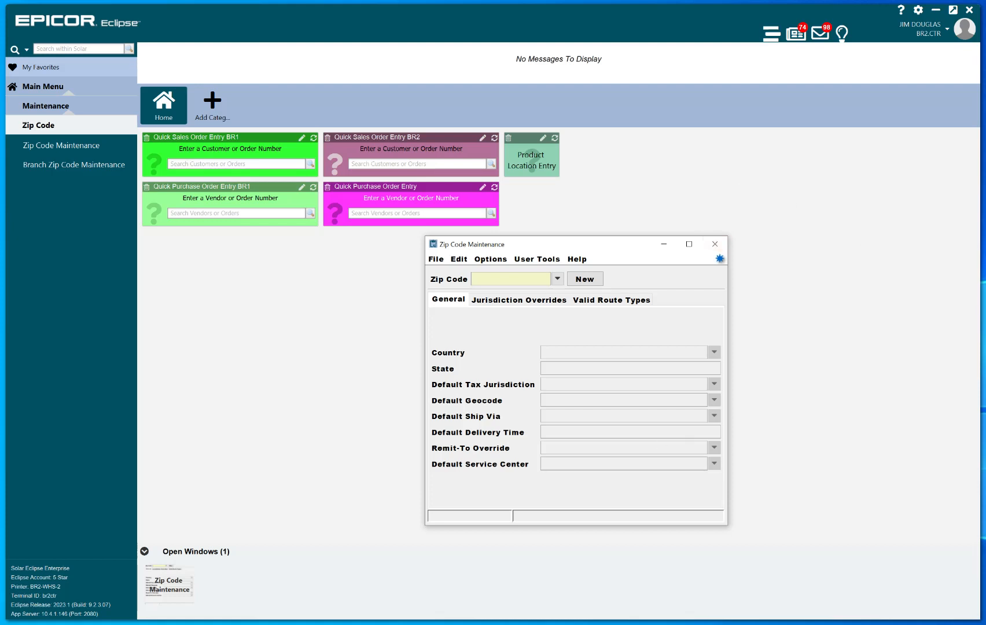
Step: Switch to Eterm, examine the Primary folder's ZIP code and TAX JURISDICT & RATE reports in Spooler Control, and return to the main menu
{"action": "key", "text": "alt+Tab"}
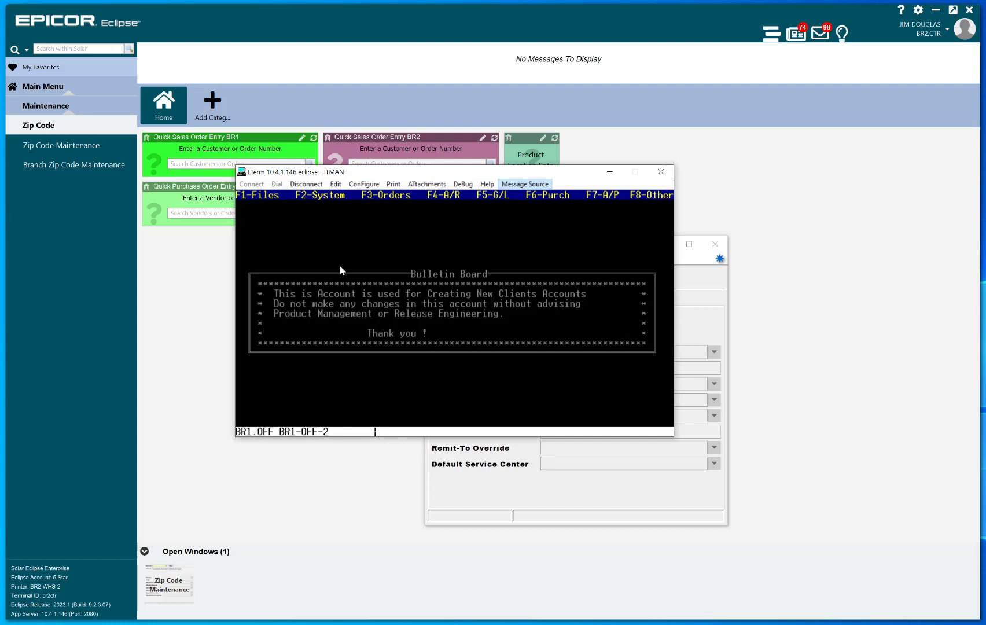
{"action": "key", "text": "F2"}
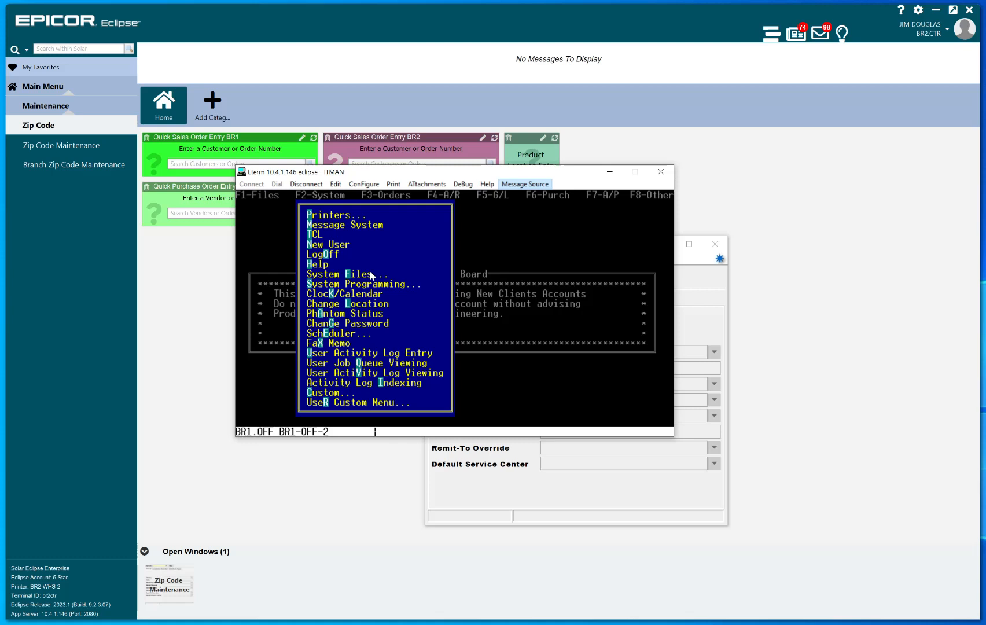
{"action": "key", "text": "p"}
{"action": "key", "text": "y"}
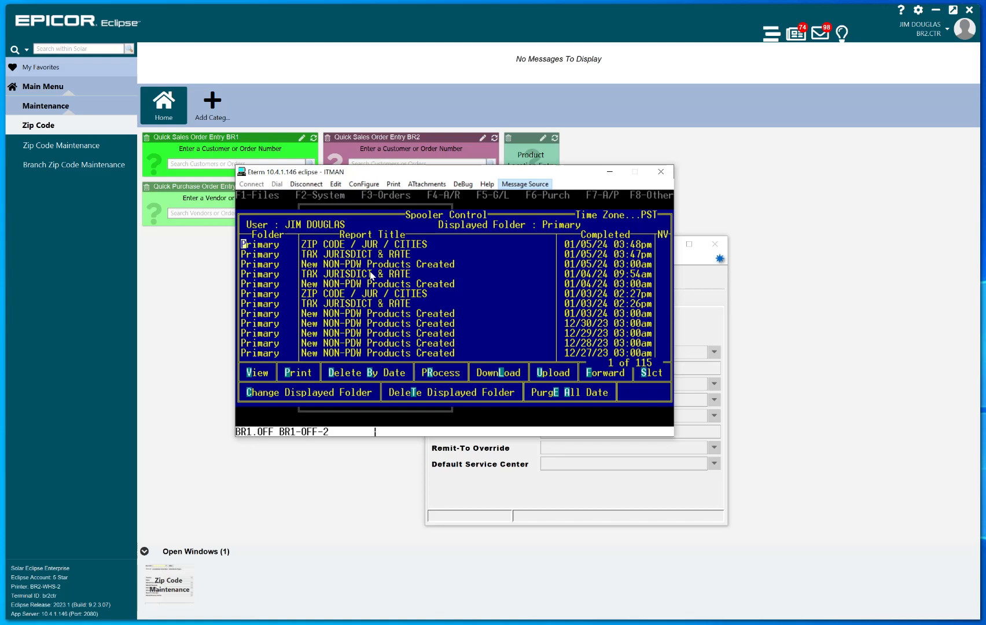
{"action": "key", "text": "Down"}
{"action": "left_click_drag", "start_coordinate": [523, 167], "coordinate": [558, 170]}
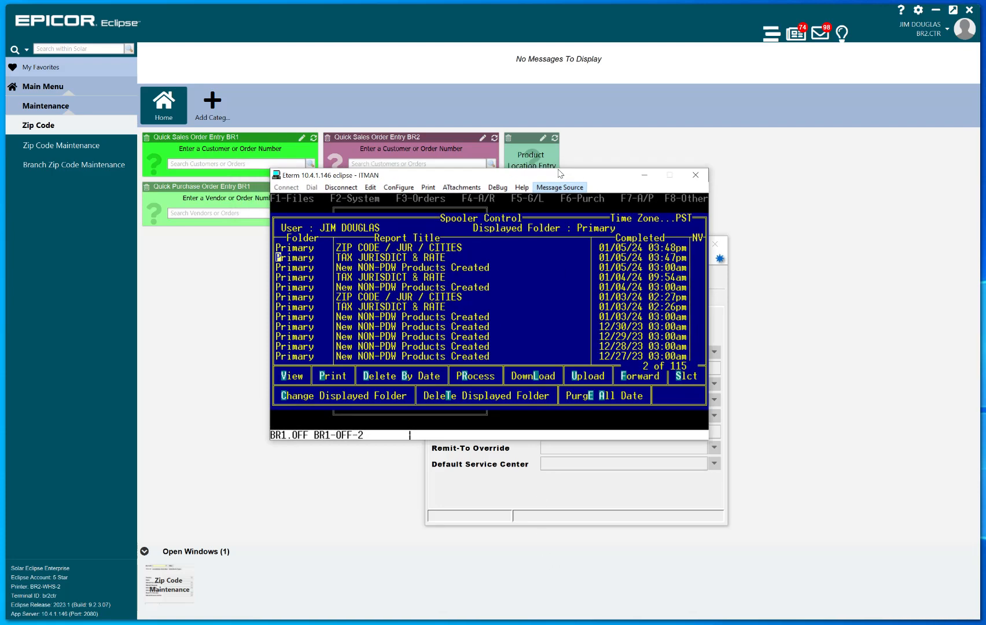
{"action": "key", "text": "Escape"}
{"action": "key", "text": "Escape"}
{"action": "key", "text": "Escape"}
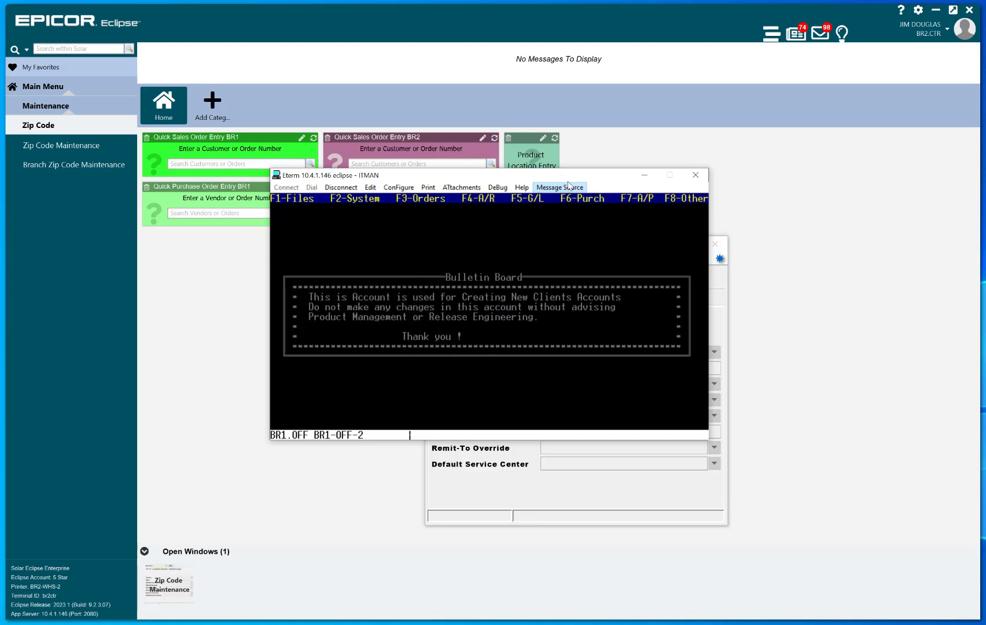